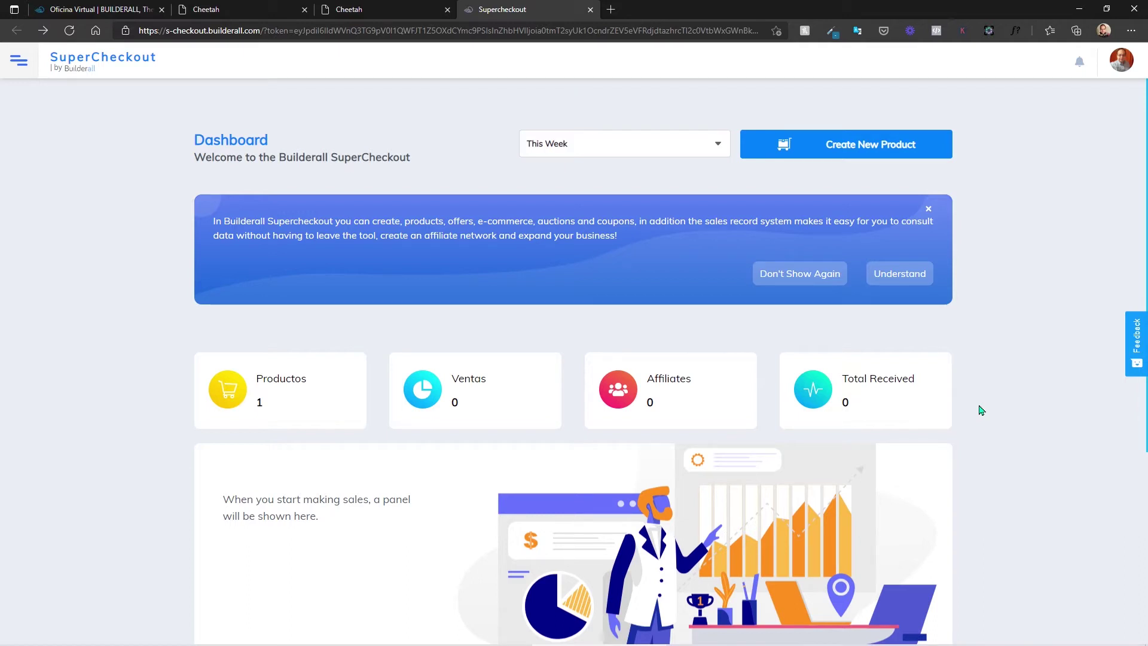
# Step: Switch to the Oficina Virtual tab and launch the Cheetah Drag N Drop Website Builder
pyautogui.scroll(-5, 469, 438)
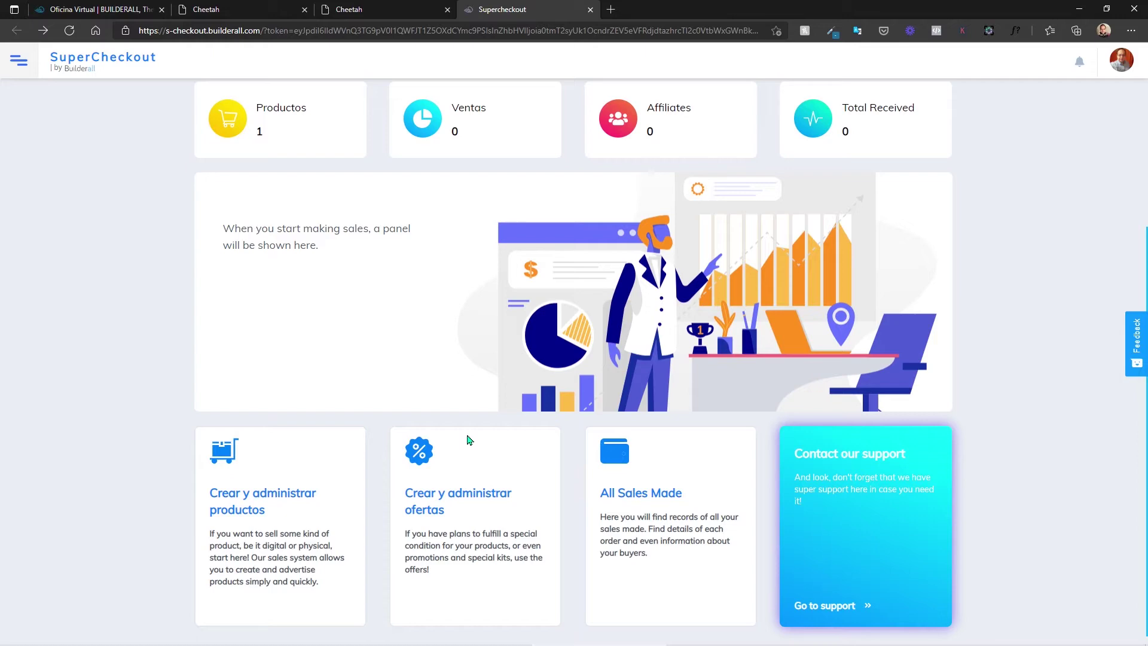
pyautogui.scroll(5, 470, 441)
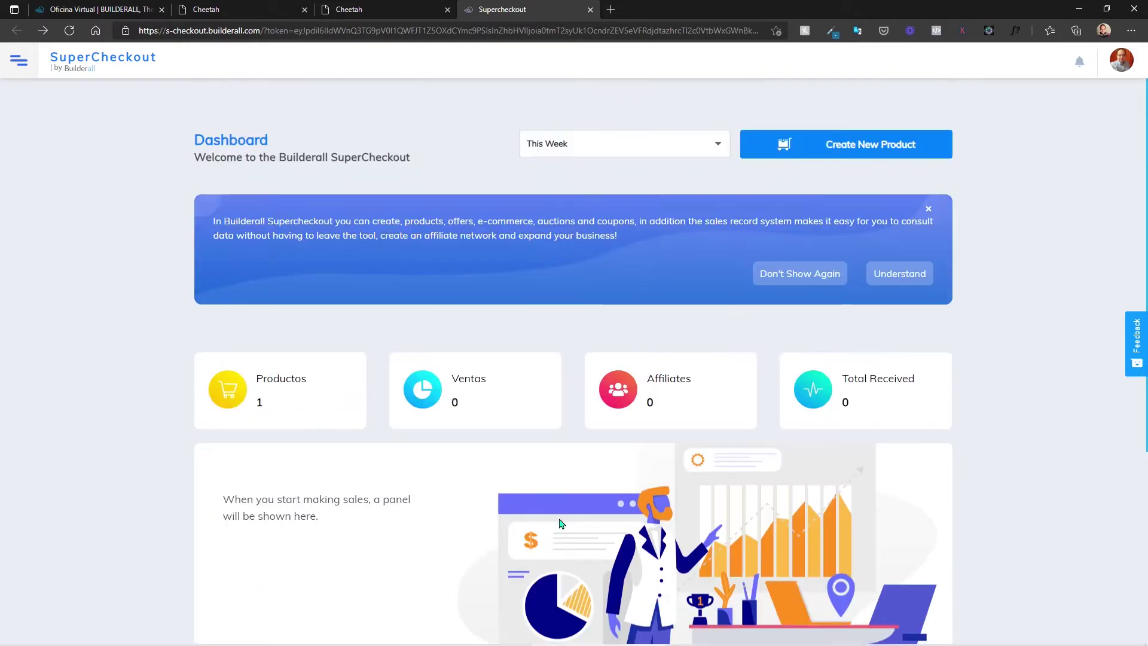
pyautogui.scroll(-3, 558, 525)
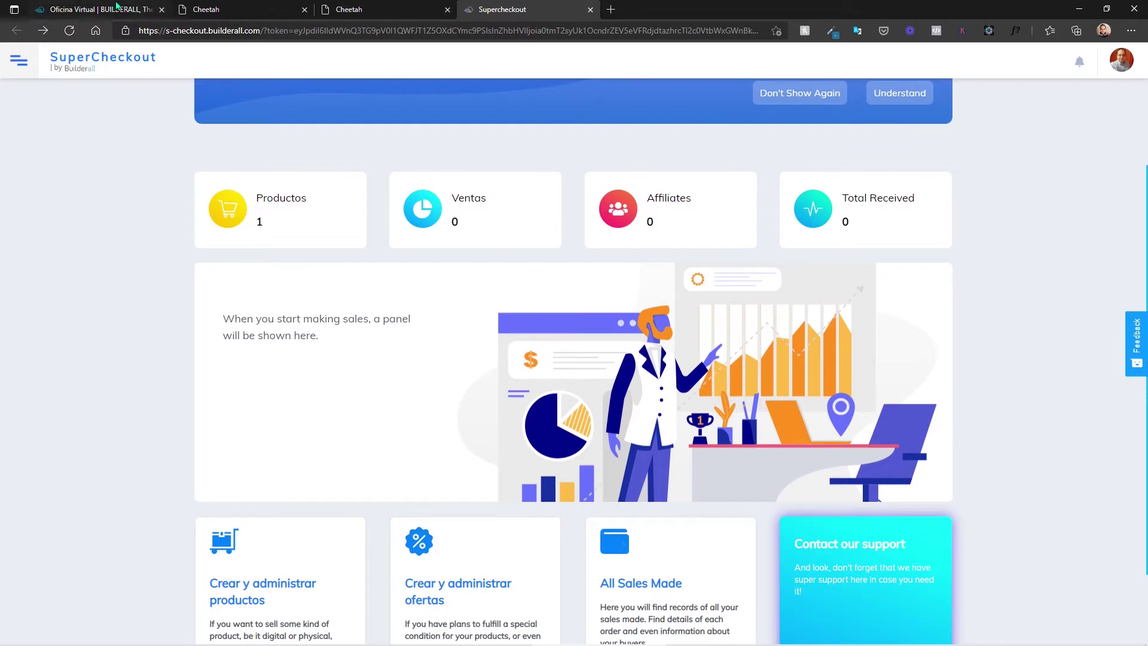
pyautogui.click(117, 7)
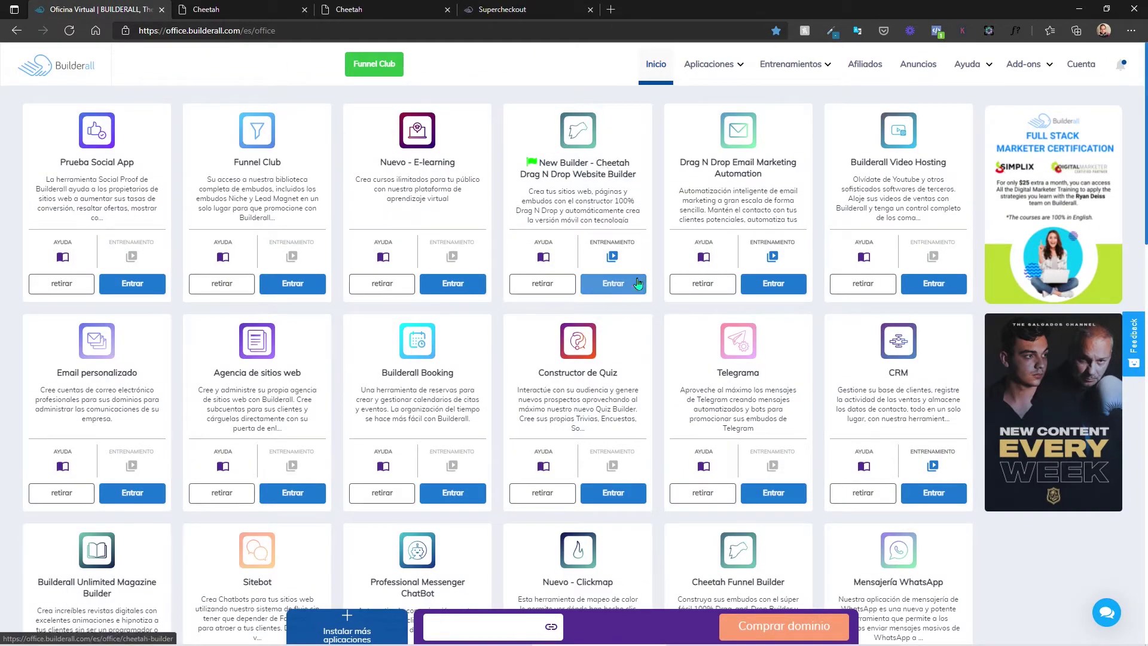
pyautogui.click(615, 287)
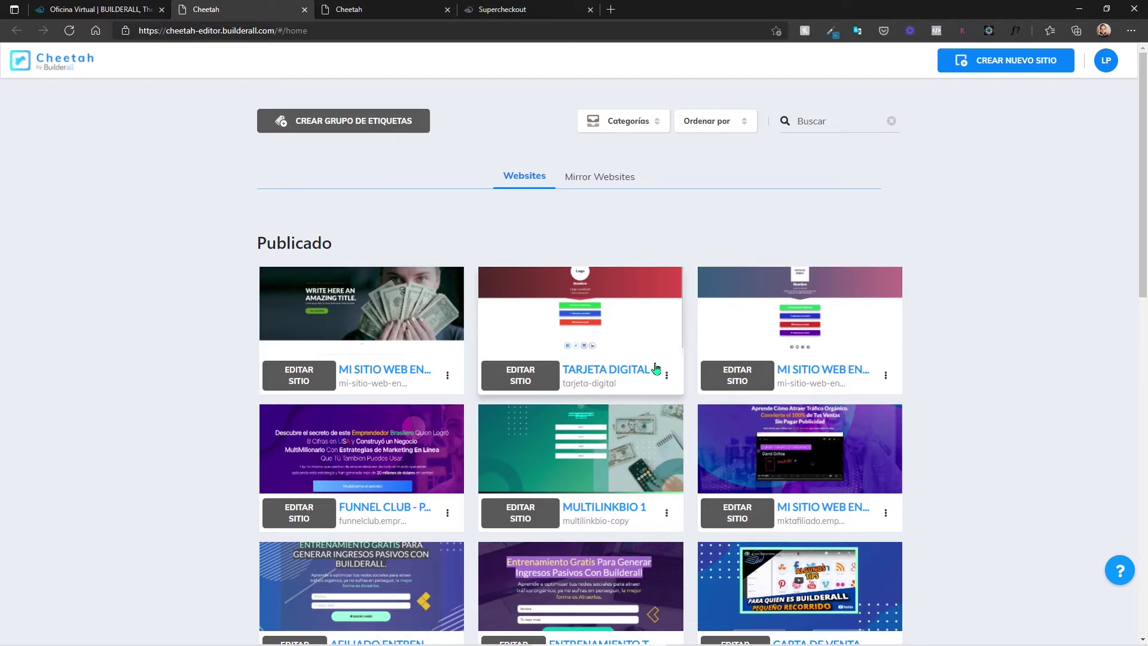
# Step: Open the 'Mi sitio web en Cheetah' site and scroll its sidebar toward Super Checkout
pyautogui.scroll(-3, 656, 367)
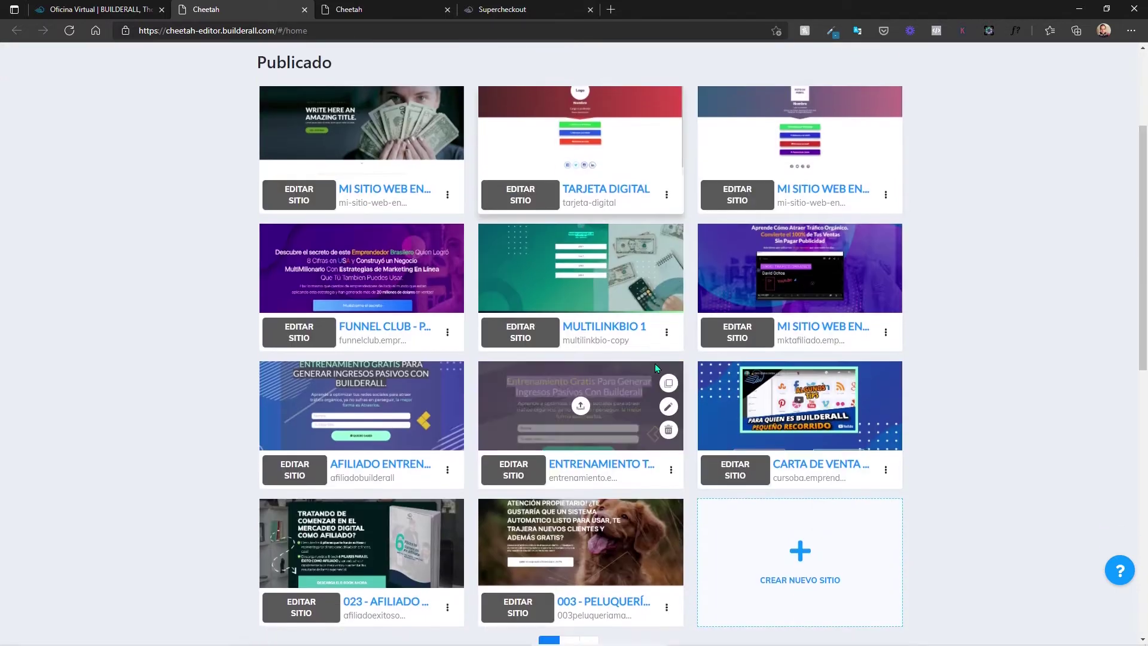
pyautogui.scroll(3, 654, 364)
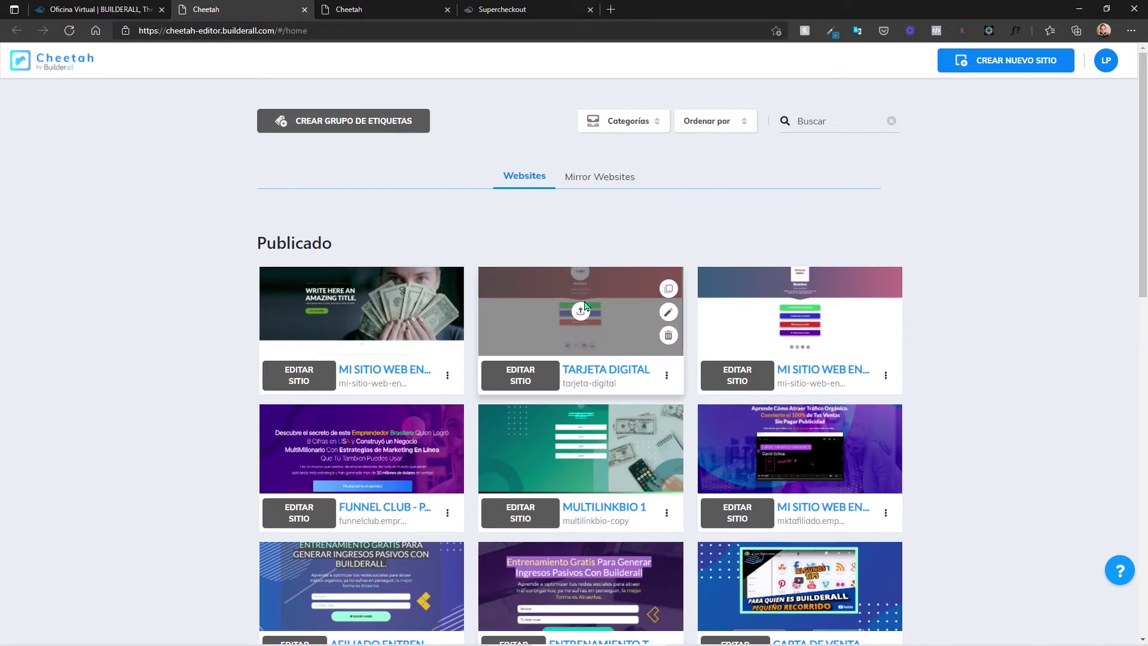
pyautogui.click(279, 385)
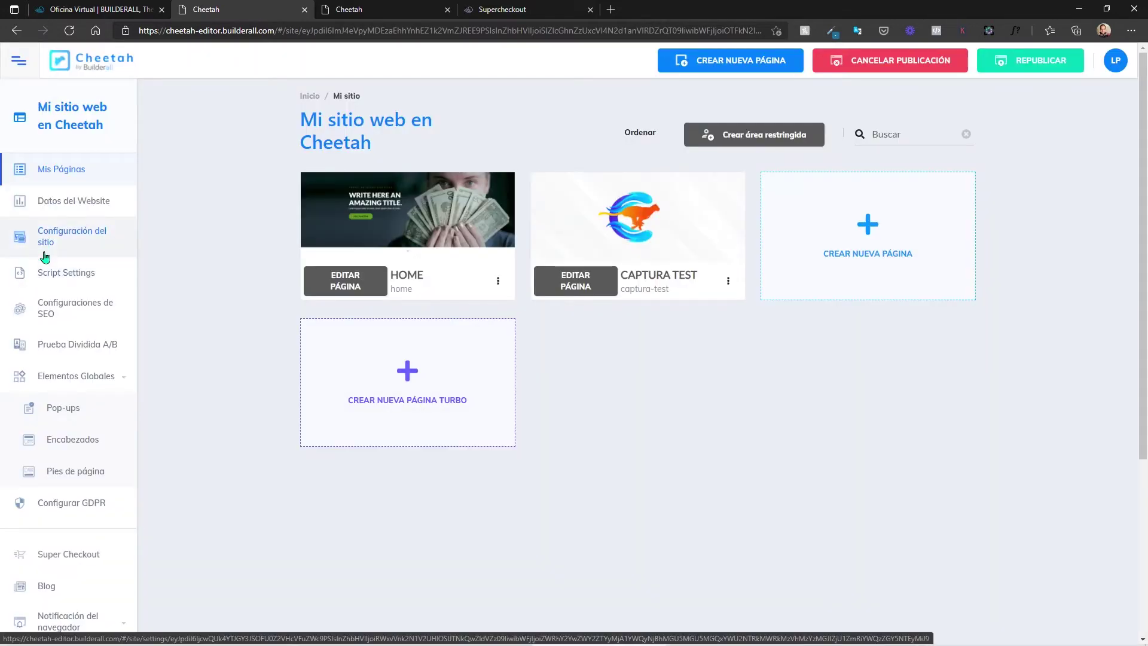
pyautogui.scroll(-5, 45, 257)
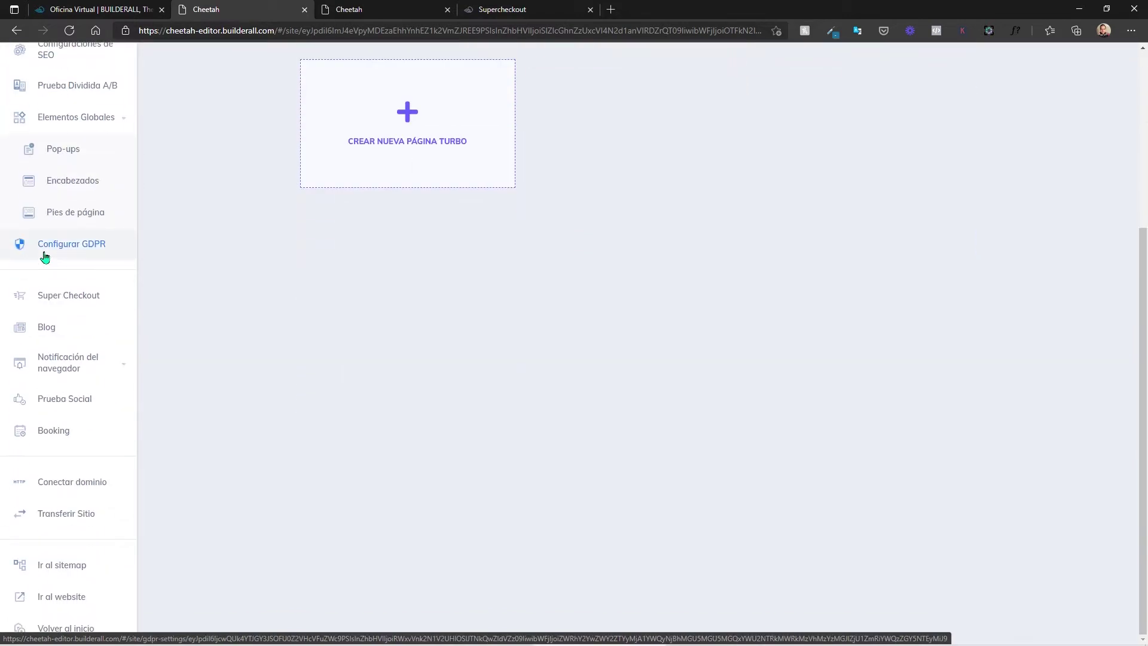
# Step: Open SuperCheckout, dismiss the translation offer, and autofill business name, full name and e-mail
pyautogui.click(69, 297)
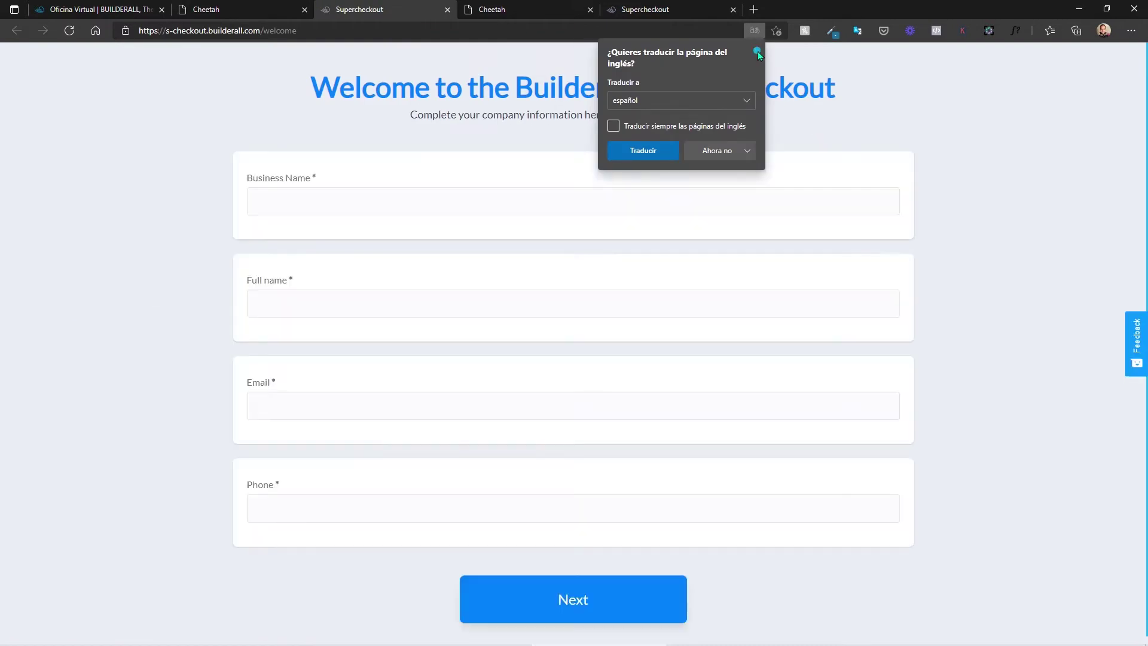
pyautogui.click(758, 52)
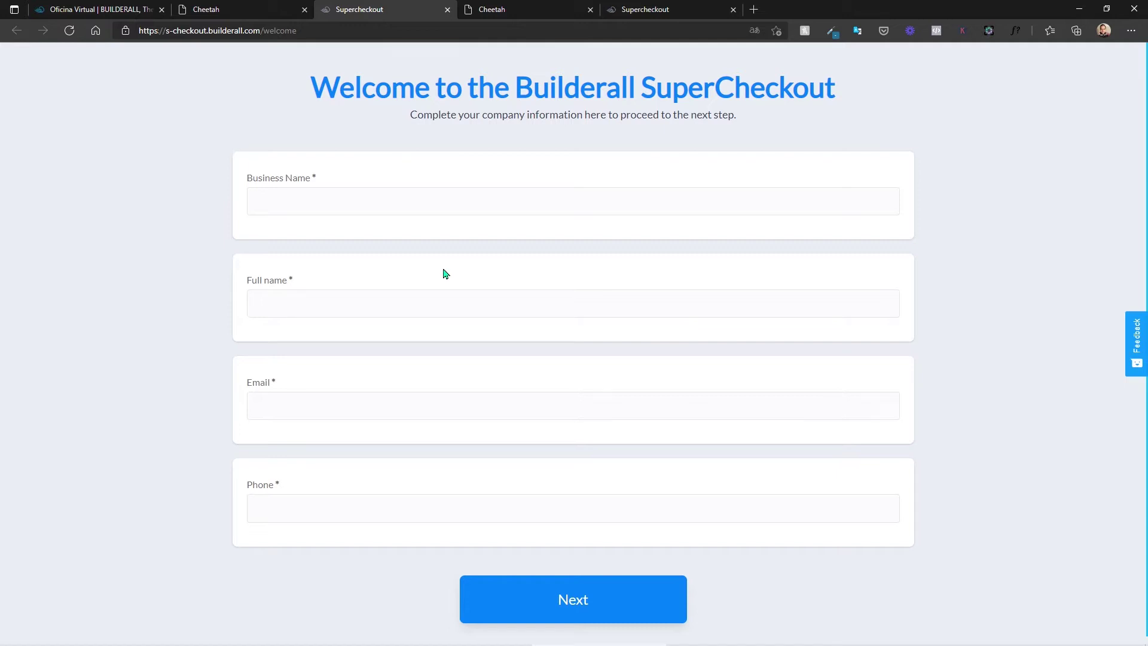
pyautogui.click(310, 207)
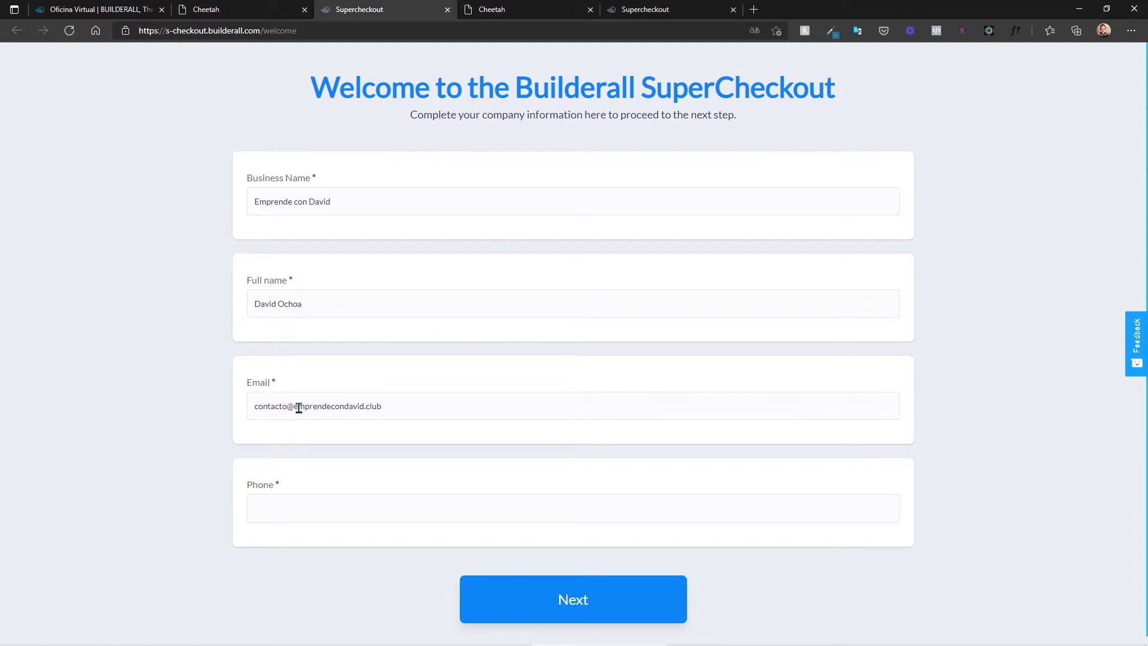
# Step: Enter the contact phone number, complete the Mexico address fields, and start SuperCheckout
pyautogui.click(266, 507)
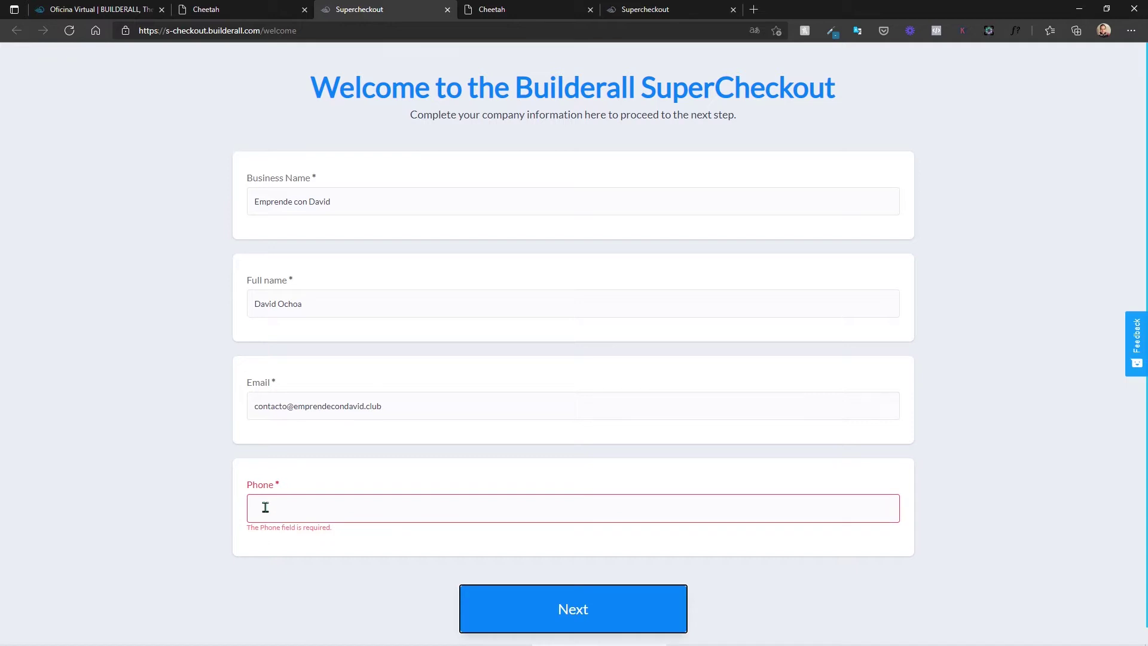
pyautogui.write('5555544443')
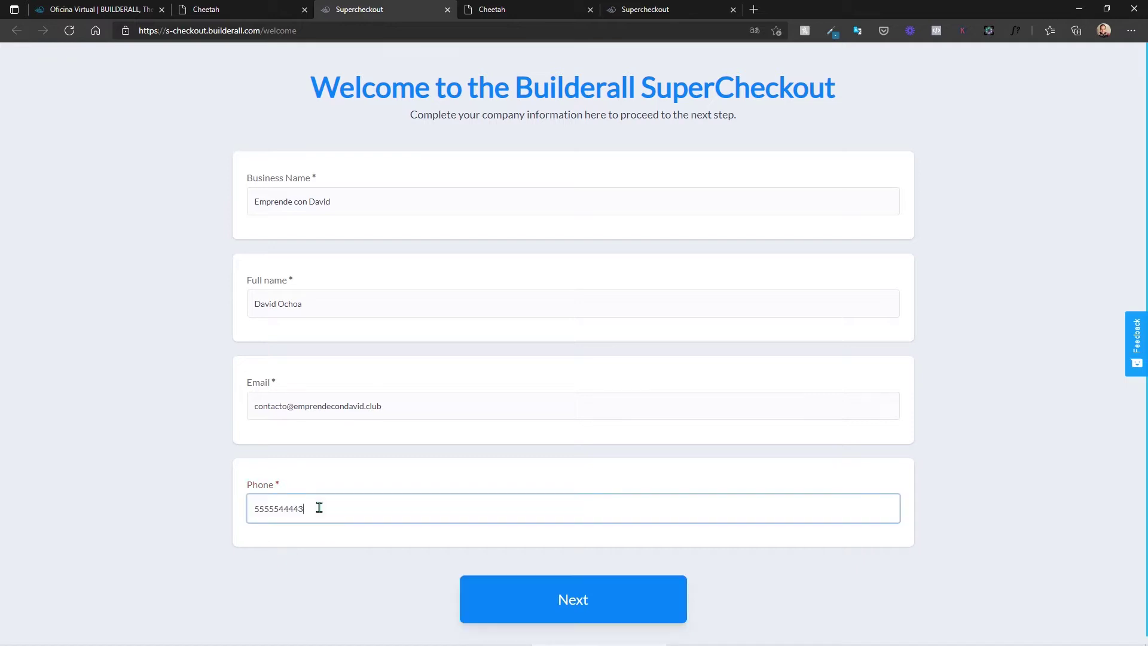
pyautogui.click(578, 593)
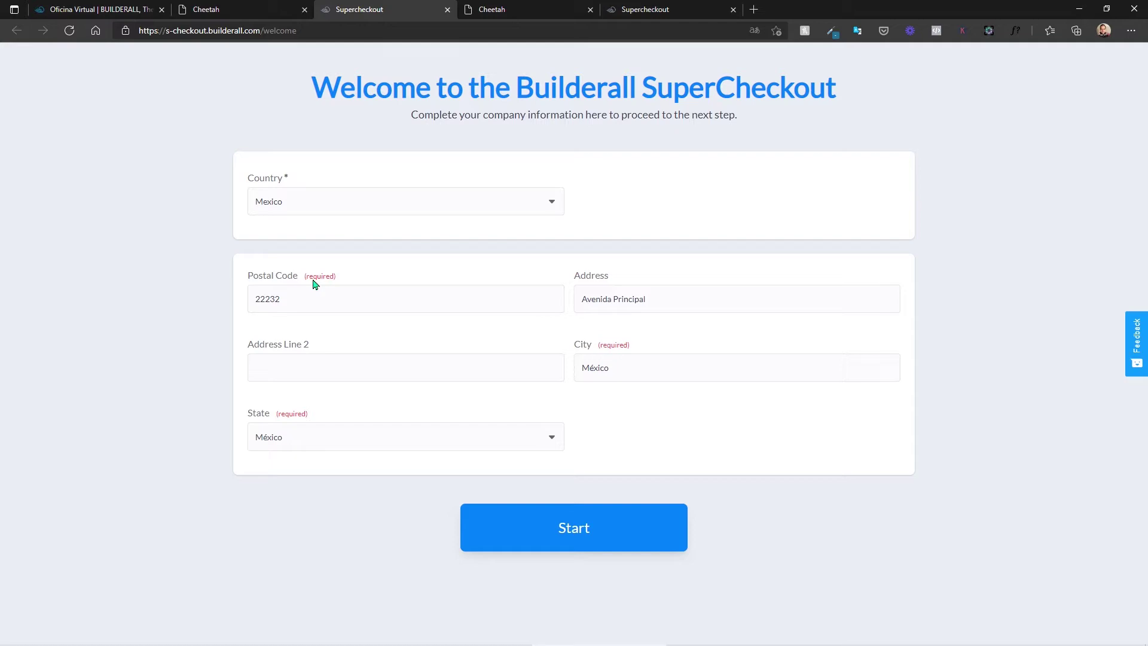
pyautogui.click(564, 529)
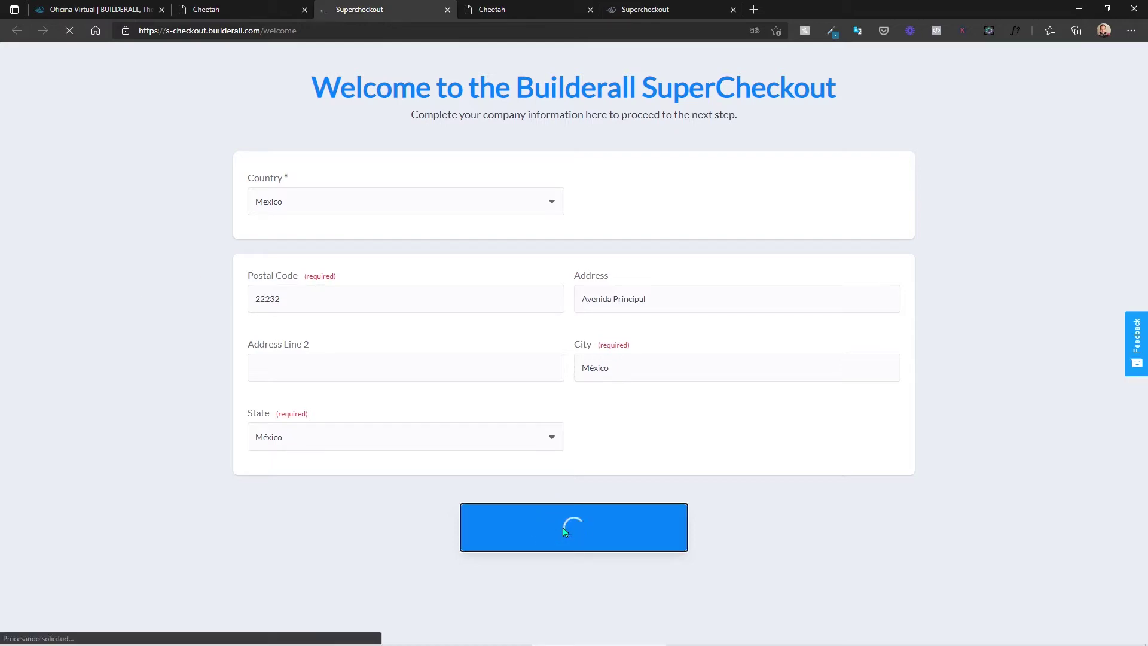
# Step: Scroll the new dashboard showing 0 products, sales and affiliates down to the Crear y administrar cards
pyautogui.scroll(-3, 271, 478)
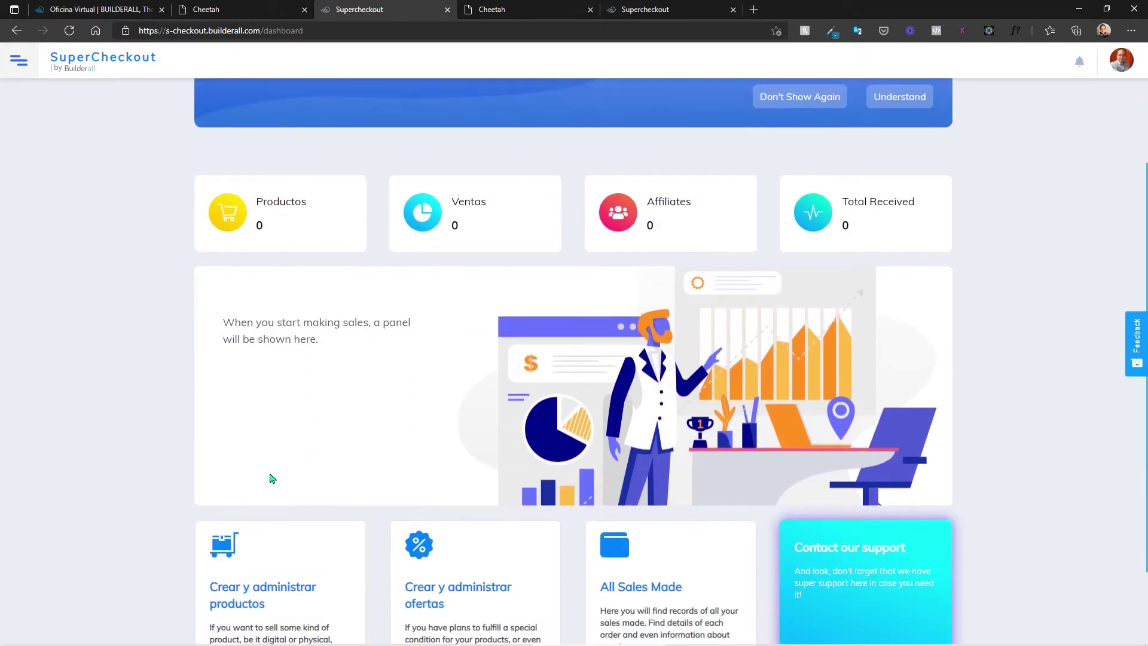
pyautogui.scroll(-2, 270, 479)
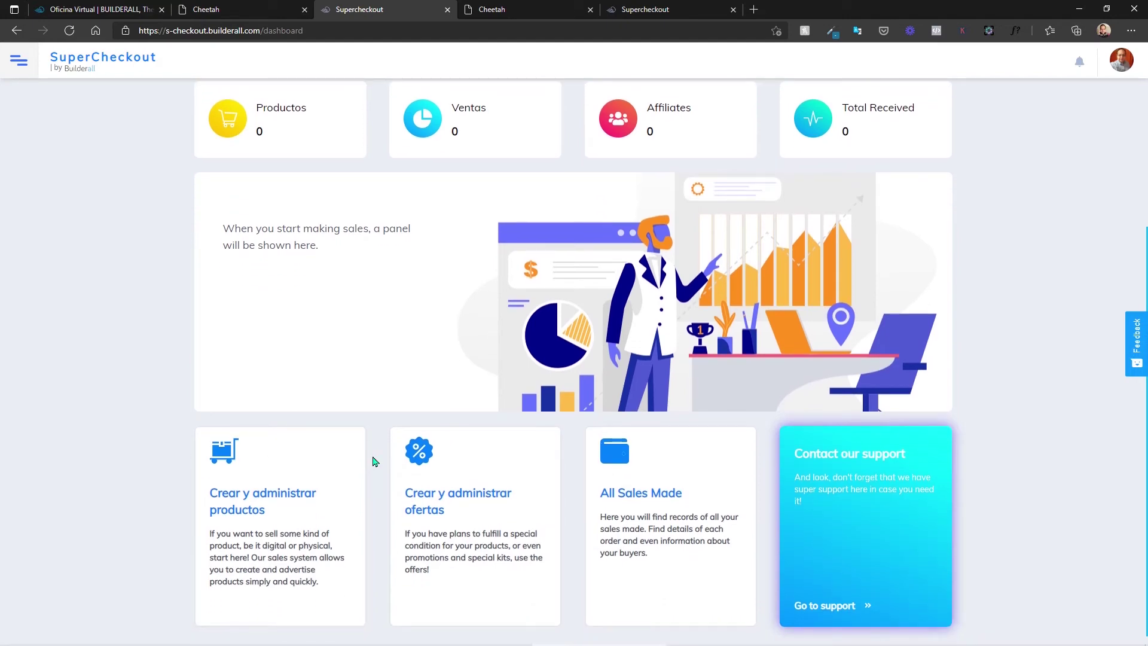
pyautogui.scroll(2, 374, 461)
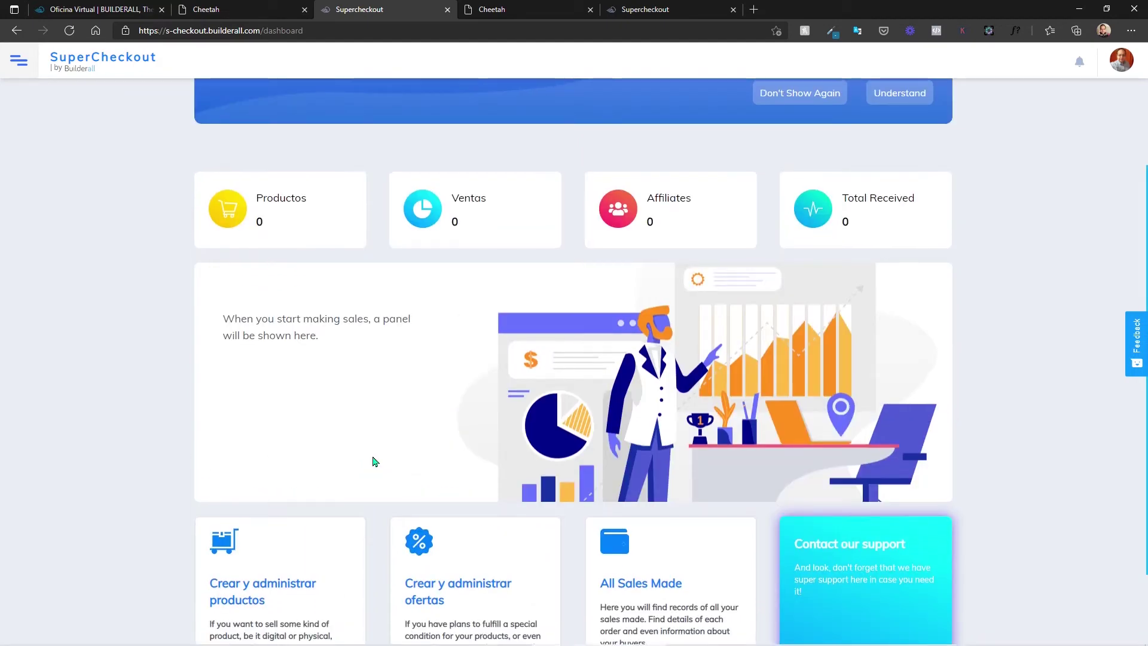
pyautogui.scroll(3, 374, 461)
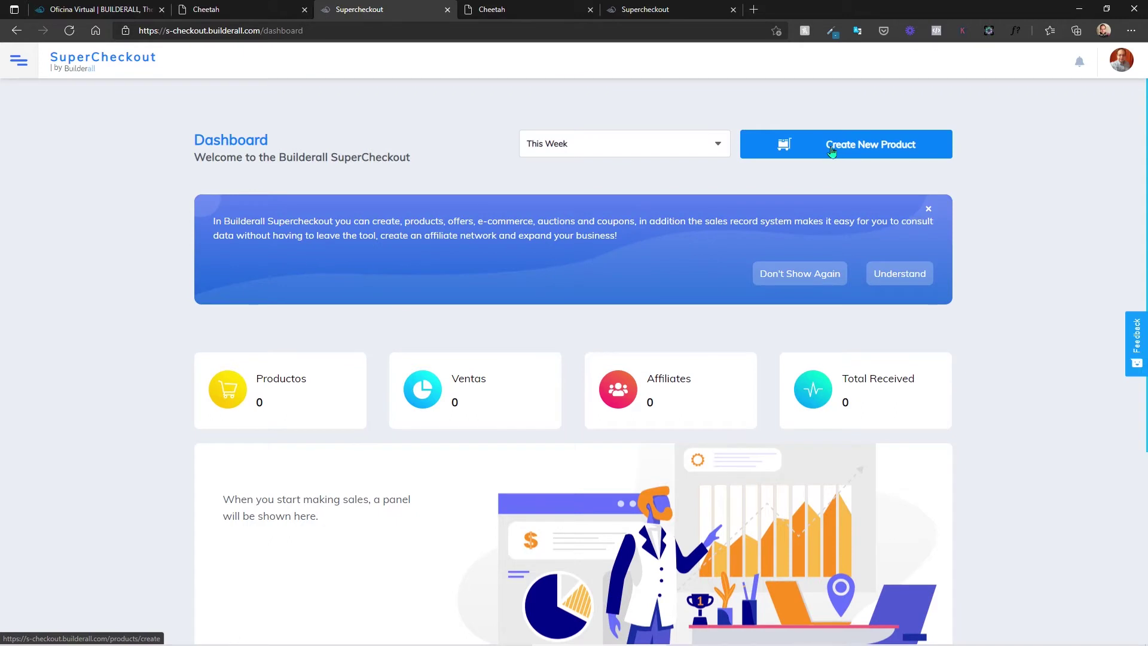
pyautogui.scroll(-3, 580, 331)
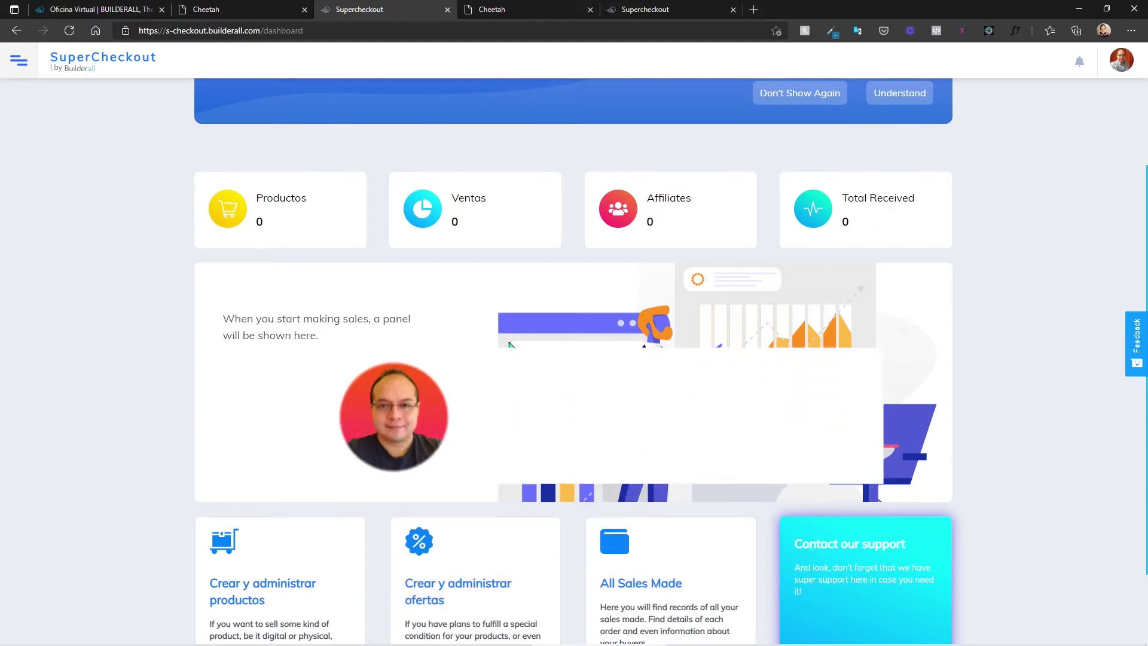
pyautogui.scroll(-2, 509, 345)
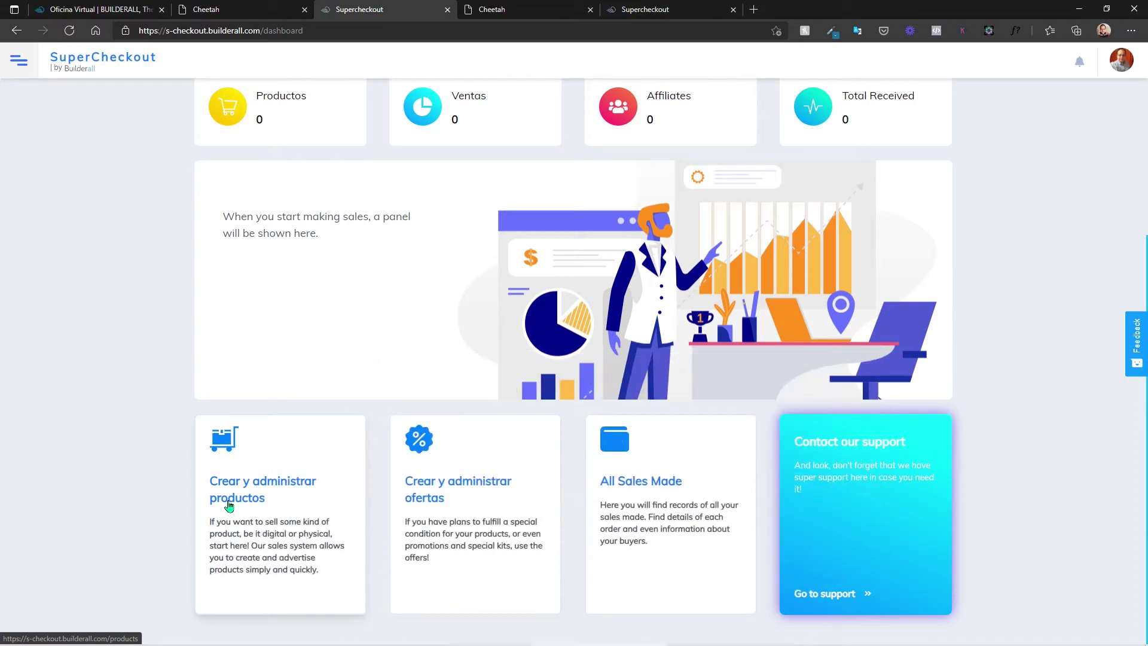
pyautogui.click(235, 490)
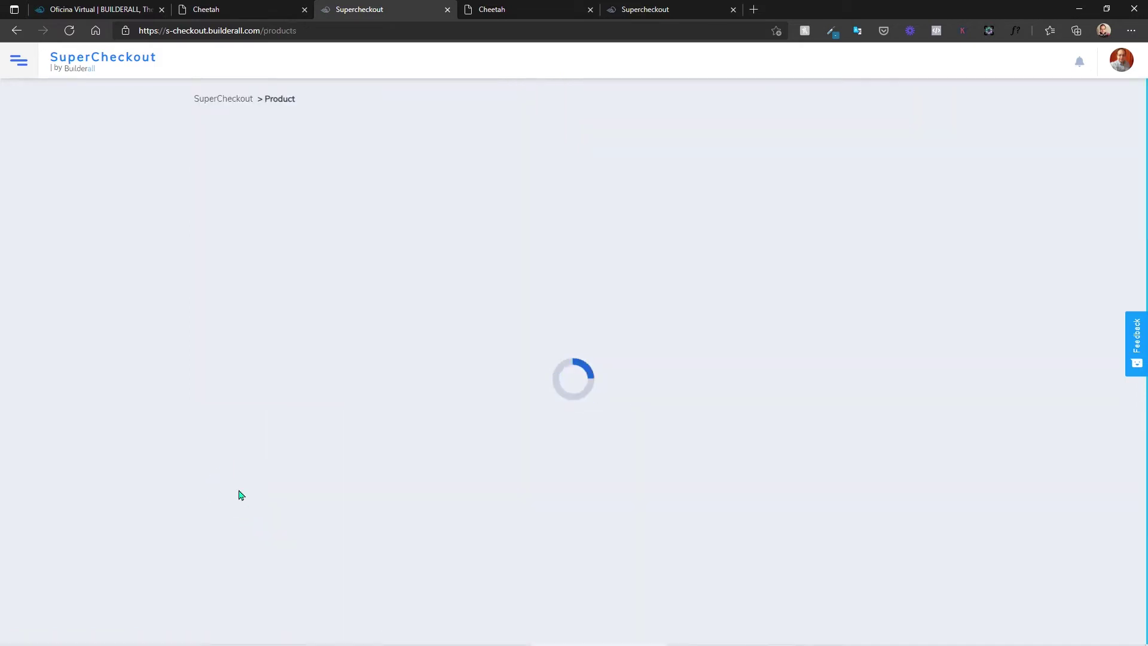
pyautogui.scroll(-1, 245, 489)
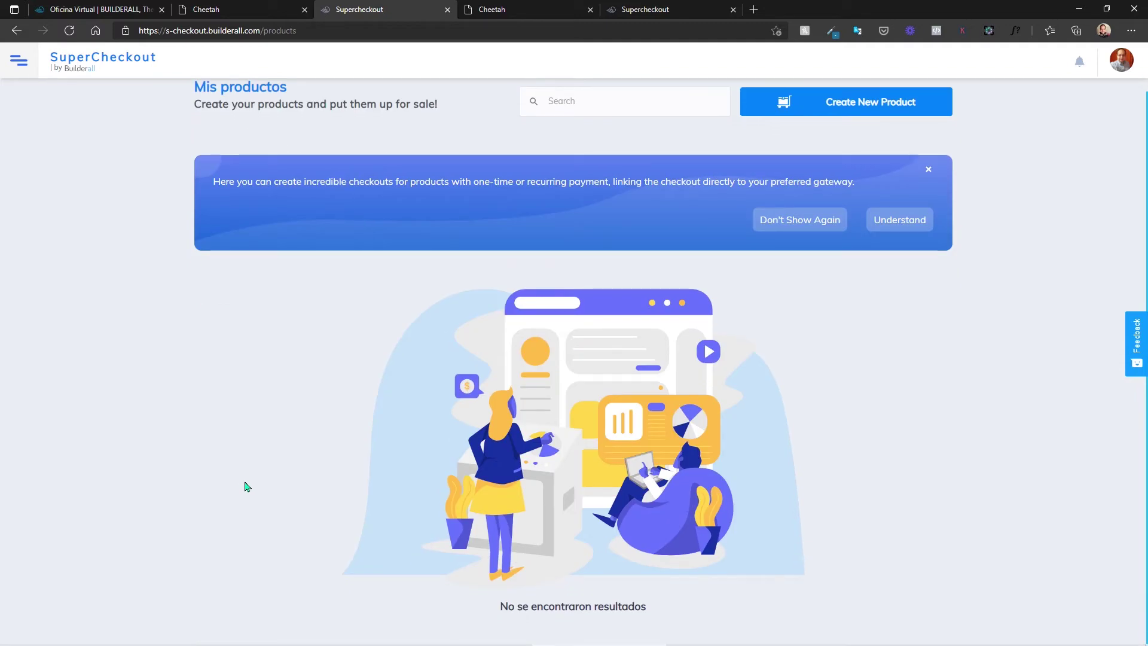
pyautogui.hotkey('alt', 'Left')
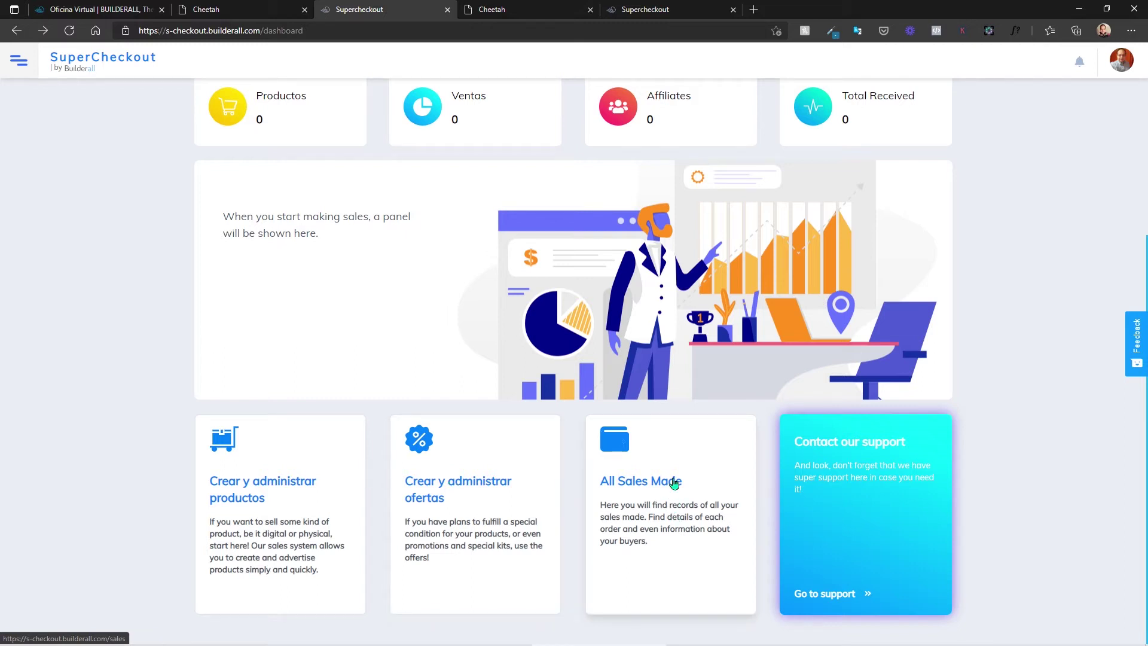
pyautogui.click(658, 493)
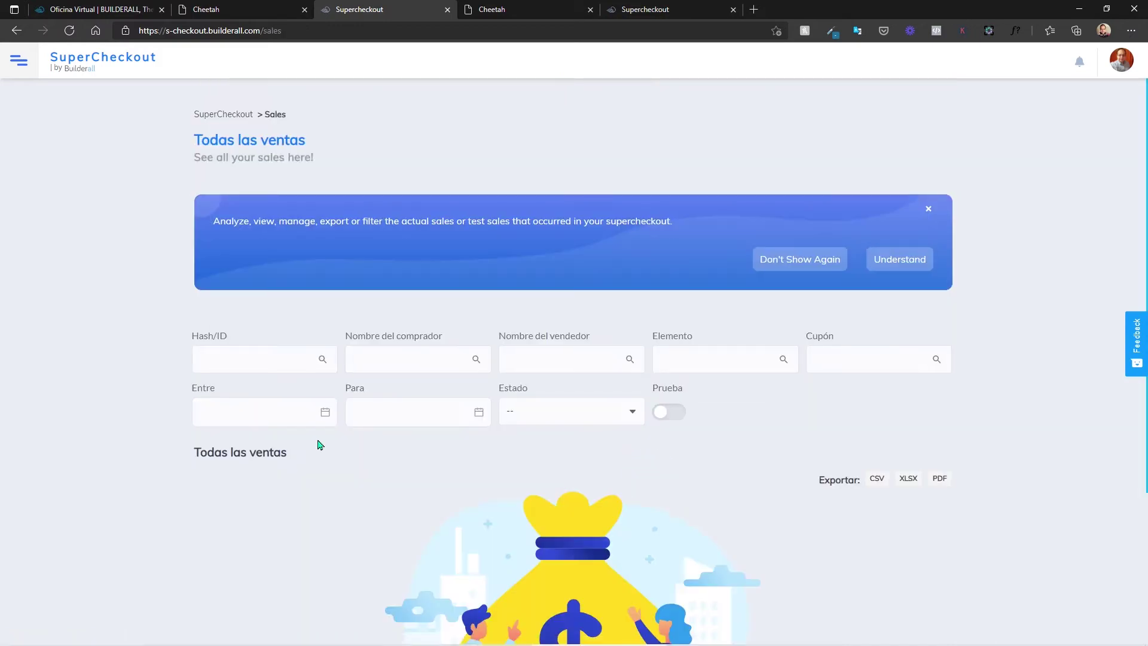
pyautogui.scroll(-3, 312, 417)
pyautogui.scroll(2, 303, 460)
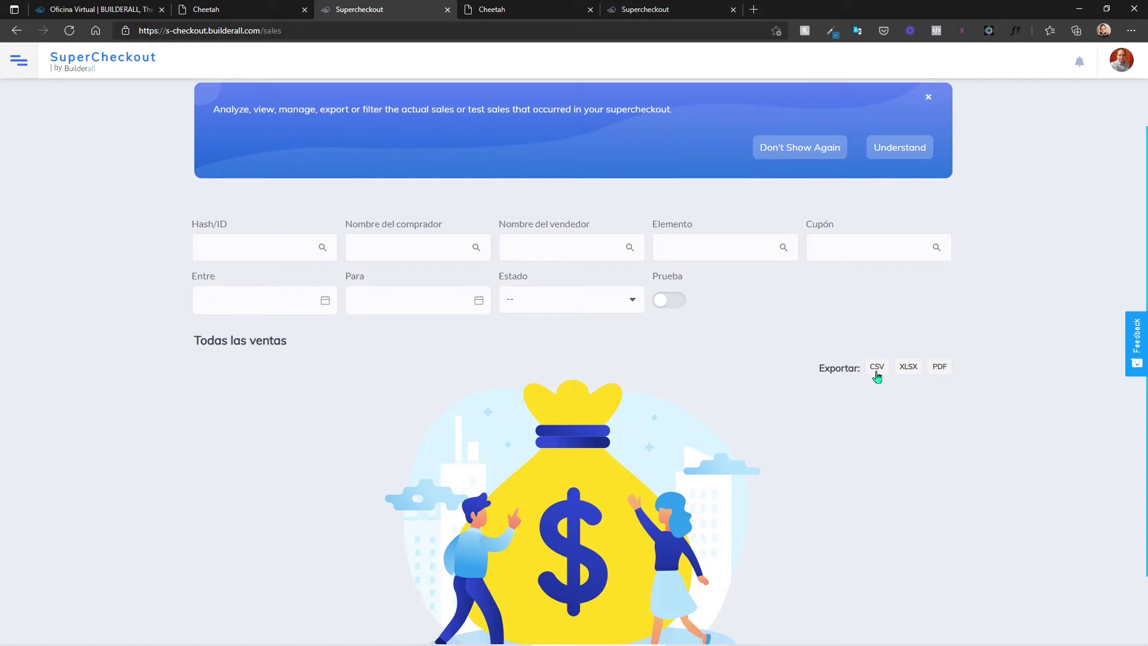
pyautogui.hotkey('alt', 'Left')
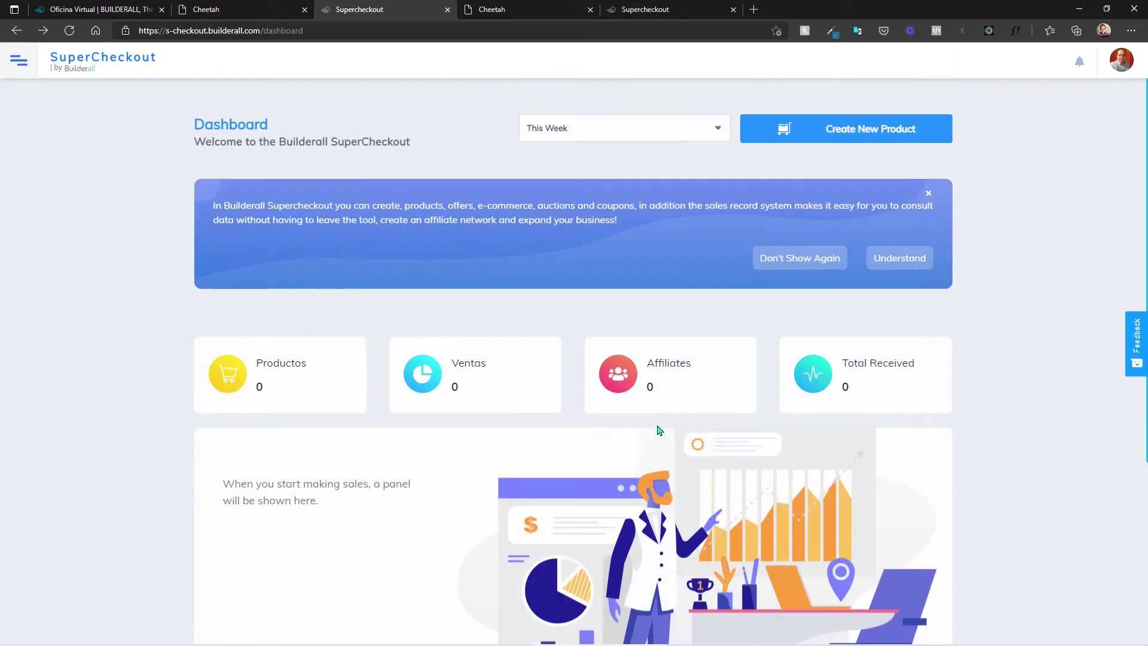
# Step: Start a new product and scroll through its name, Idioma and description form
pyautogui.scroll(-3, 673, 493)
pyautogui.scroll(5, 711, 398)
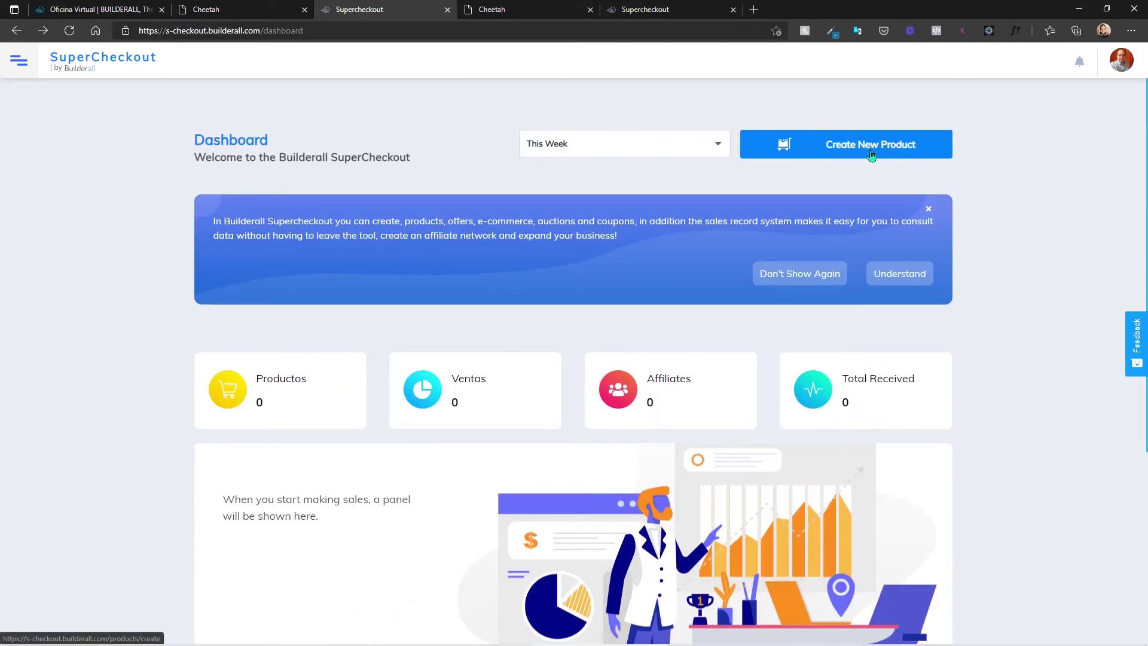
pyautogui.click(871, 152)
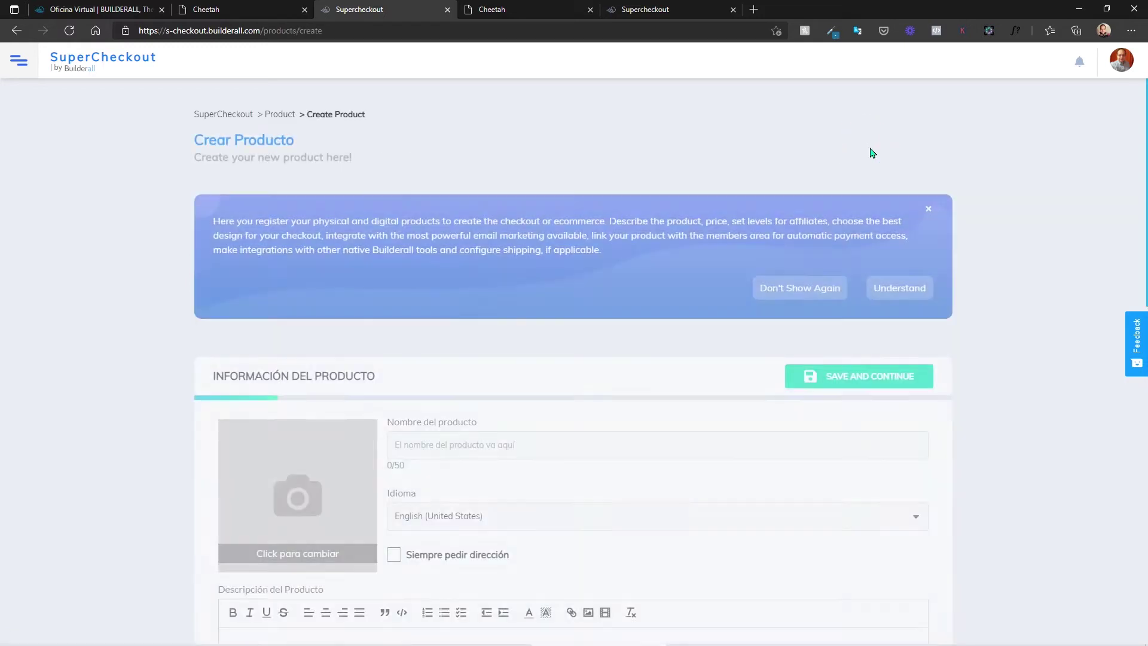
pyautogui.scroll(-3, 550, 271)
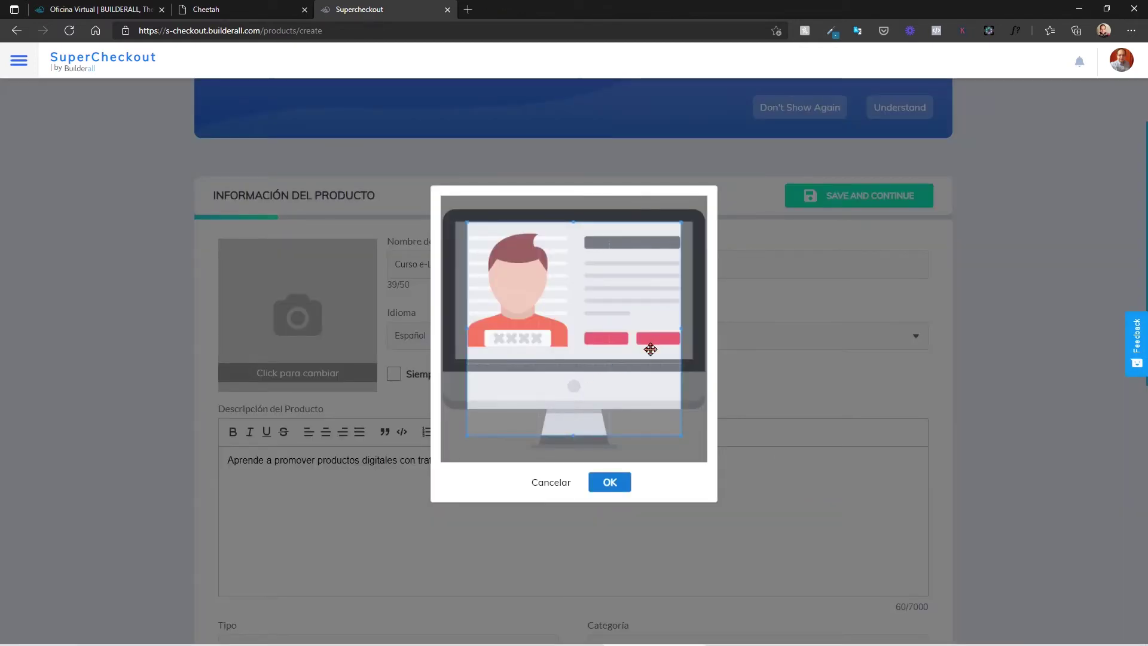
# Step: Widen the crop box over the whole computer-screen illustration and confirm it as the product image
pyautogui.moveTo(590, 364); pyautogui.dragTo(565, 347)
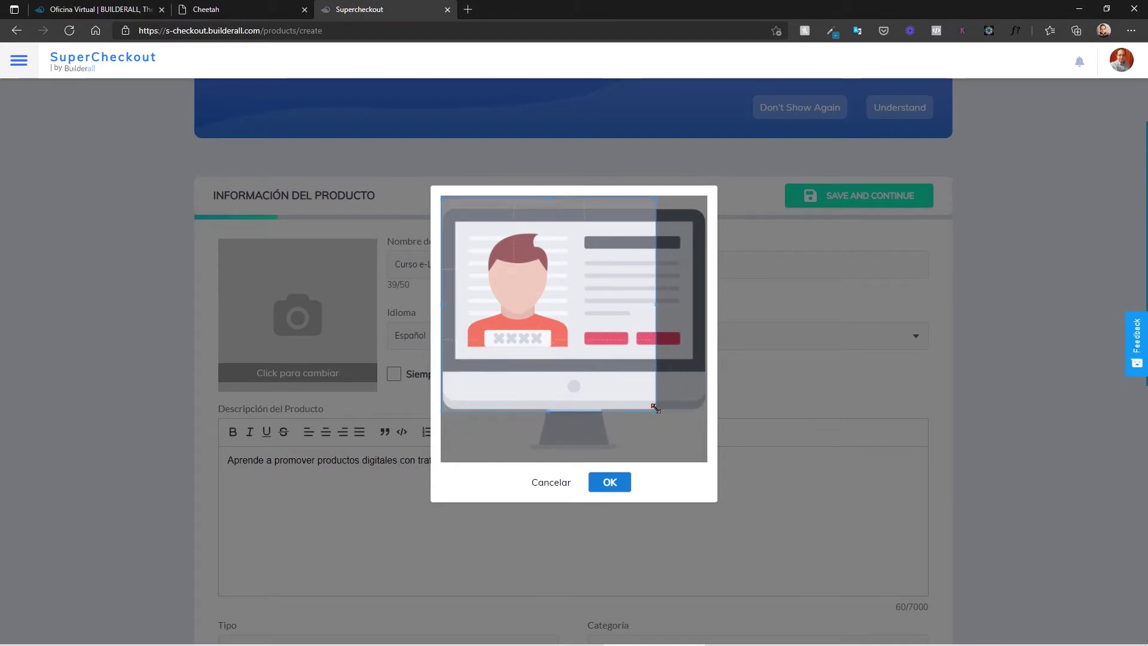
pyautogui.moveTo(656, 413); pyautogui.dragTo(704, 444)
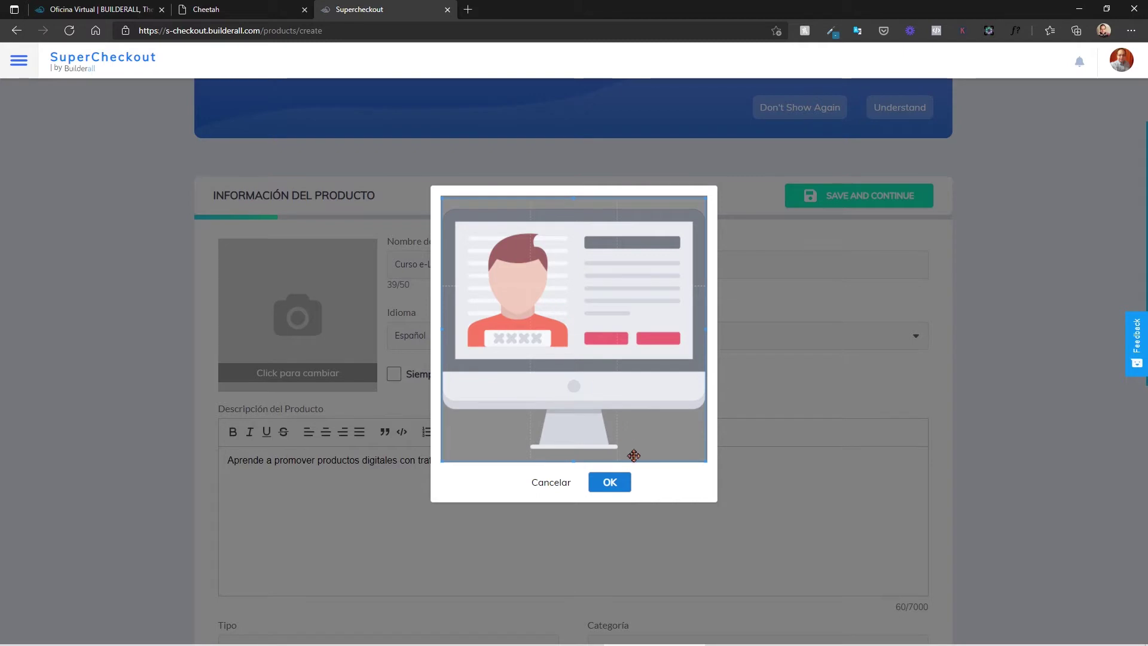
pyautogui.click(610, 482)
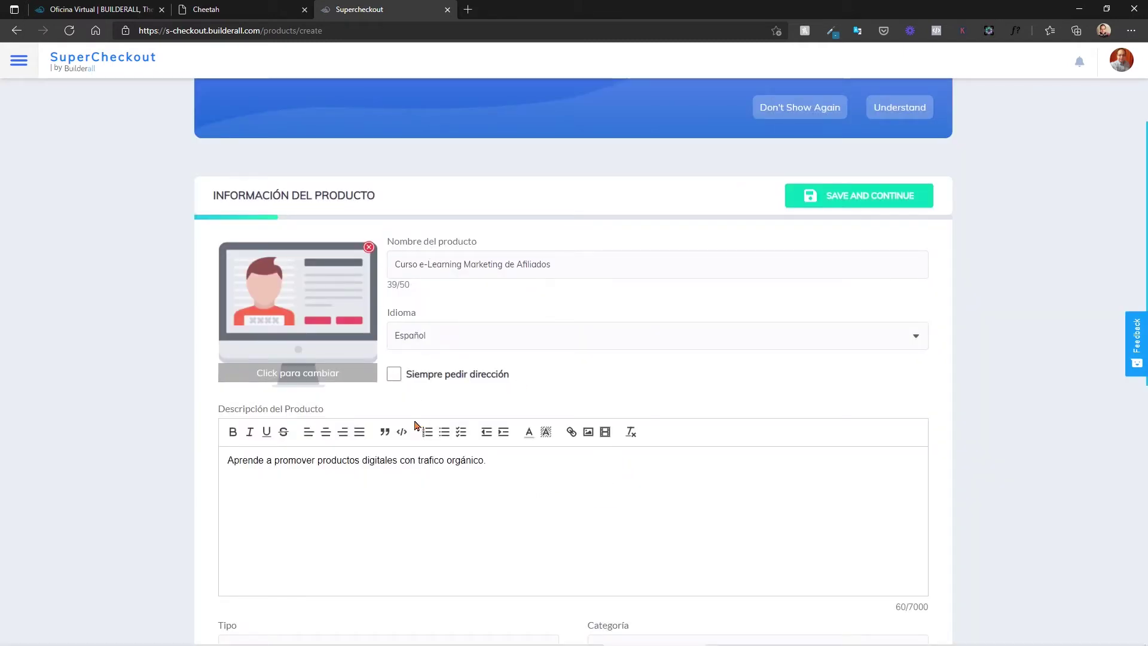
# Step: Set Tipo to Digital and Categoría to 'Cursos o suscripciones'
pyautogui.scroll(-5, 410, 428)
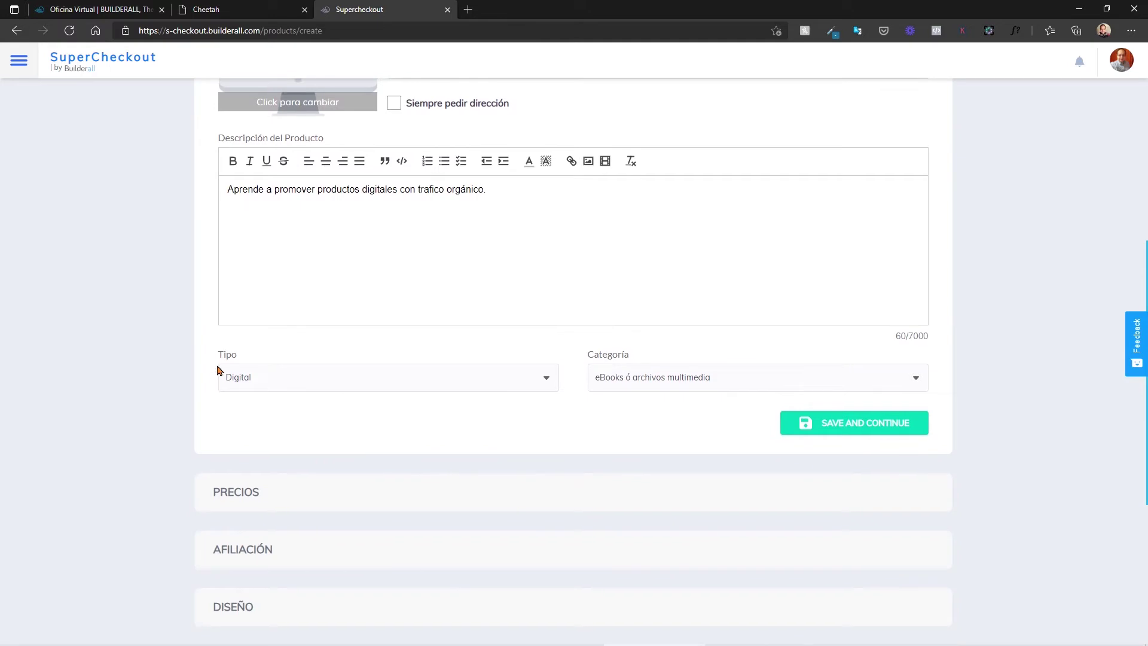
pyautogui.click(244, 389)
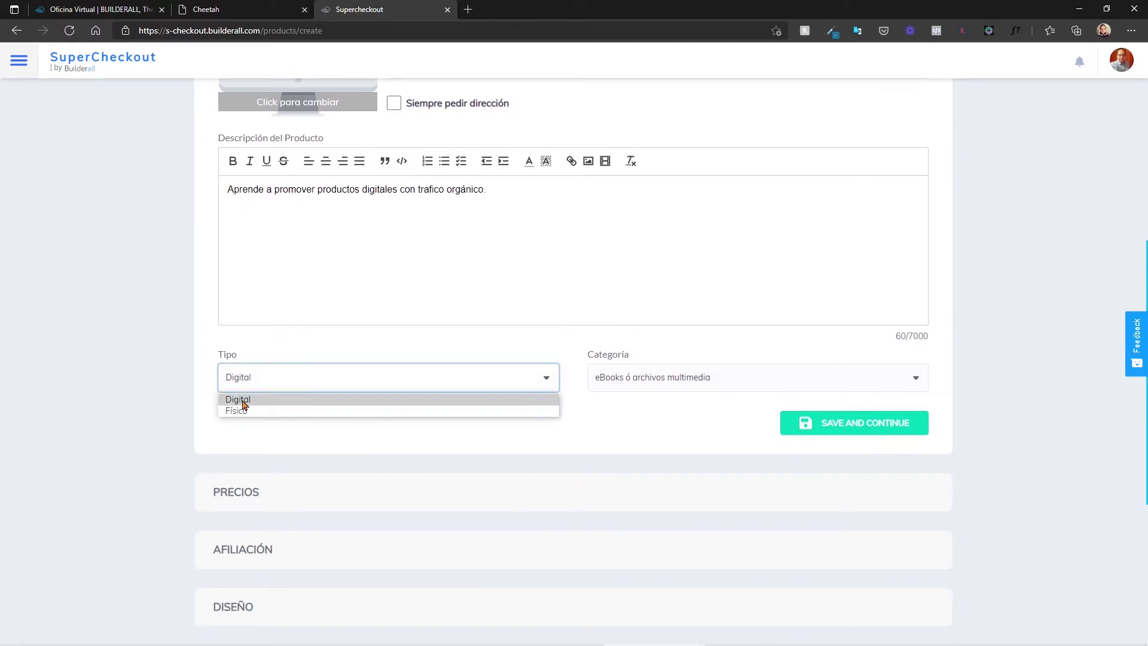
pyautogui.click(287, 381)
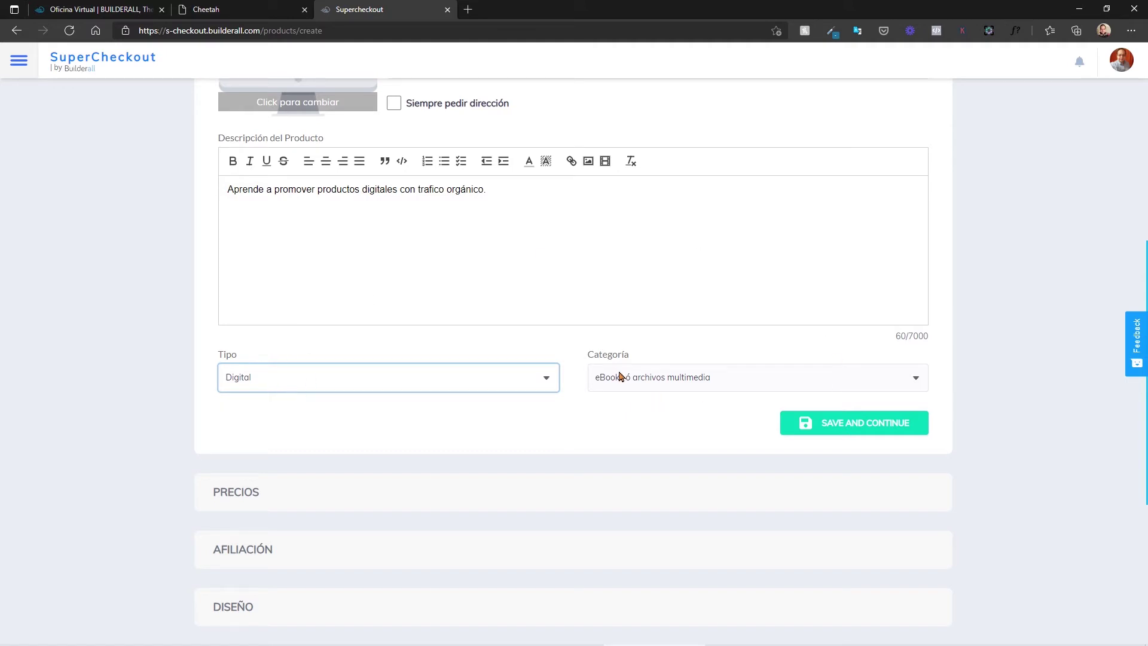
pyautogui.click(638, 381)
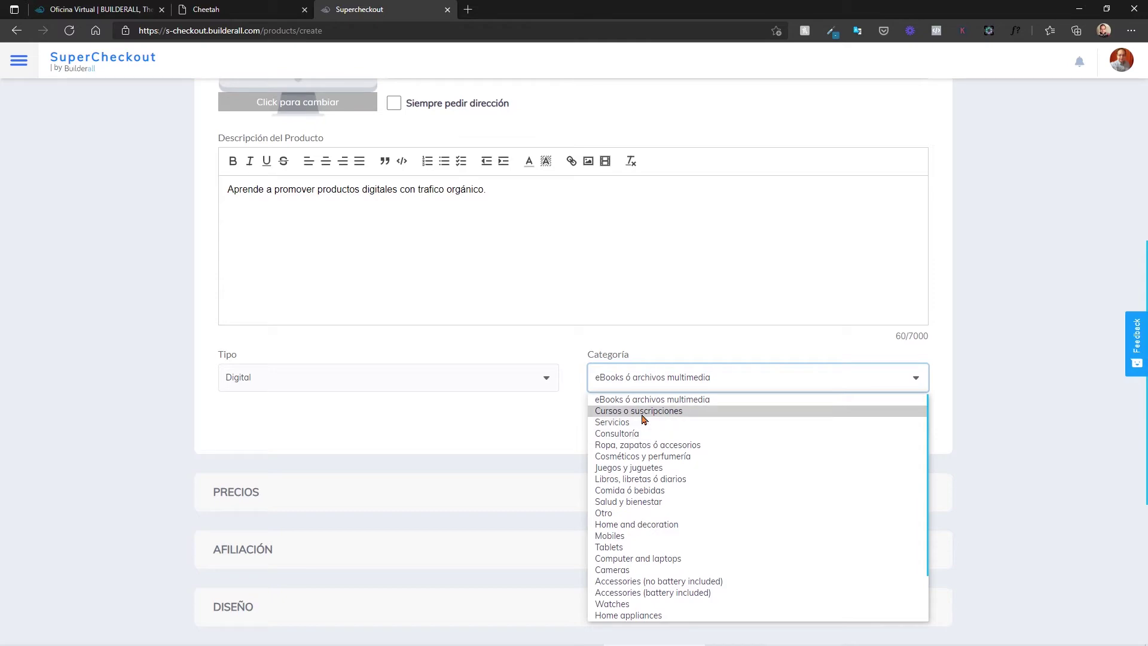
pyautogui.click(643, 412)
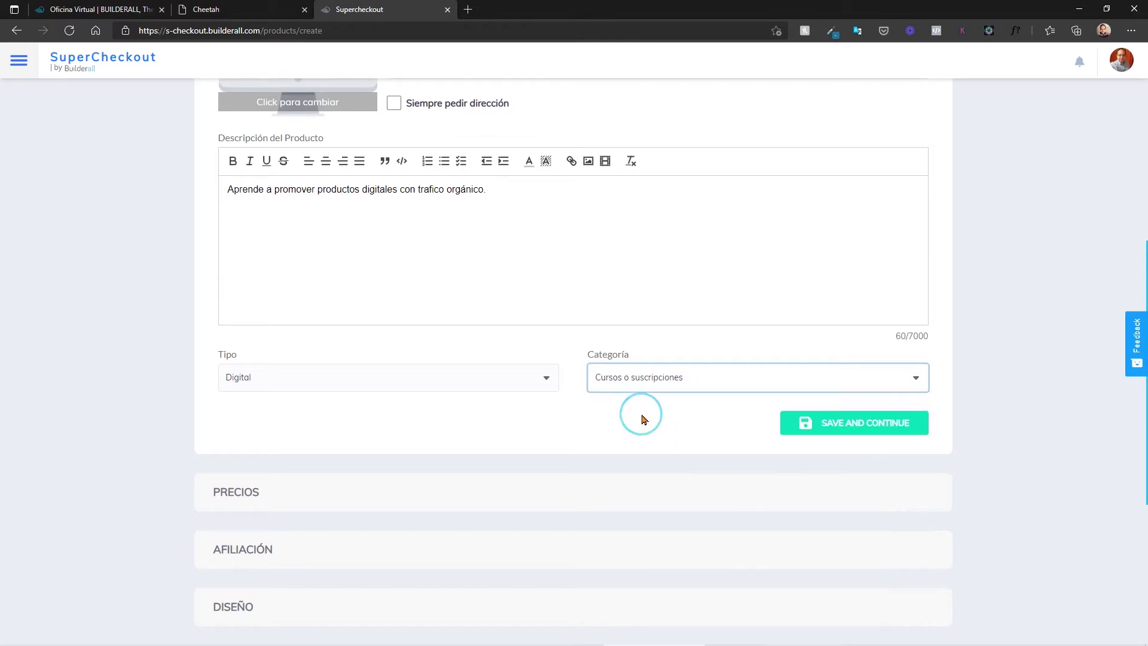
pyautogui.scroll(5, 644, 418)
pyautogui.scroll(-5, 644, 418)
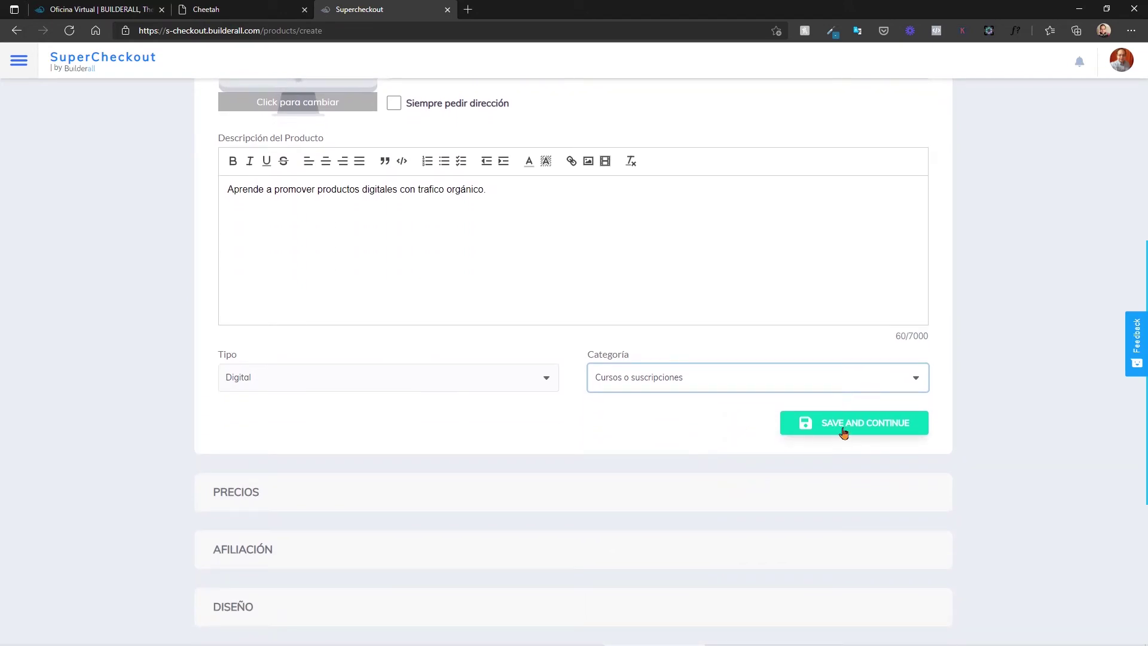
# Step: Save the product details, move to Precios, and open Configuración de pagos to add a payment method
pyautogui.click(843, 433)
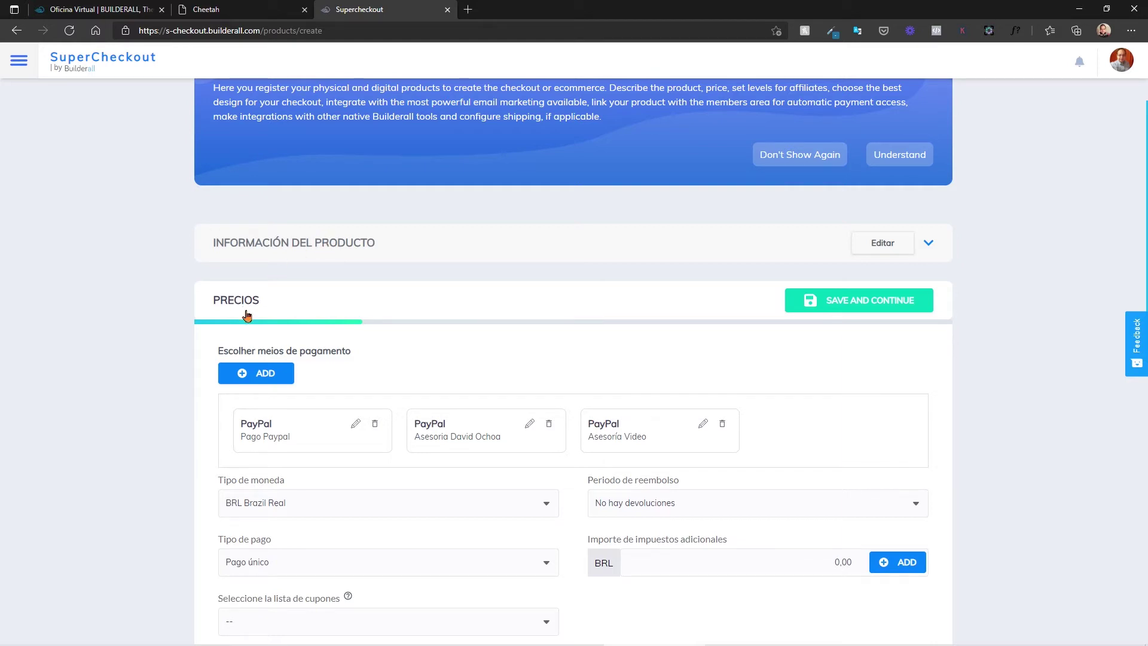
pyautogui.moveTo(351, 351); pyautogui.dragTo(219, 351)
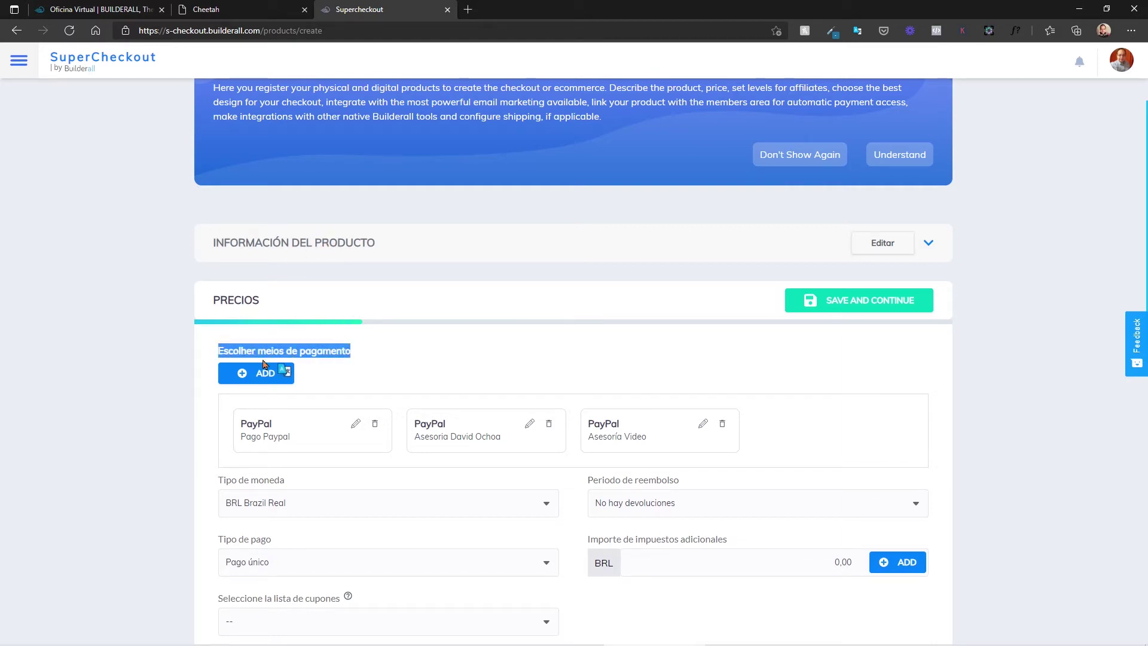
pyautogui.click(286, 374)
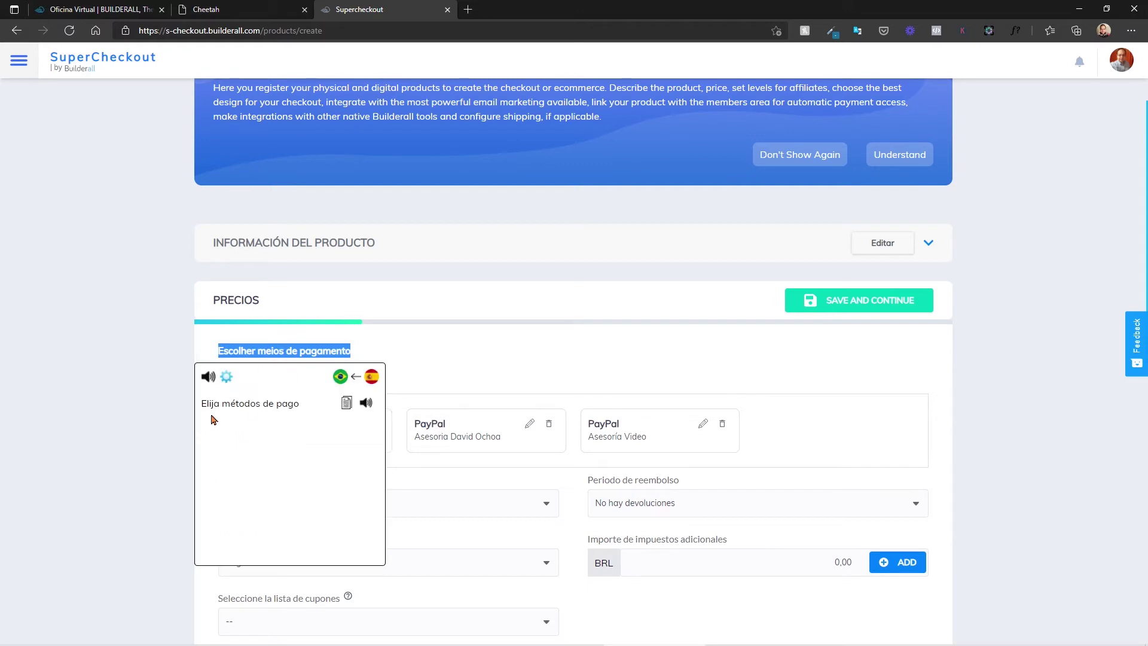
pyautogui.click(423, 331)
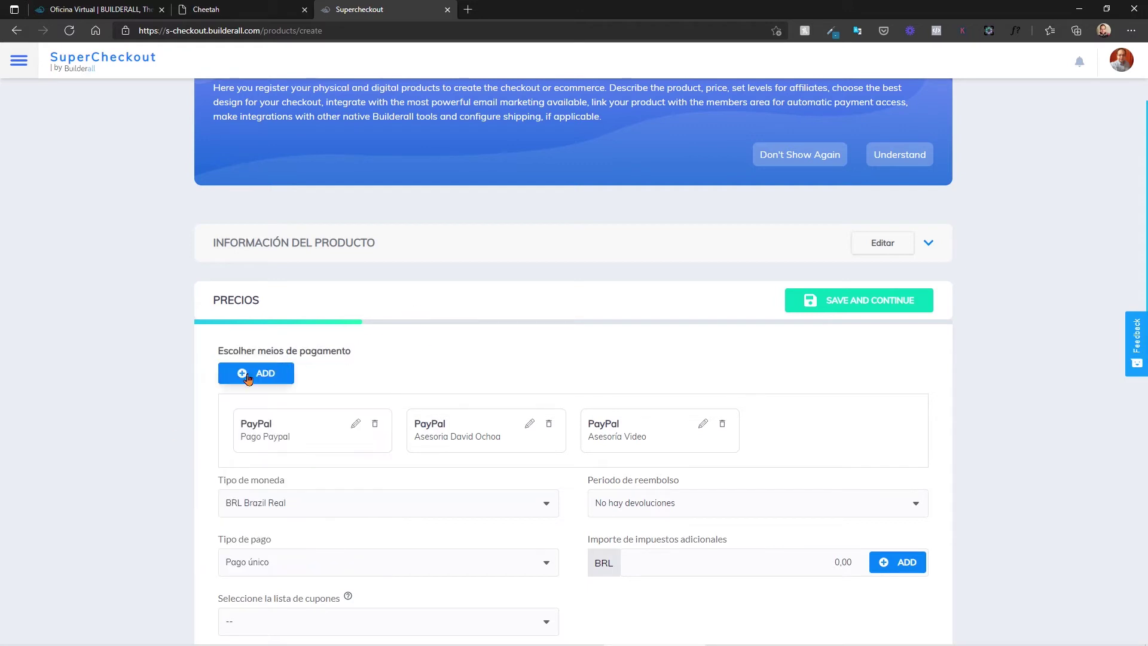
pyautogui.click(244, 374)
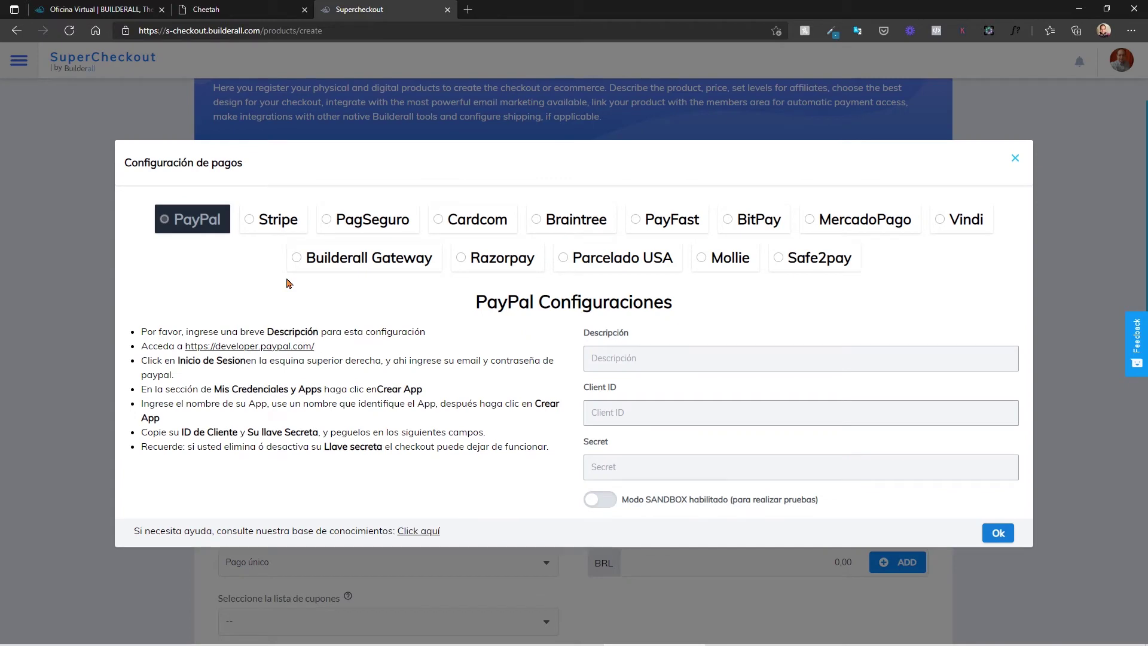
# Step: Browse the Stripe, PayPal, PagSeguro, Razorpay, Mollie, MercadoPago, Braintree and other gateways, then close without adding
pyautogui.click(268, 225)
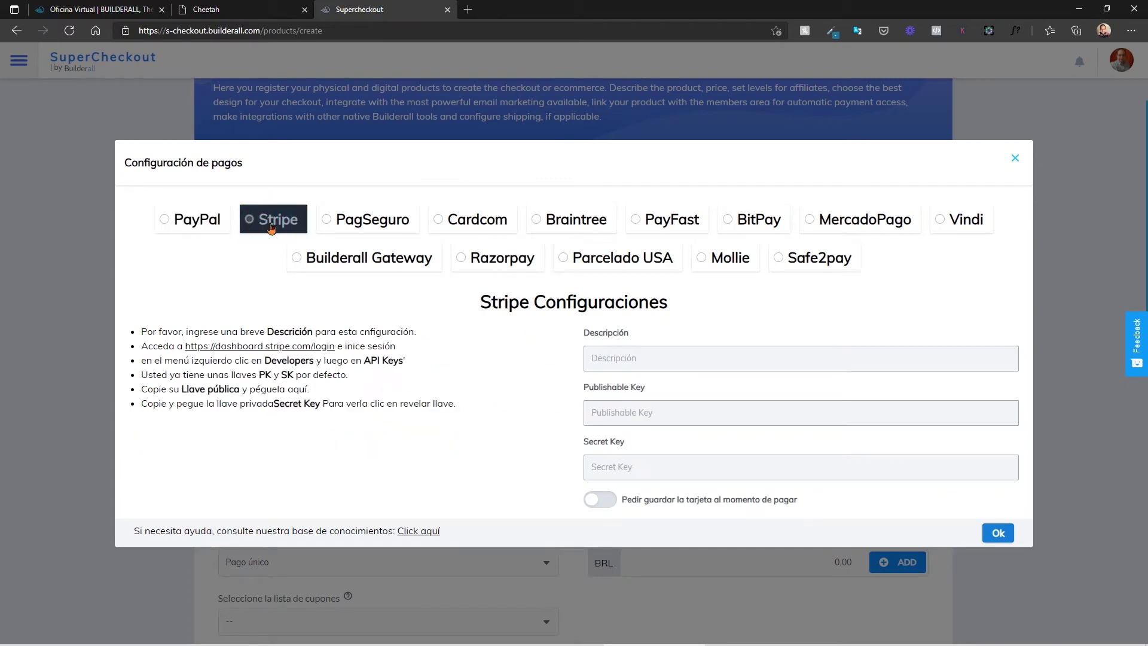
pyautogui.click(186, 221)
pyautogui.click(275, 221)
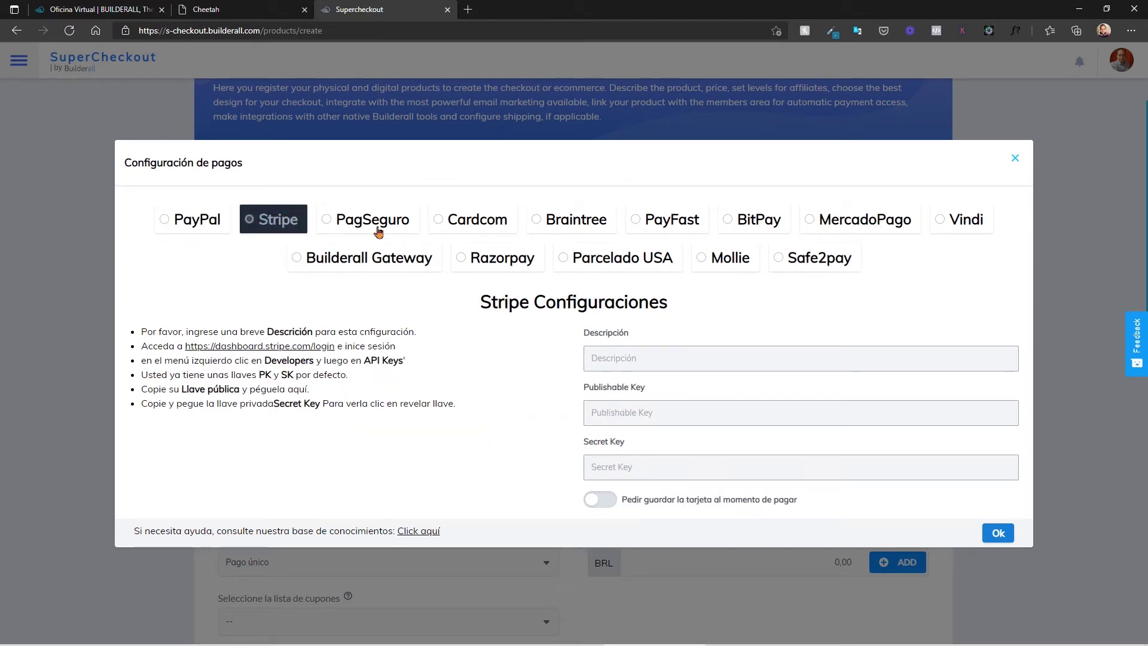
pyautogui.click(376, 224)
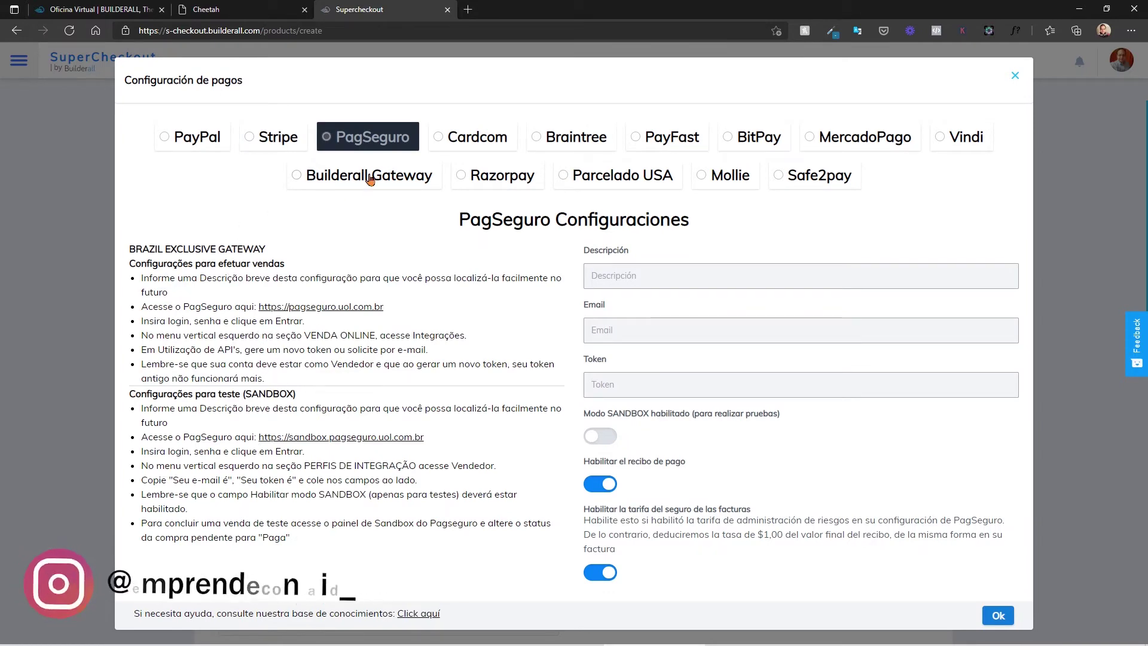
pyautogui.click(518, 170)
pyautogui.click(624, 263)
pyautogui.click(729, 251)
pyautogui.click(960, 240)
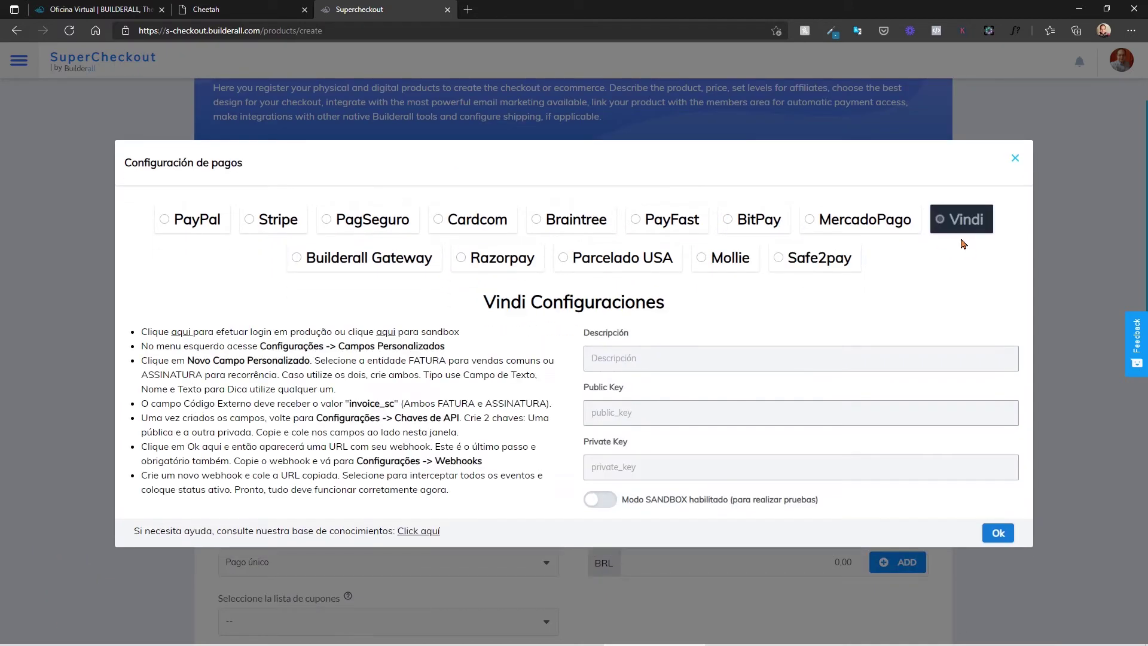
pyautogui.click(807, 233)
pyautogui.click(759, 231)
pyautogui.click(576, 229)
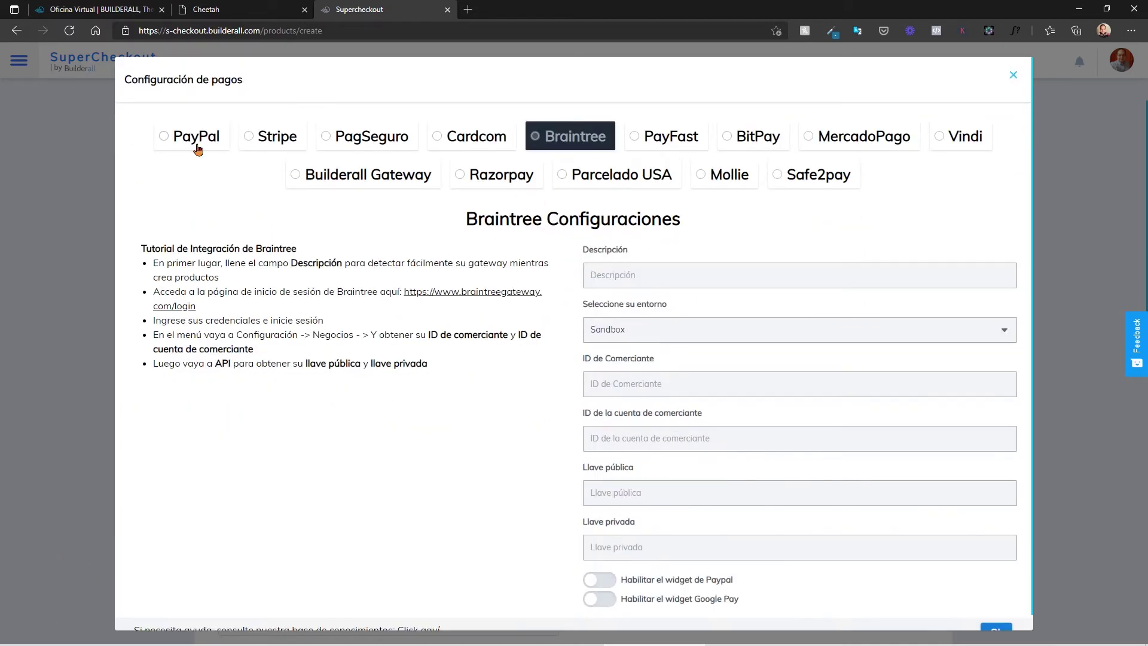
pyautogui.click(197, 149)
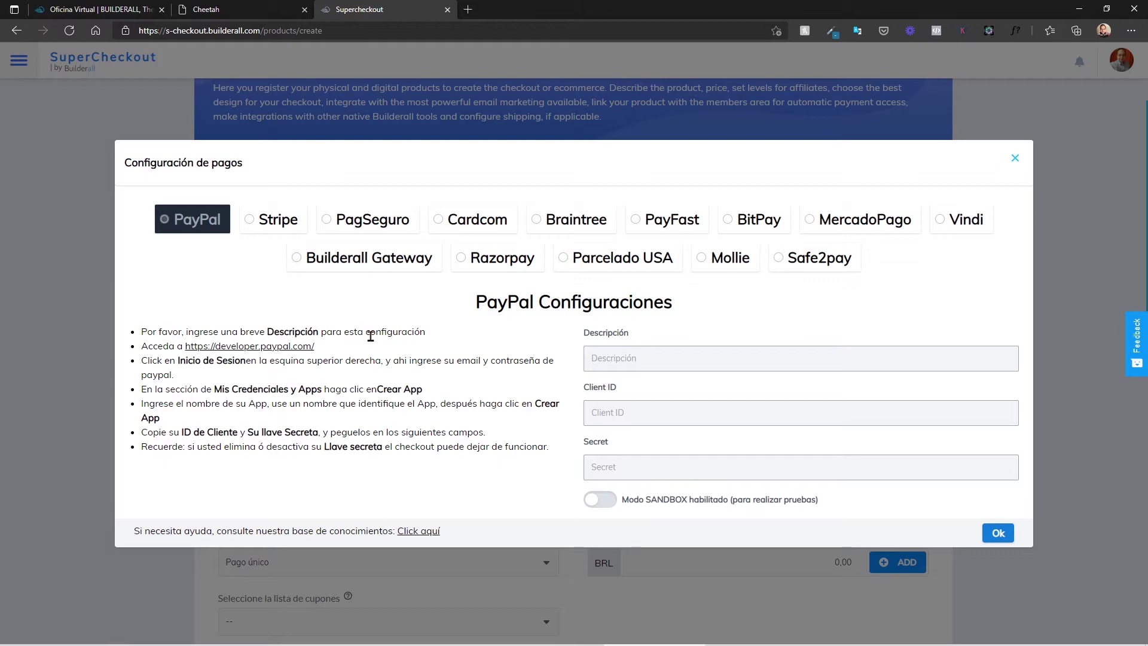
pyautogui.click(1015, 158)
# Step: Select the second PayPal payment method and set the currency to USD United States Dollar
pyautogui.scroll(-3, 449, 239)
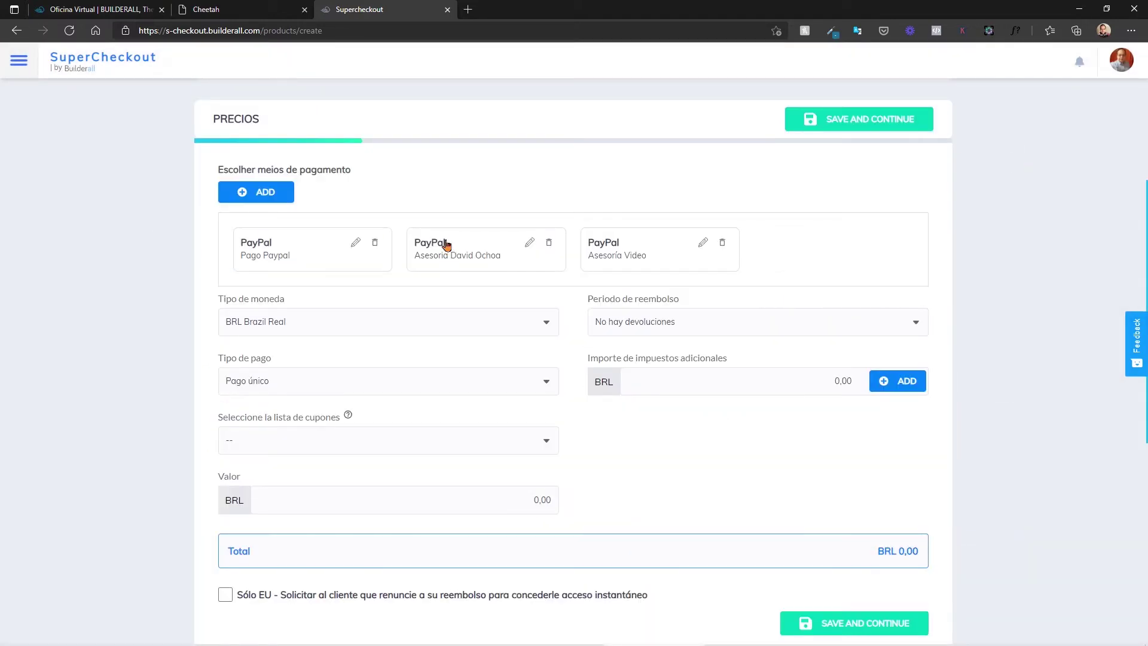
pyautogui.click(446, 243)
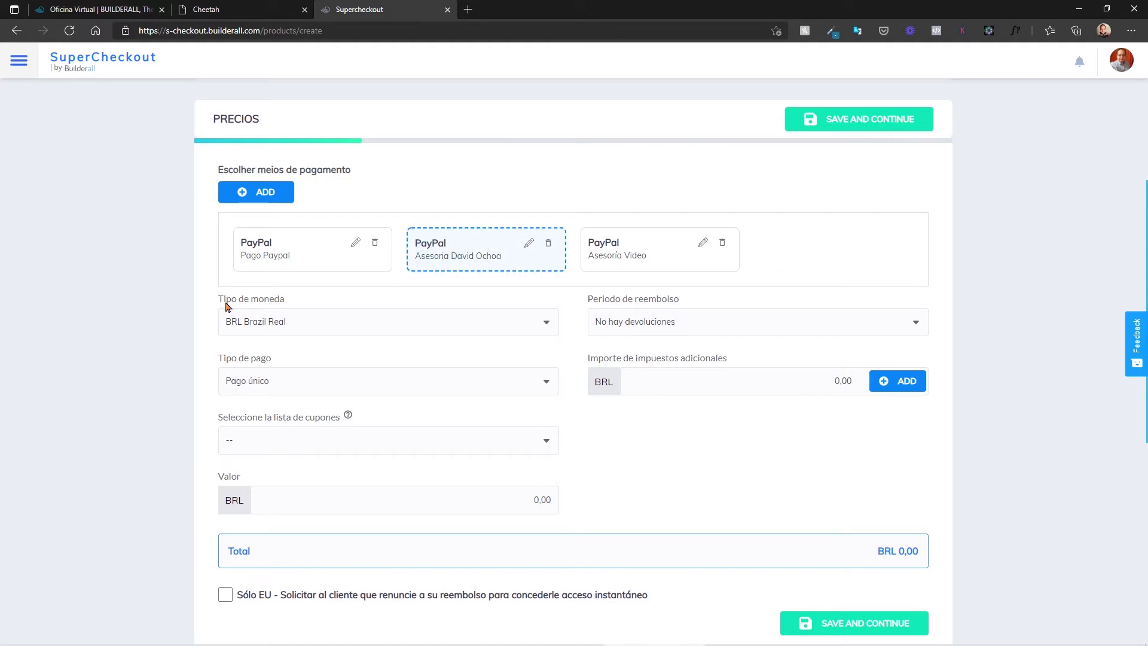
pyautogui.click(300, 321)
pyautogui.scroll(-20, 299, 471)
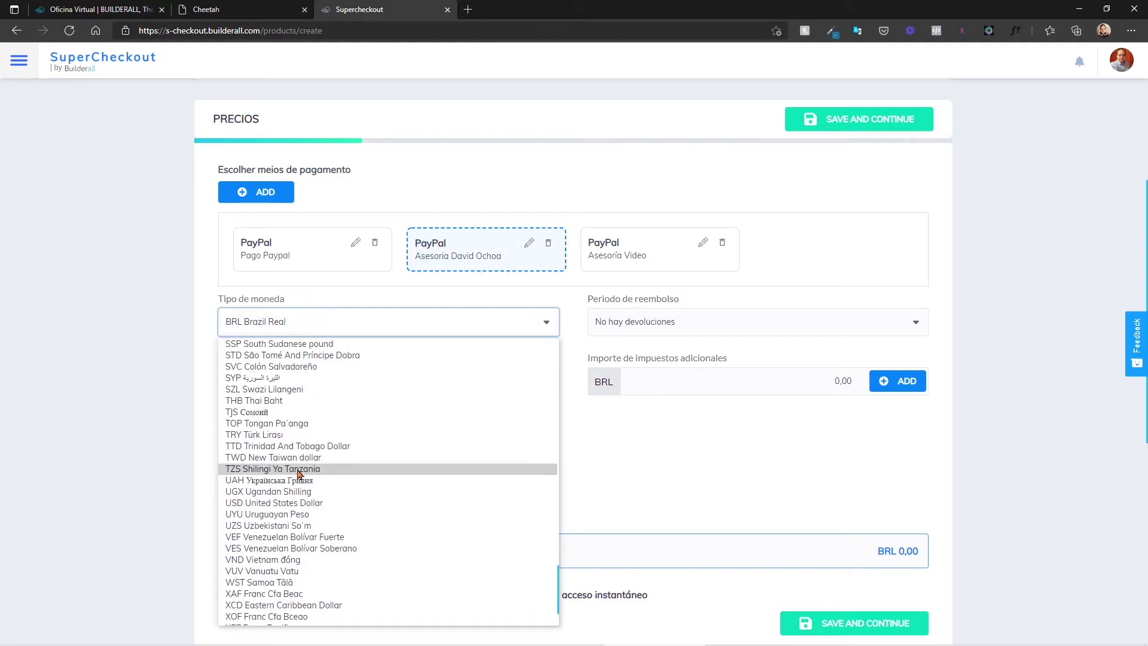
pyautogui.click(296, 504)
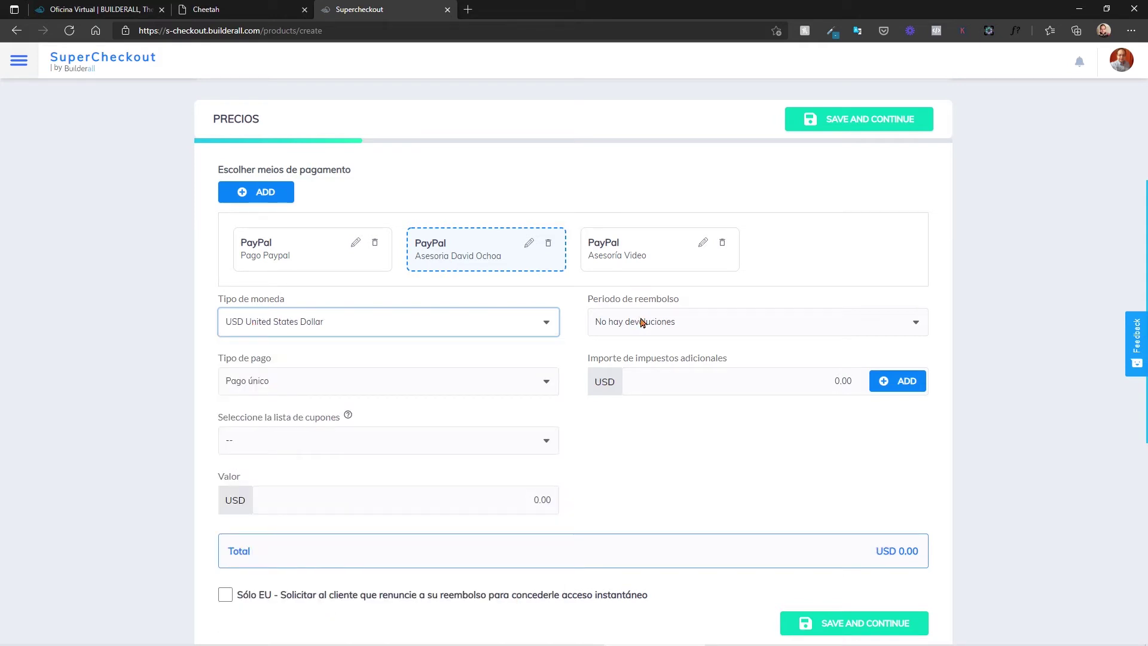
# Step: Keep No hay devoluciones and Pago único, and open the Administrar impuestos tax dialog
pyautogui.click(640, 324)
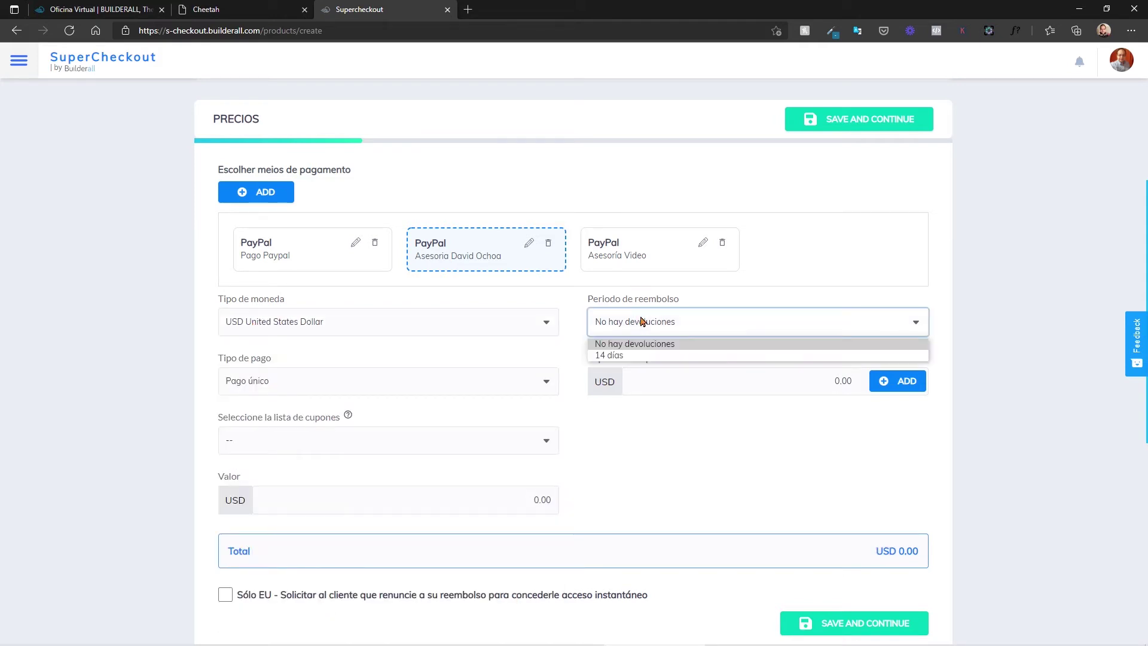
pyautogui.click(600, 343)
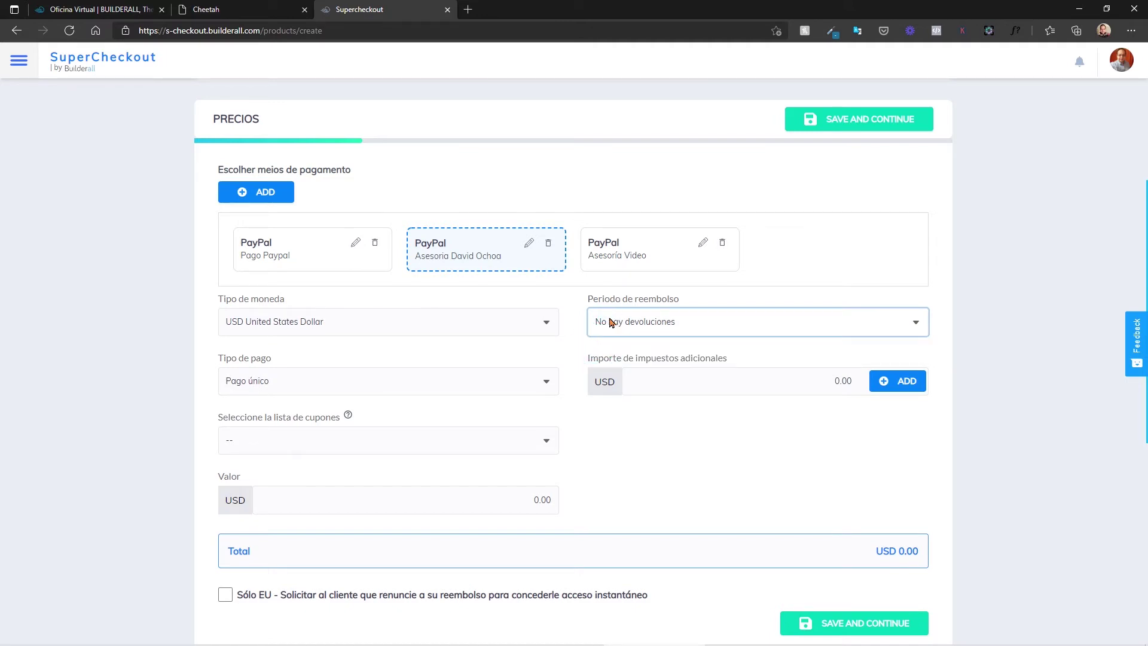
pyautogui.click(285, 392)
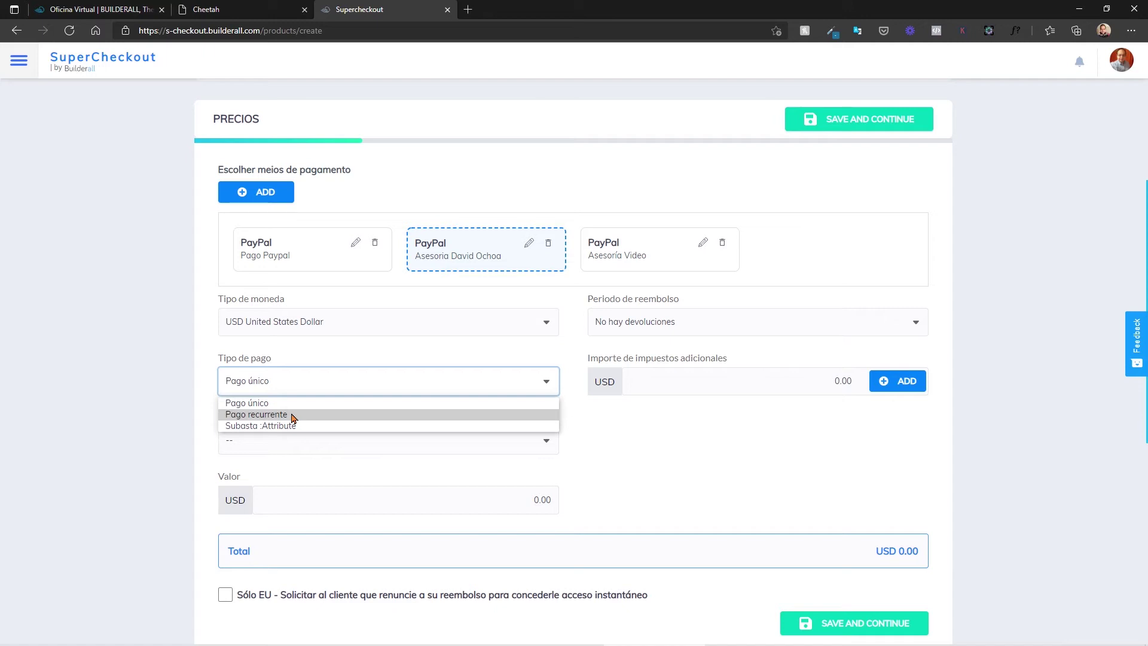
pyautogui.click(286, 406)
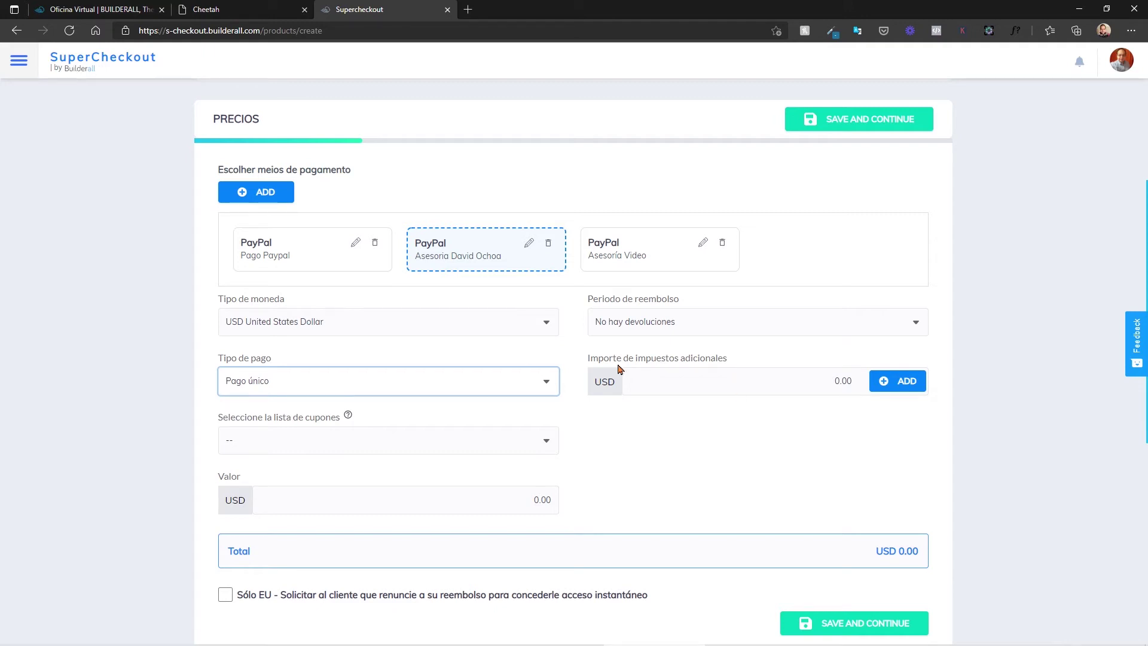
pyautogui.click(888, 384)
# Step: Add a trial tax row as a fixed Constante amount of 20
pyautogui.click(323, 372)
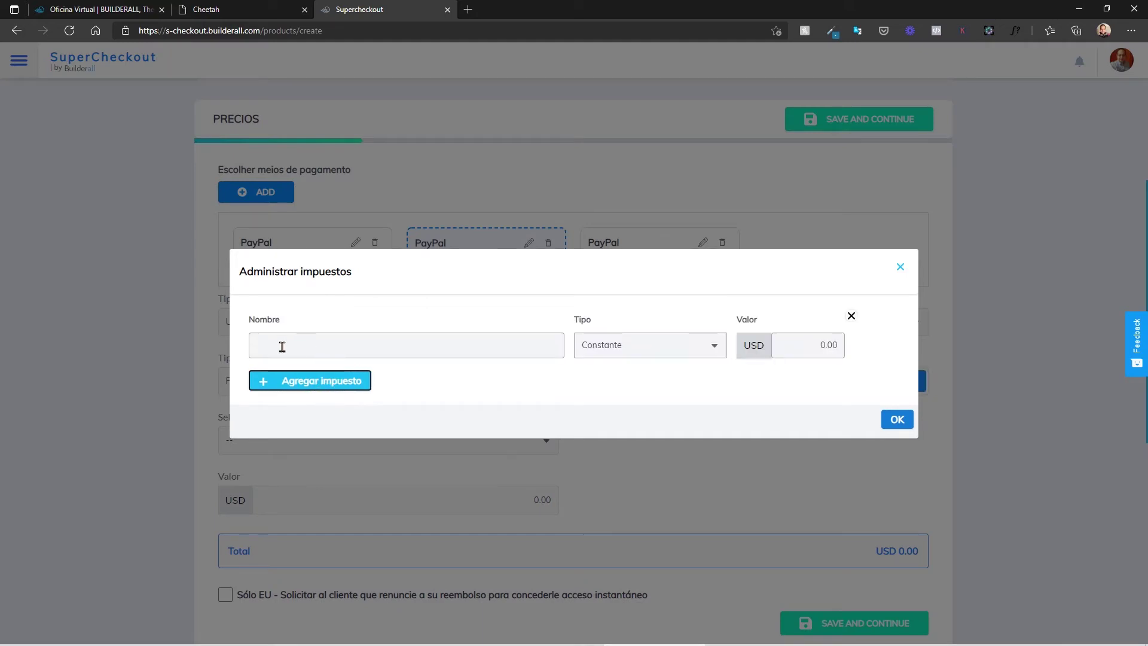
pyautogui.click(671, 345)
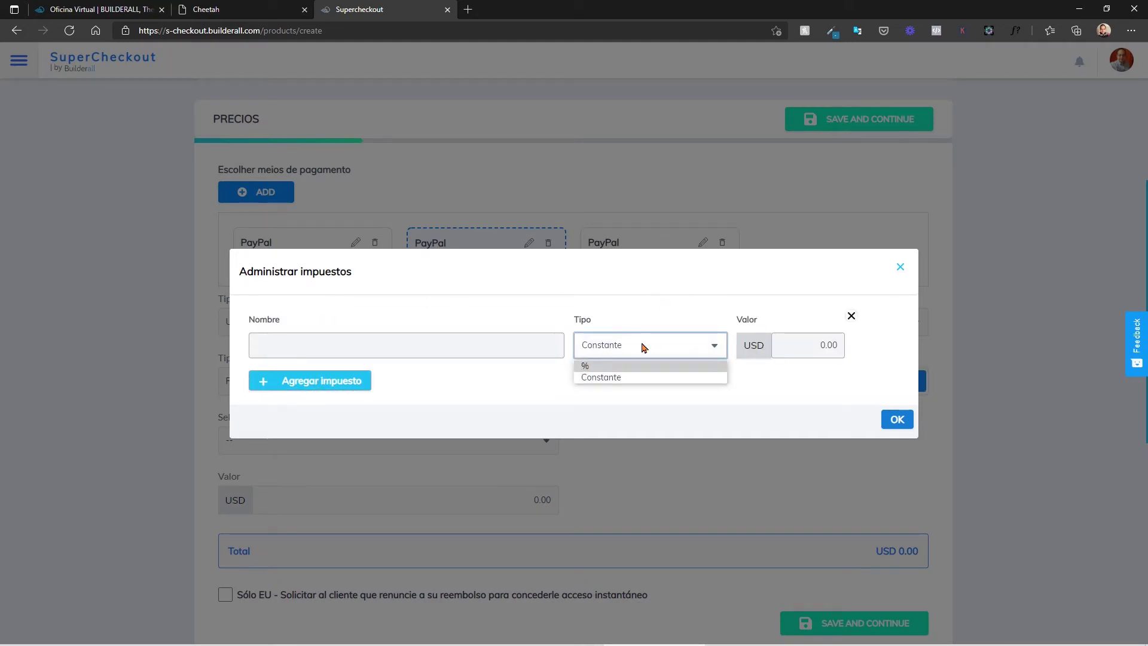
pyautogui.click(599, 366)
pyautogui.click(634, 349)
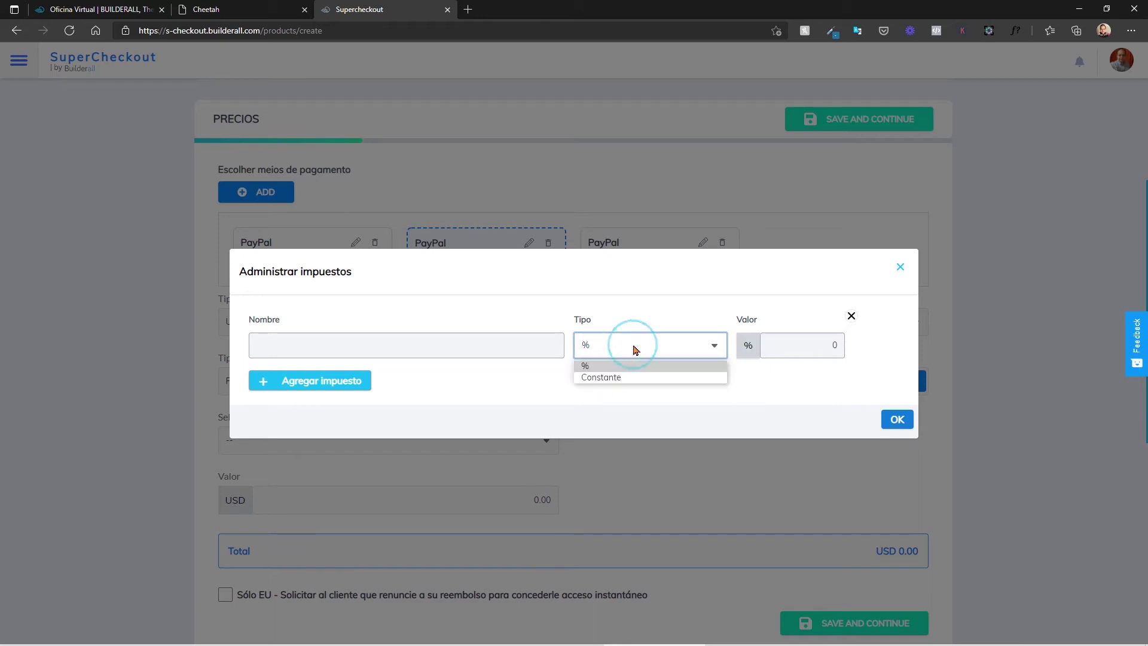
pyautogui.click(598, 379)
pyautogui.click(828, 345)
pyautogui.write('20')
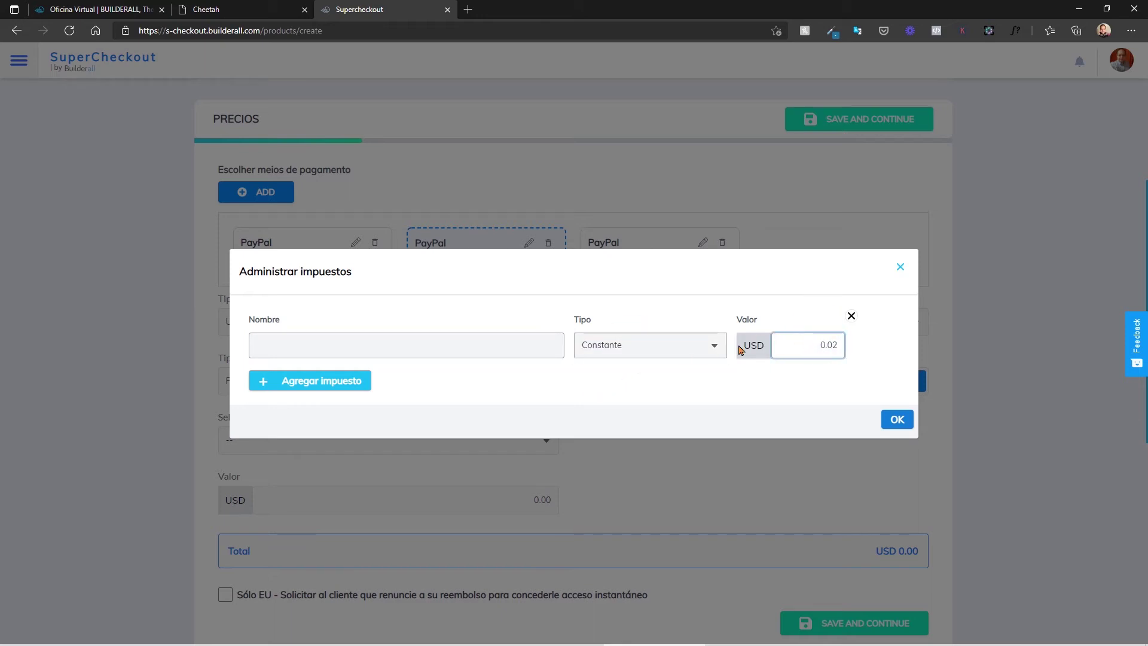
# Step: Delete the tax row and close tax management with no tax, returning to Precios
pyautogui.click(852, 315)
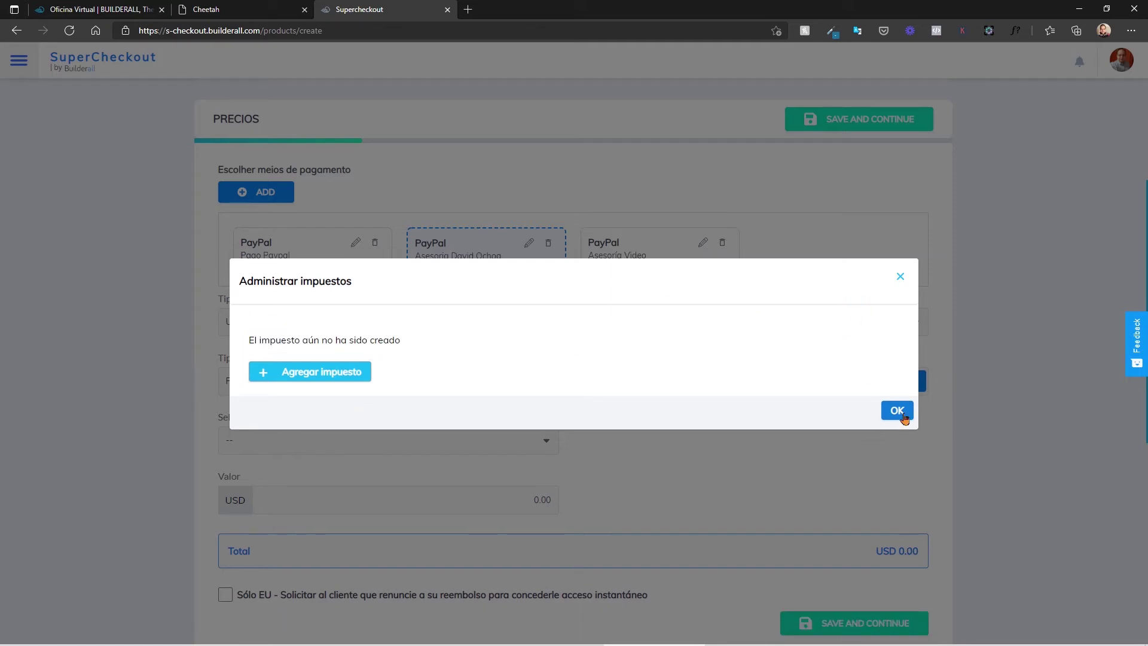
pyautogui.click(897, 410)
pyautogui.scroll(-3, 720, 423)
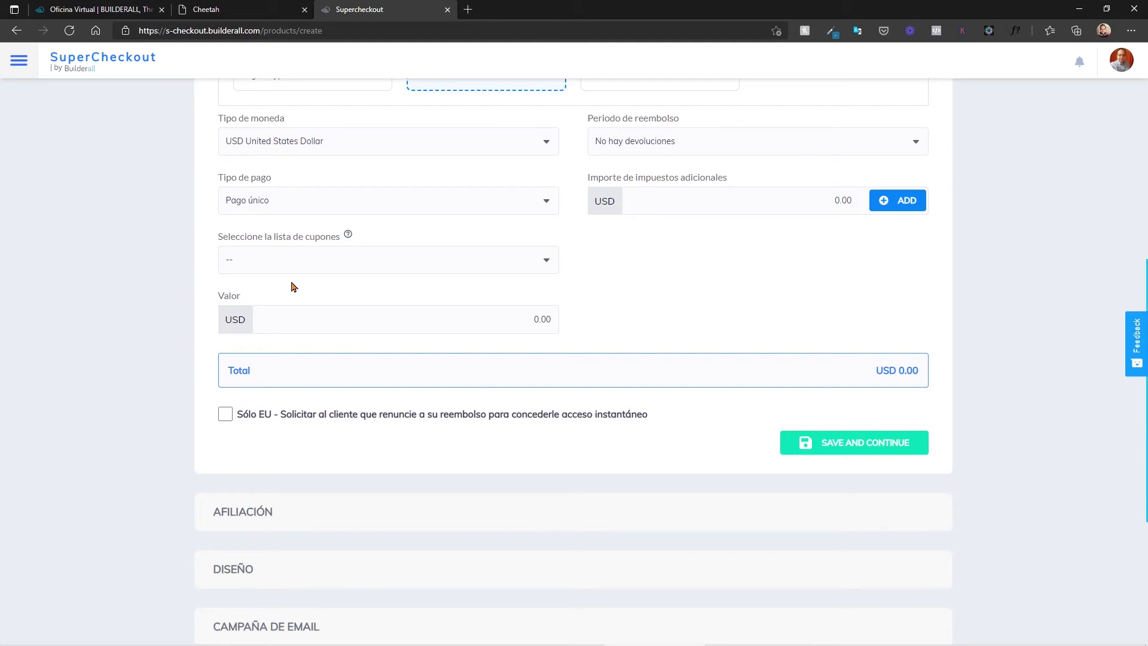
# Step: Leave the coupon list empty, enter a 29.00 Valor, and save the pricing
pyautogui.click(410, 259)
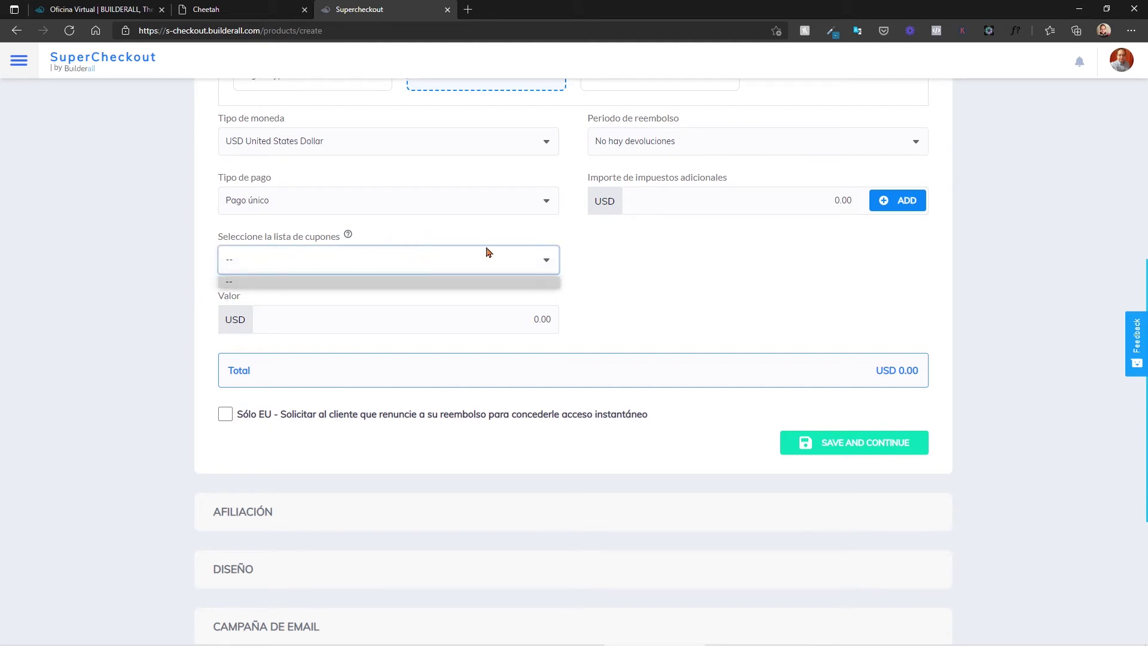
pyautogui.click(694, 247)
pyautogui.click(526, 316)
pyautogui.write('29')
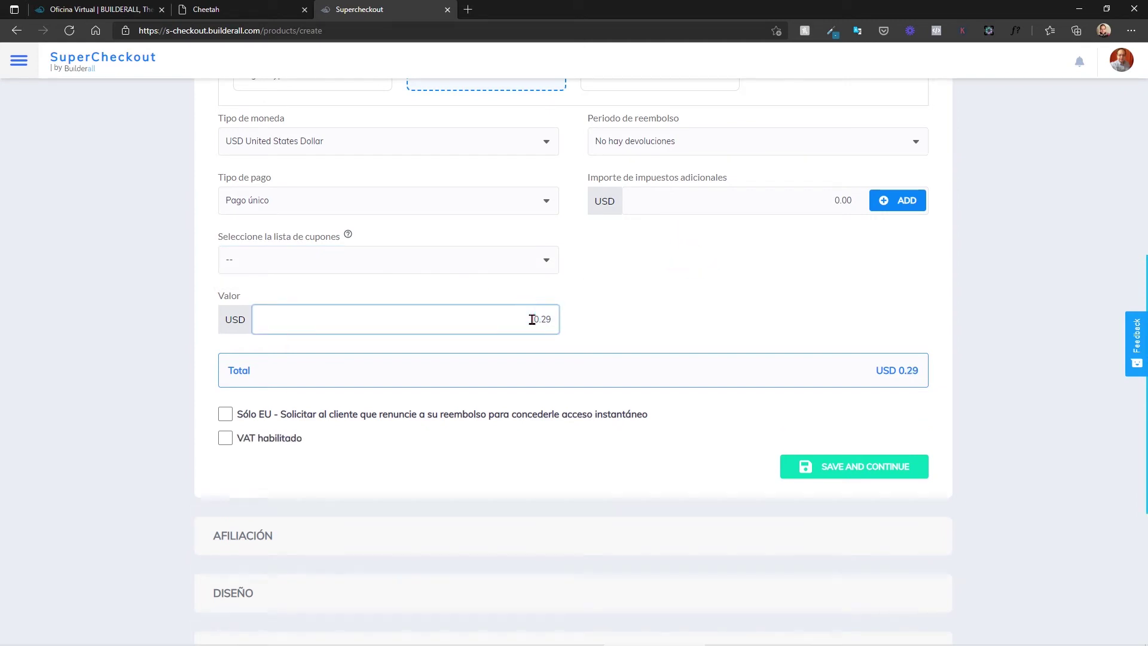
pyautogui.write('.00')
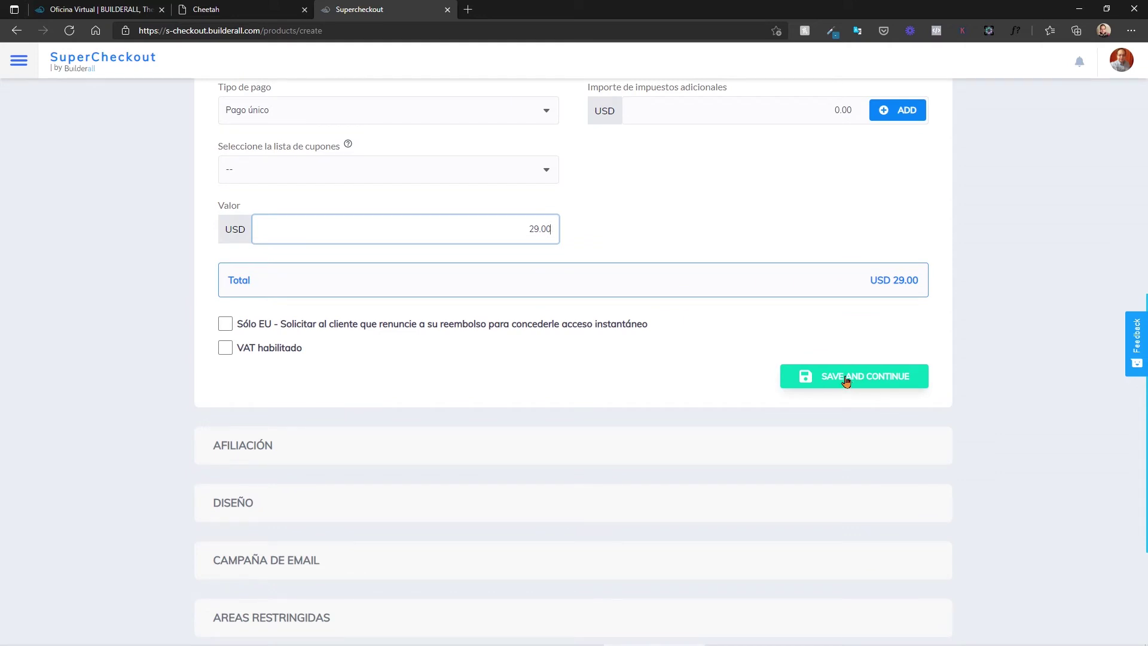
pyautogui.click(845, 377)
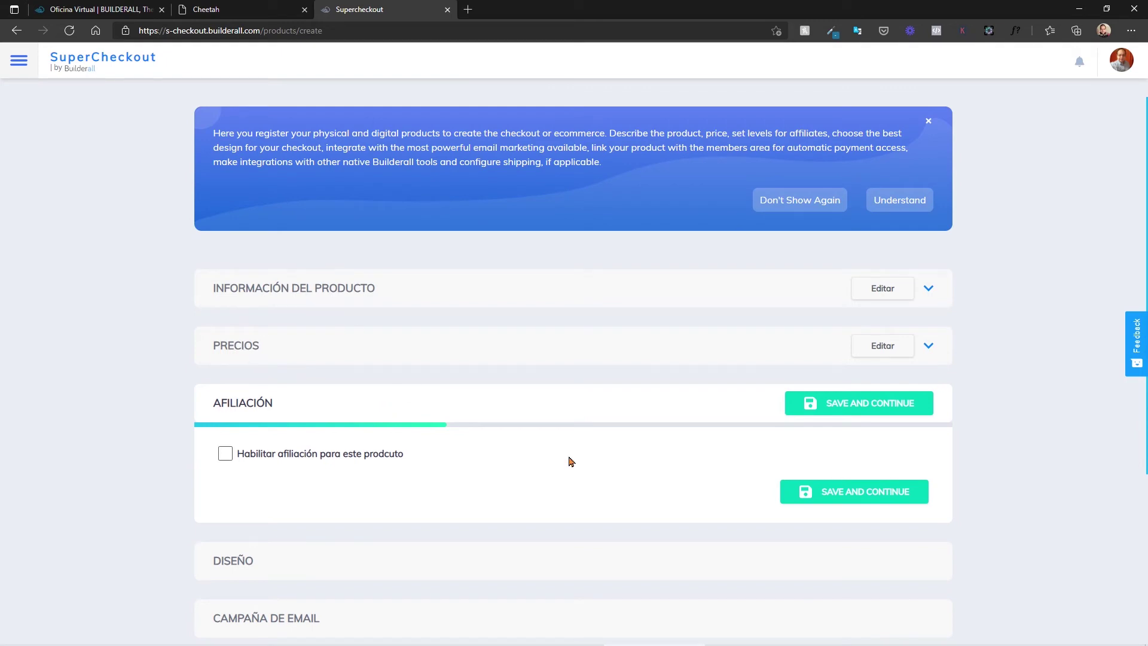
# Step: Enable affiliation, leave the request page unset, and keep approval as Manualmente
pyautogui.click(225, 454)
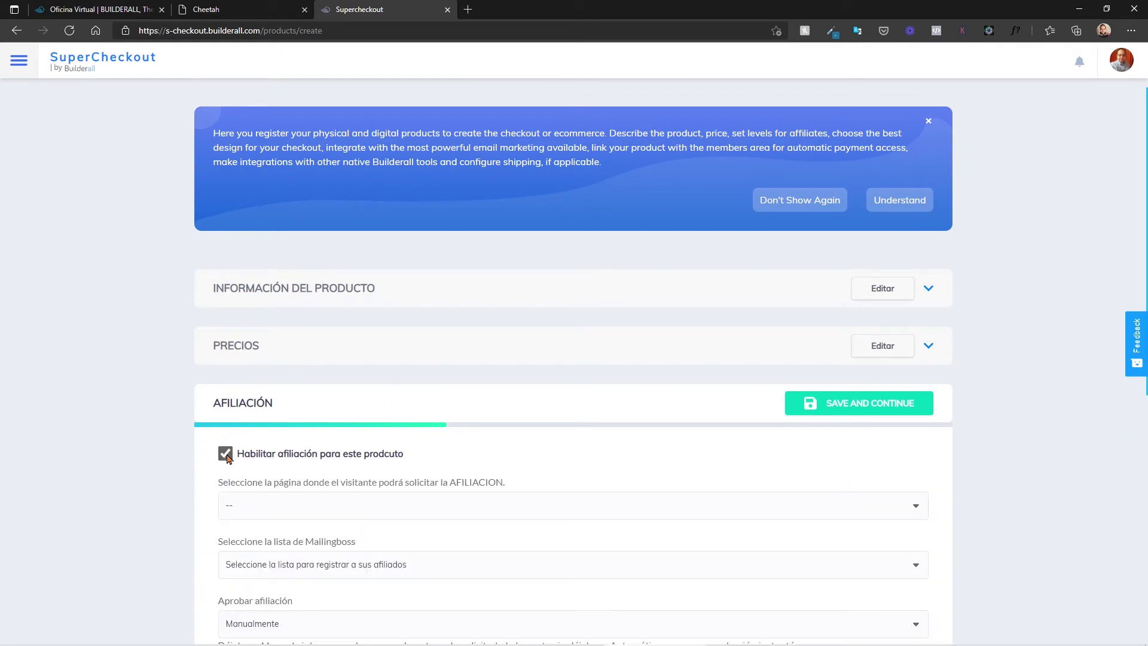
pyautogui.scroll(-2, 295, 420)
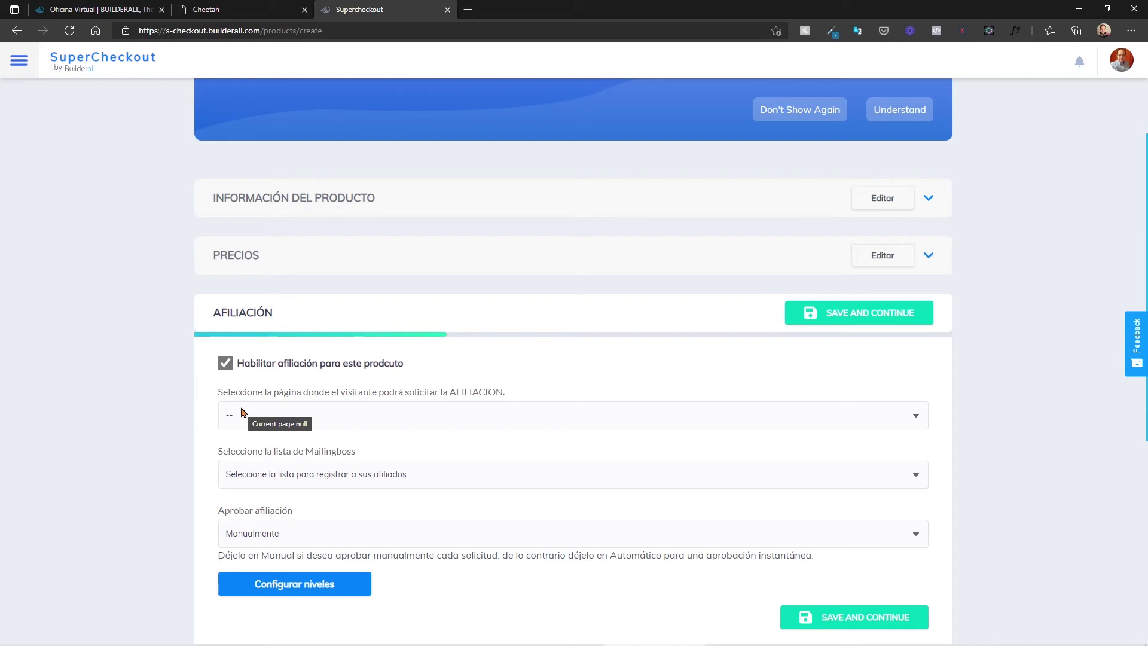
pyautogui.click(524, 415)
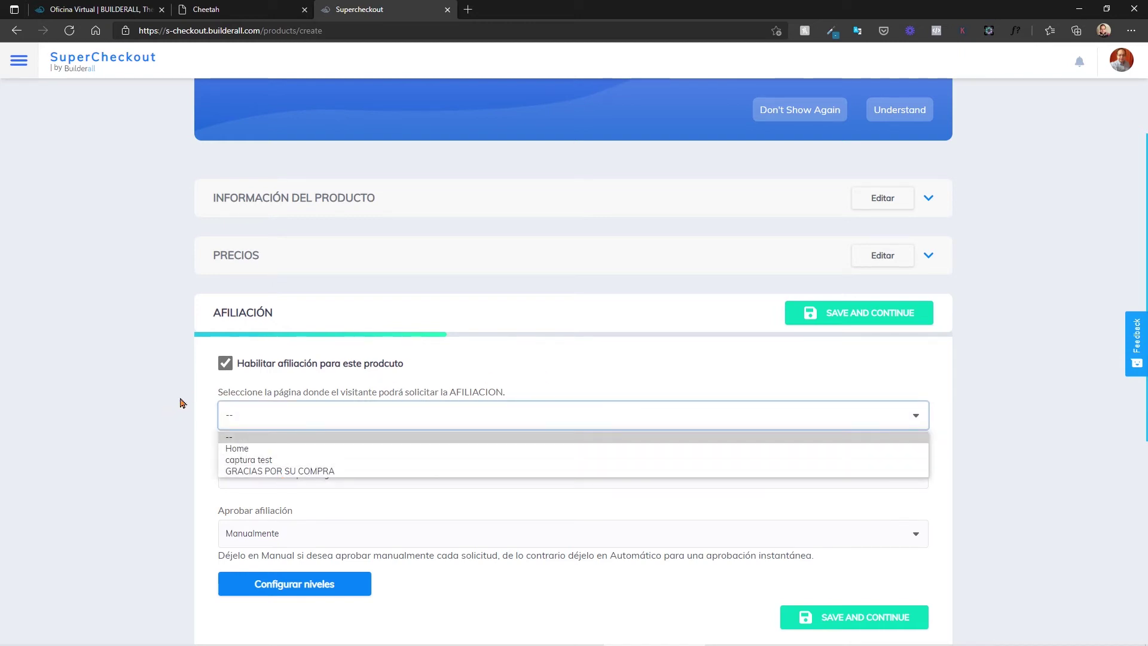
pyautogui.click(203, 404)
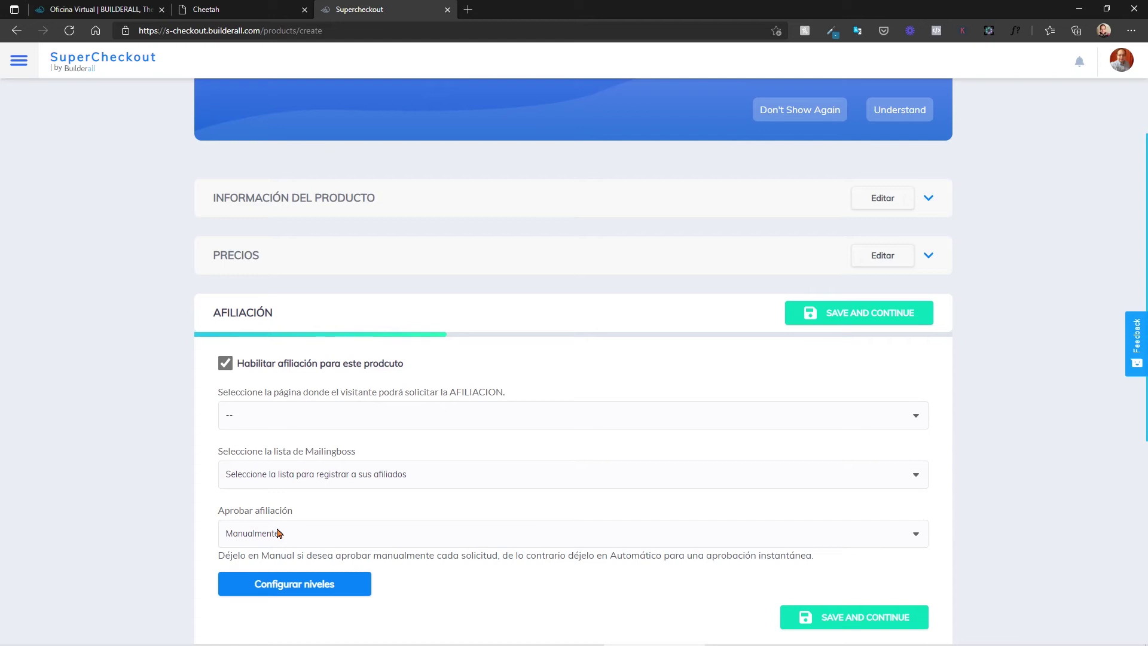
pyautogui.click(279, 533)
pyautogui.click(275, 540)
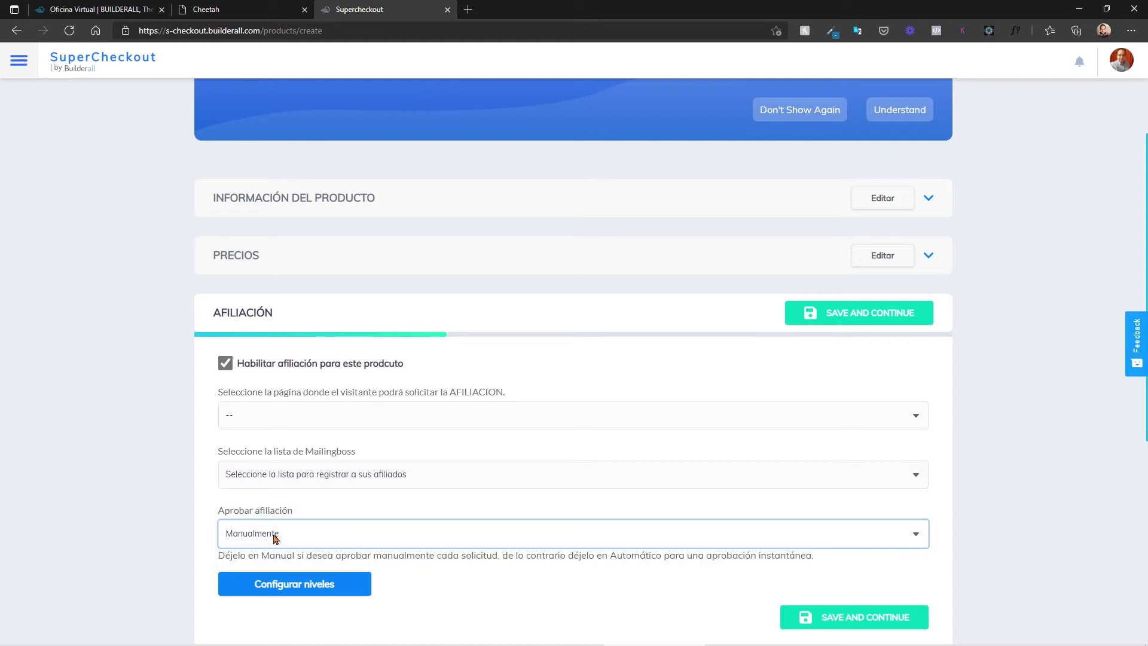
pyautogui.scroll(-3, 242, 522)
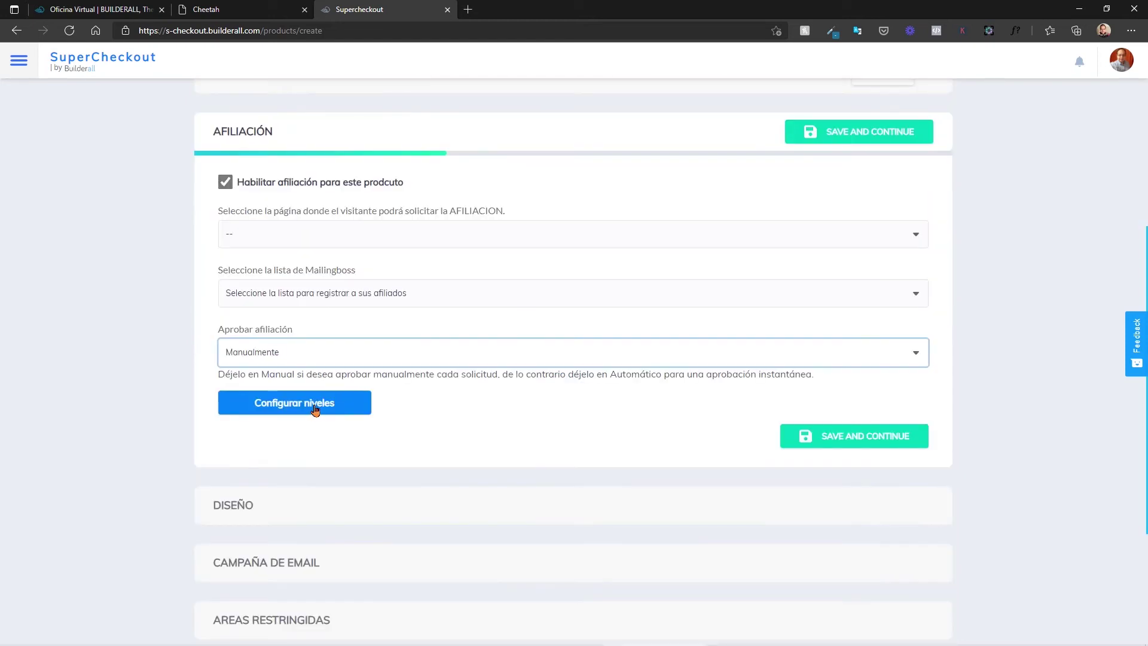
pyautogui.click(314, 404)
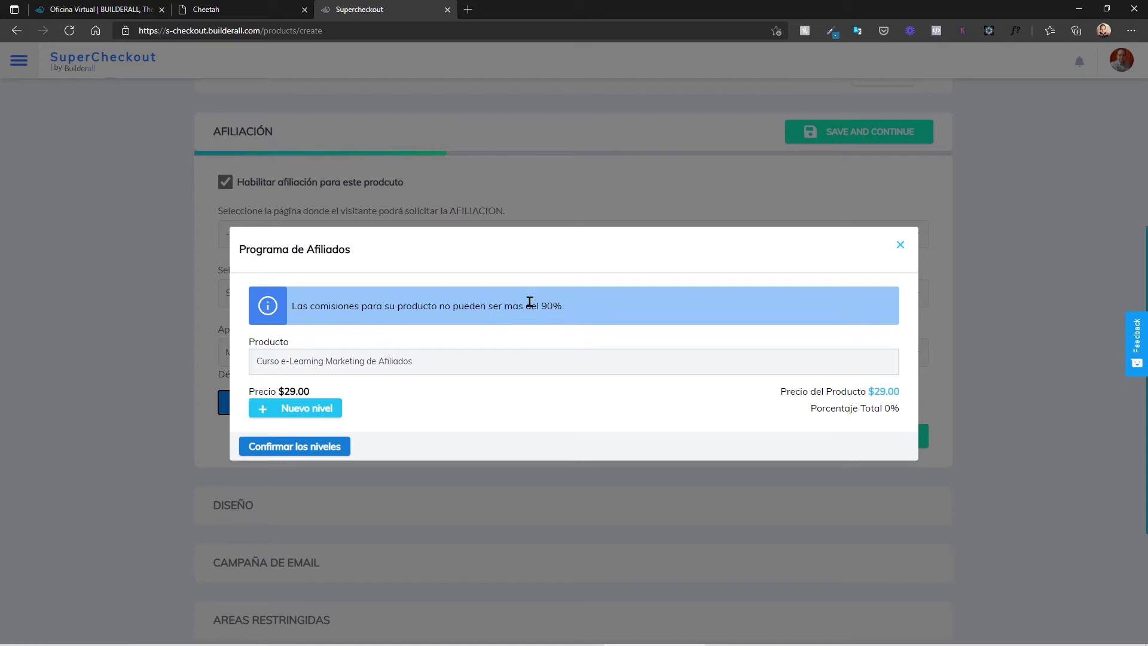
# Step: Add commission Nivel 1 at 50% and a second Nivel 2
pyautogui.click(304, 412)
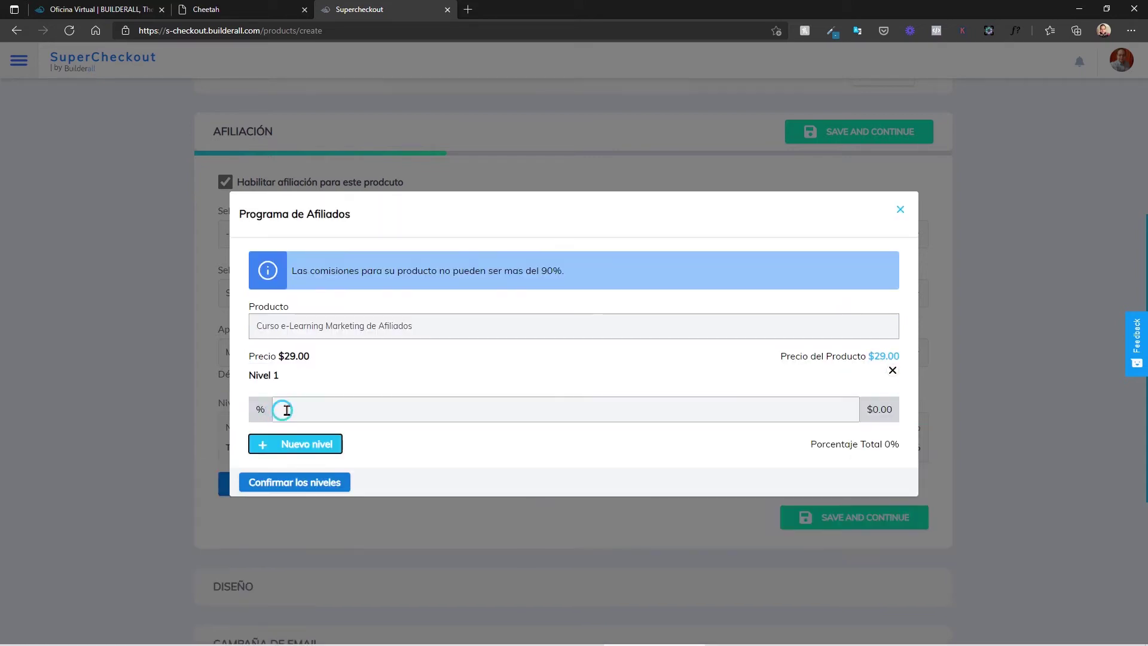
pyautogui.click(397, 413)
pyautogui.write('50')
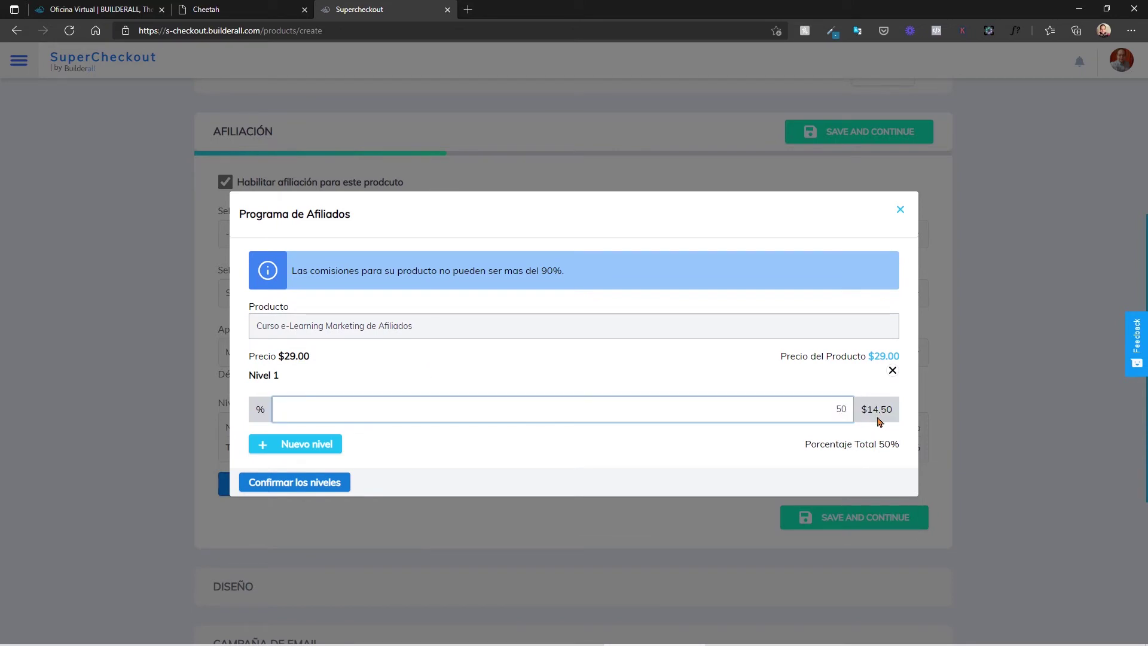
pyautogui.click(269, 446)
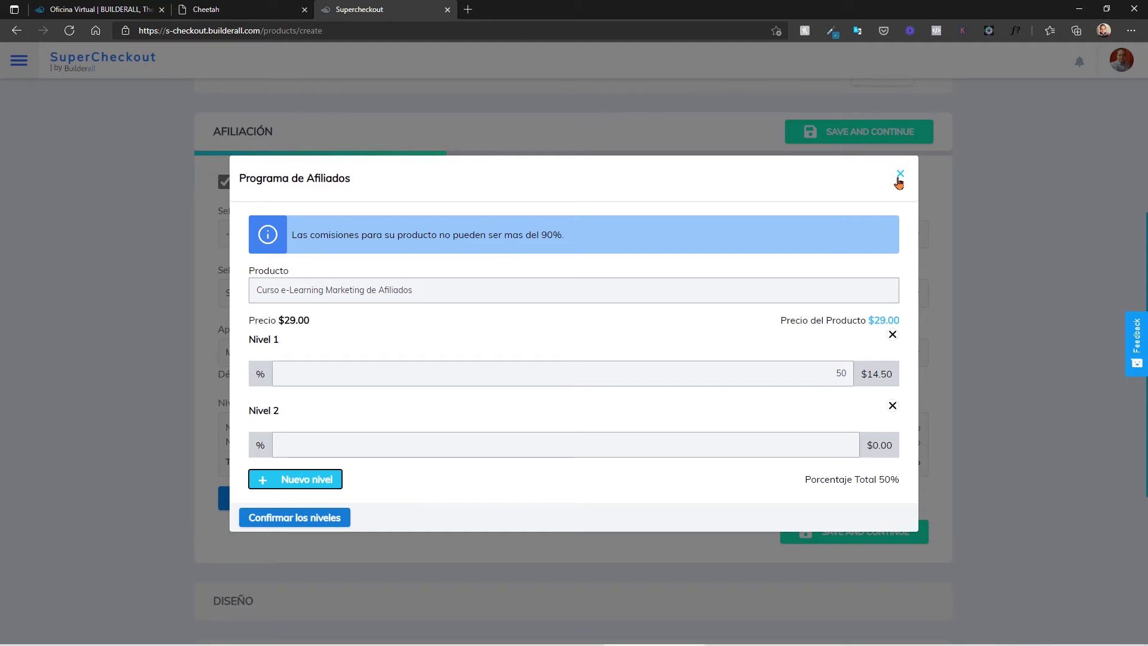
# Step: Discard the commission levels, disable affiliation, and save the affiliation step
pyautogui.click(900, 174)
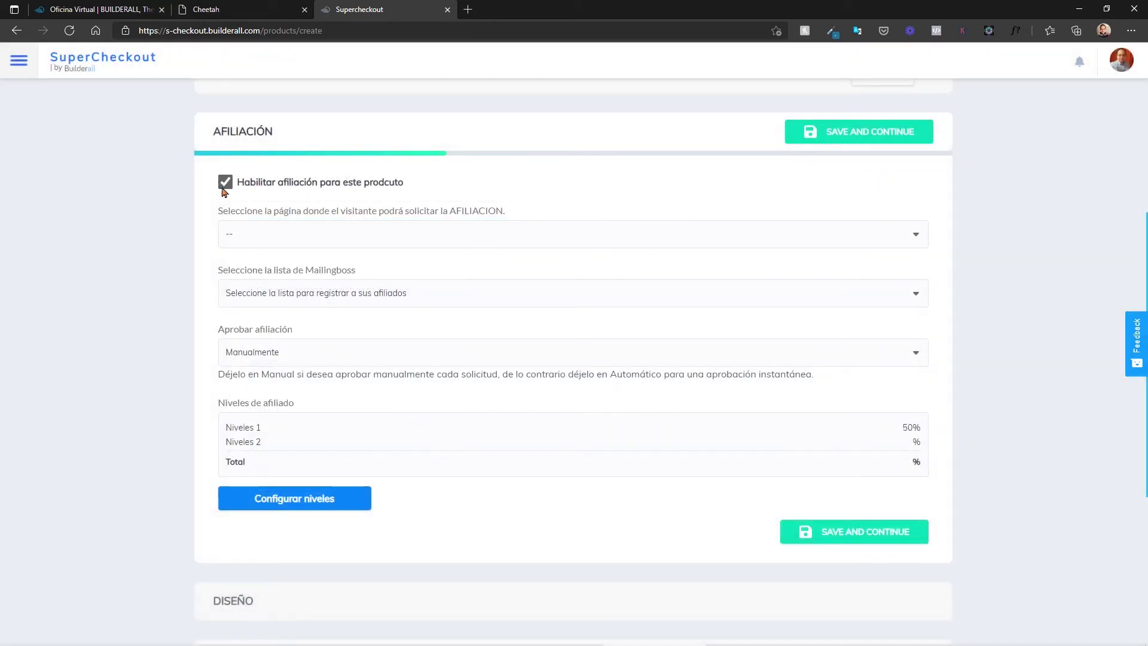
pyautogui.click(226, 184)
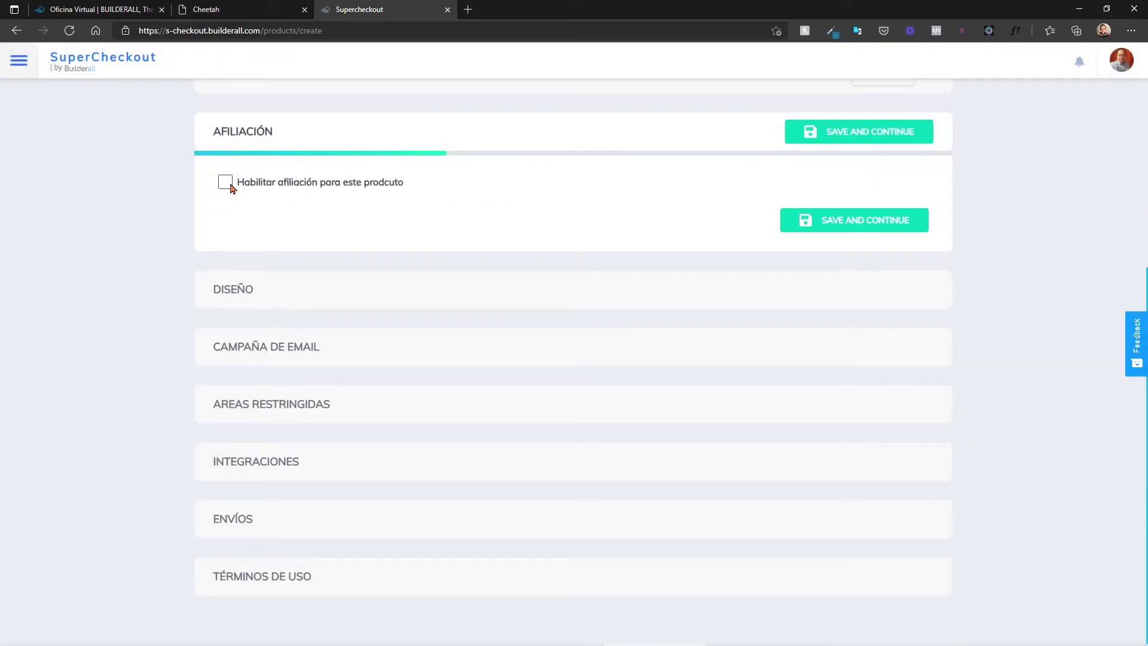
pyautogui.click(807, 222)
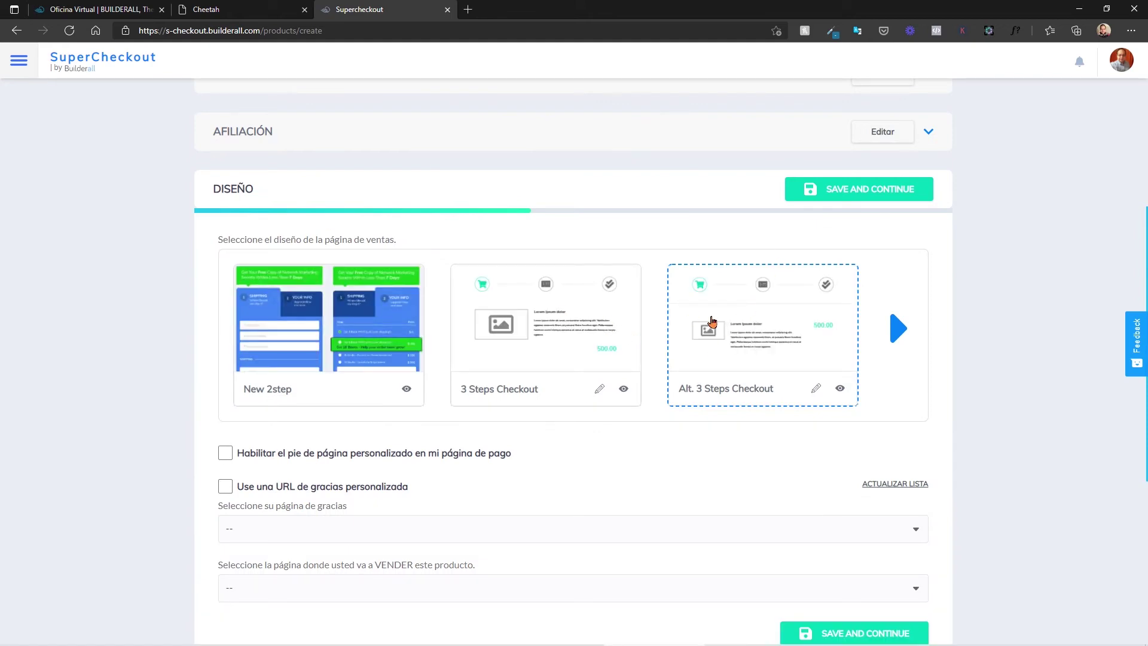
# Step: Preview New 2step, 3 Steps Checkout and Alt. 3 Steps Checkout, then select Alt. 3 Steps Checkout
pyautogui.click(264, 318)
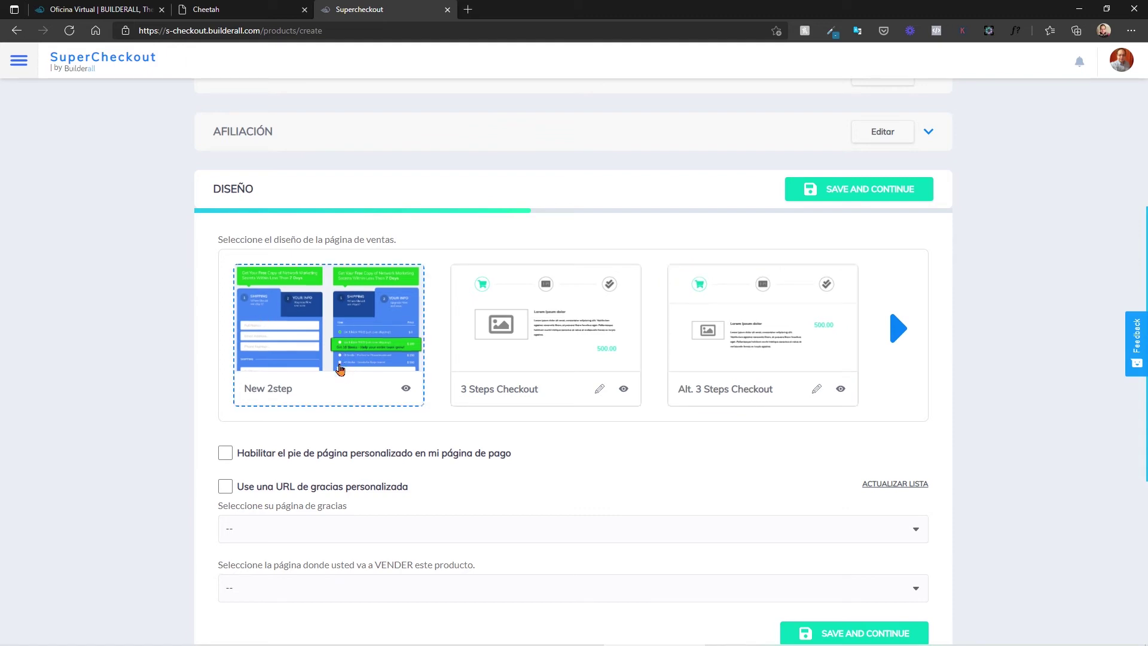
pyautogui.click(406, 388)
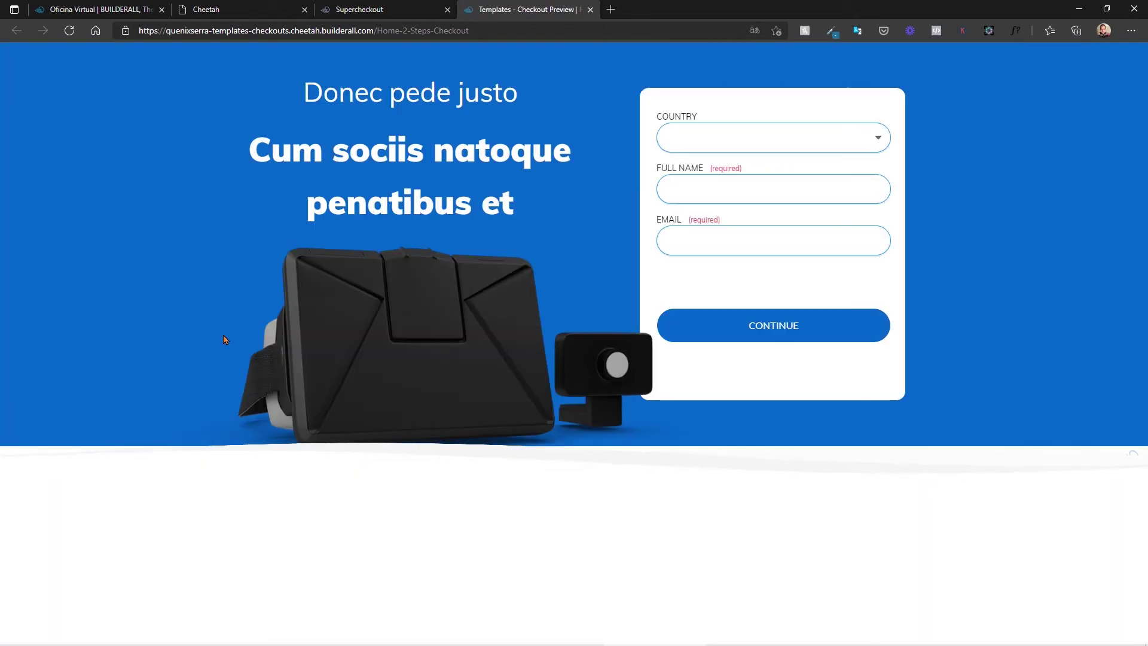
pyautogui.click(367, 7)
pyautogui.click(625, 390)
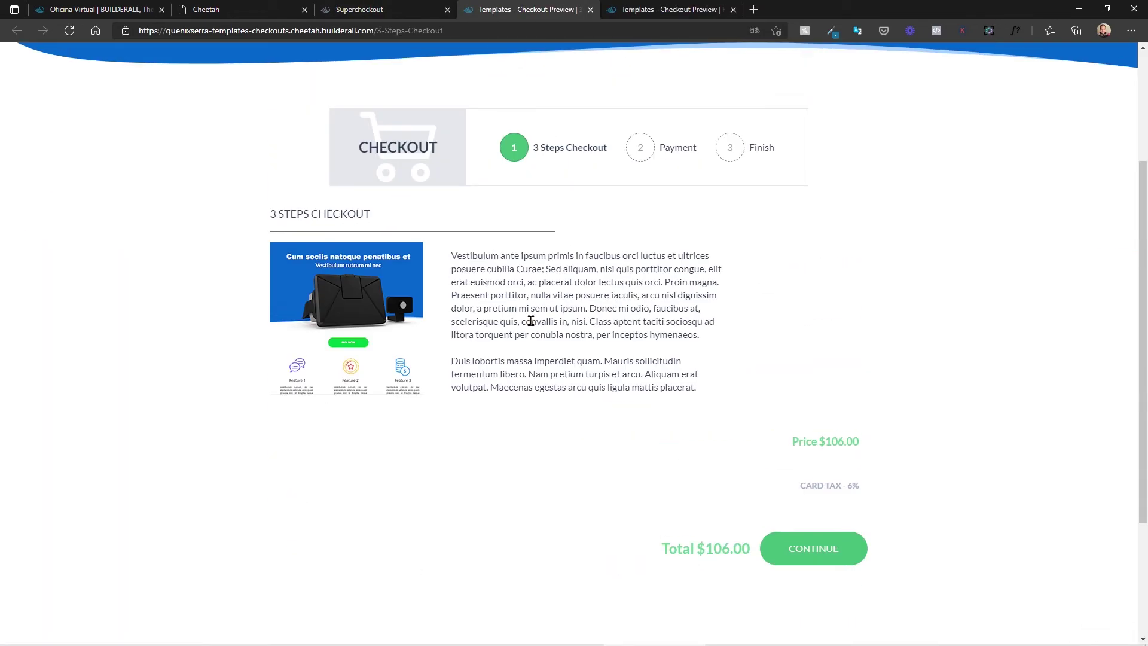
pyautogui.click(367, 8)
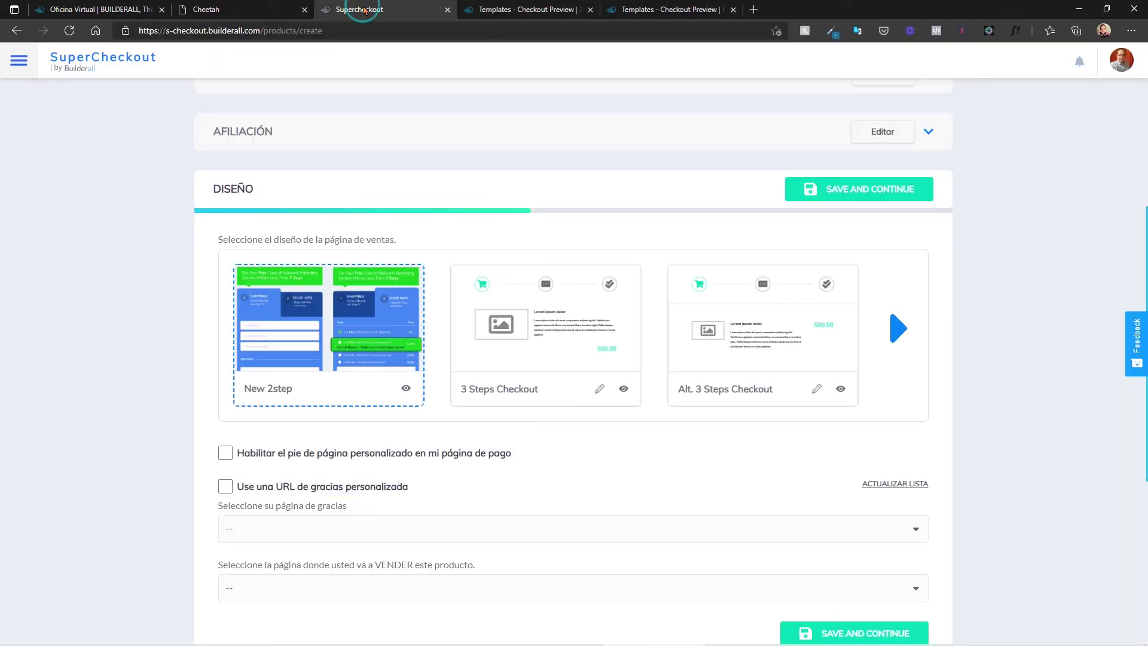
pyautogui.click(843, 390)
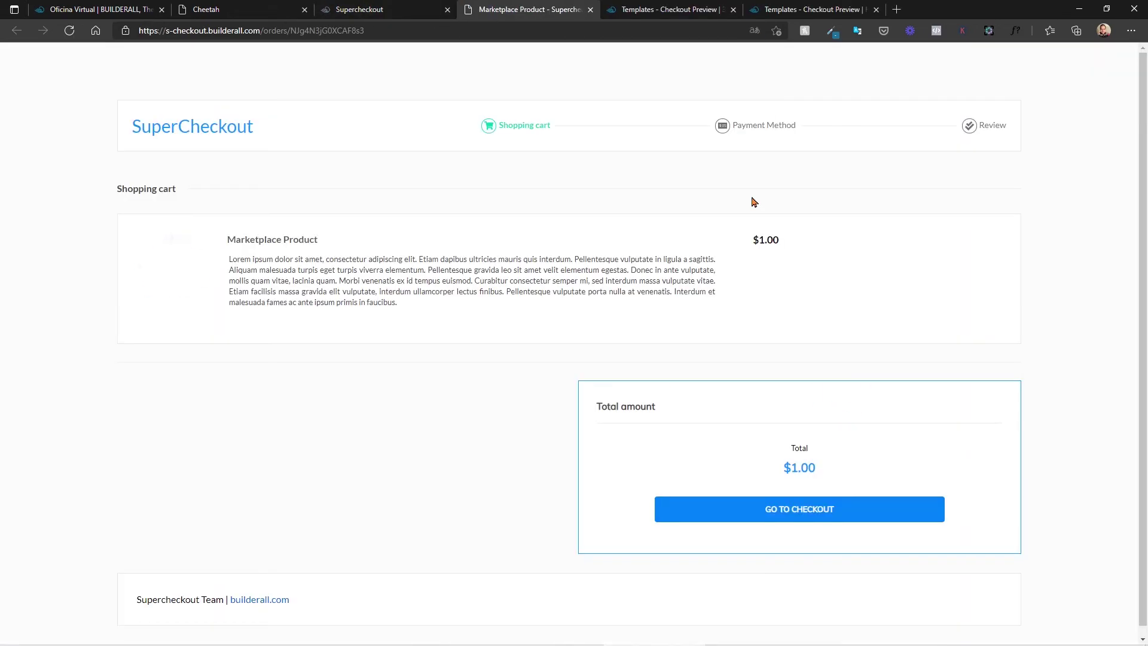
pyautogui.click(367, 8)
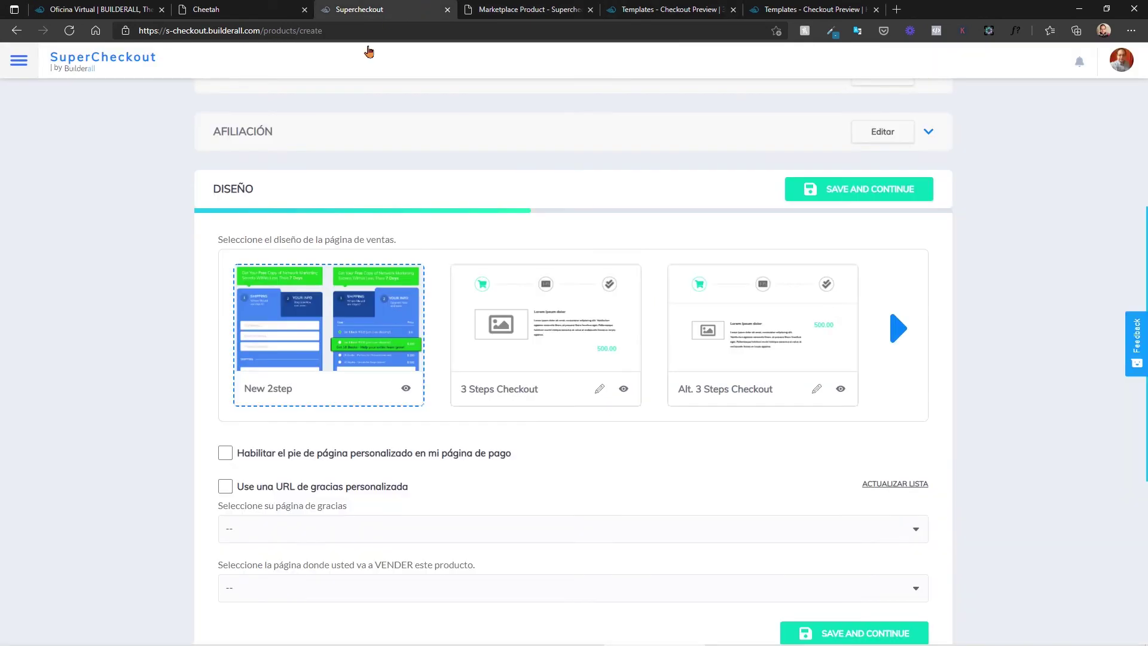
pyautogui.click(717, 334)
pyautogui.scroll(-3, 744, 375)
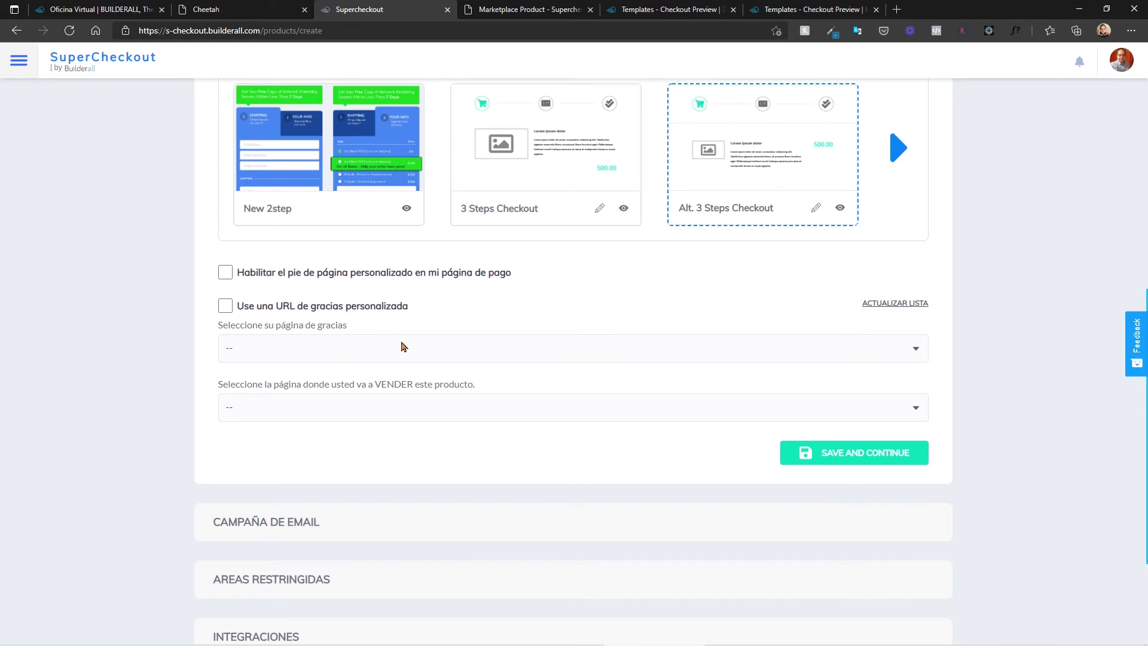
# Step: Pick GRACIAS POR SU COMPRA as thank-you page and open it live via Ir al sitio web
pyautogui.click(401, 347)
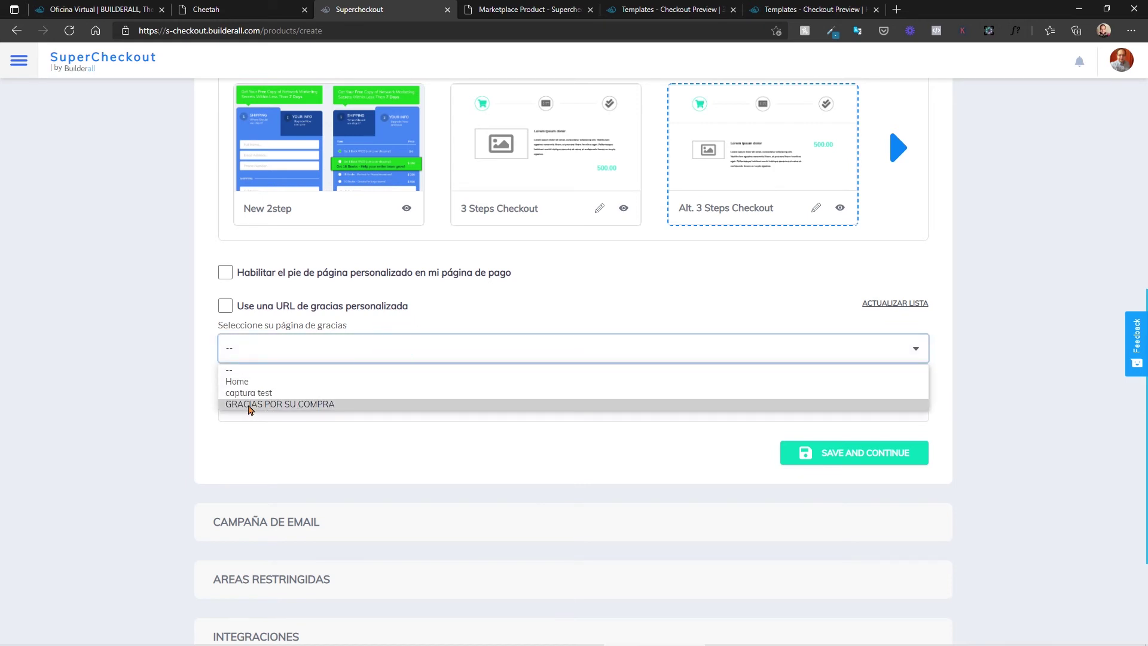
pyautogui.click(248, 406)
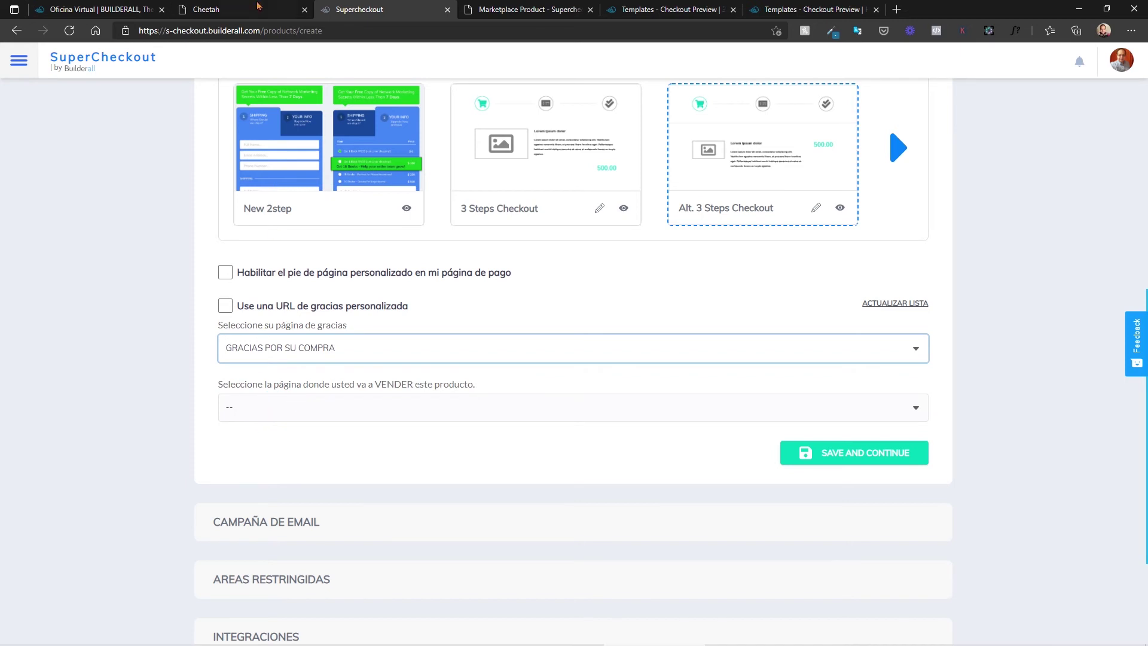
pyautogui.click(207, 9)
pyautogui.scroll(4, 312, 171)
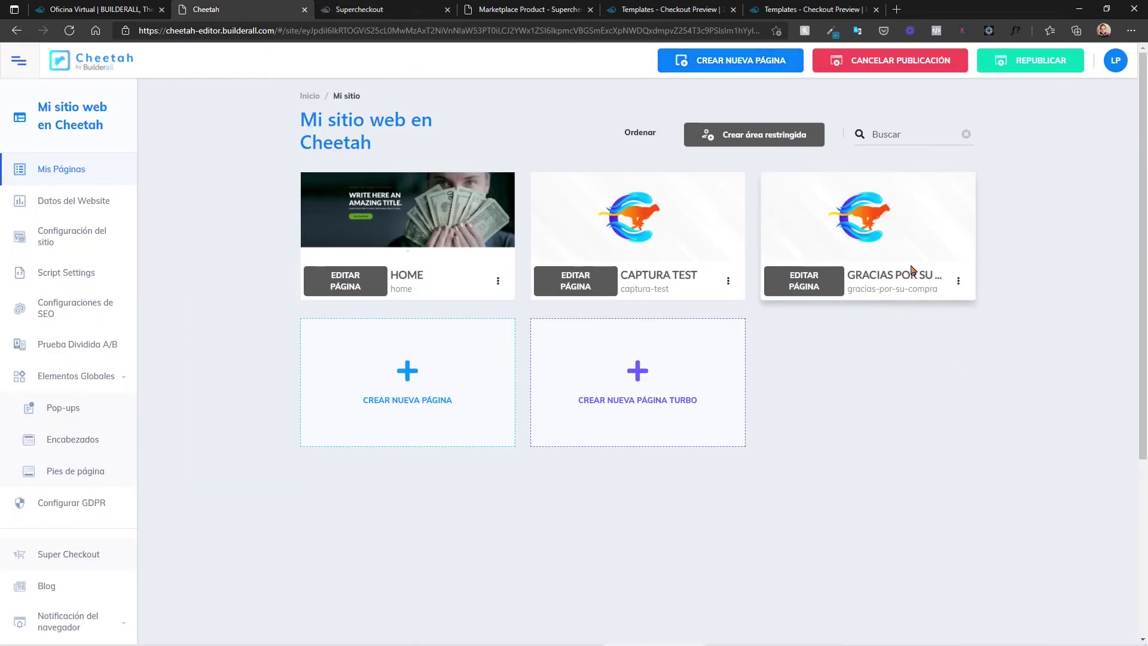
pyautogui.click(958, 281)
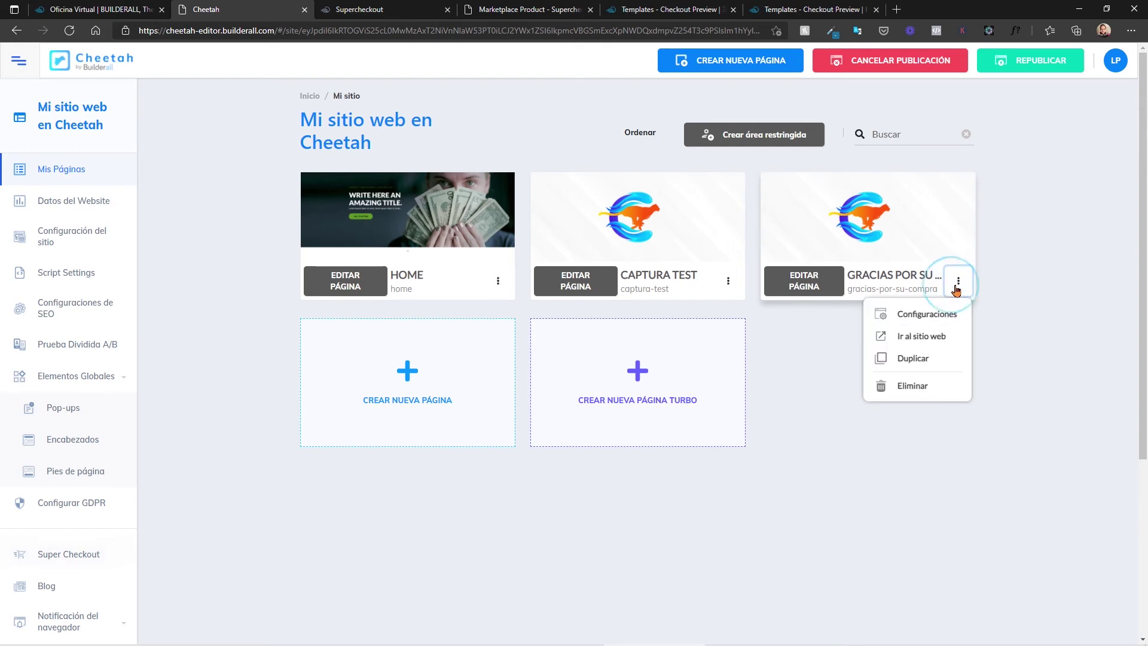
pyautogui.click(935, 338)
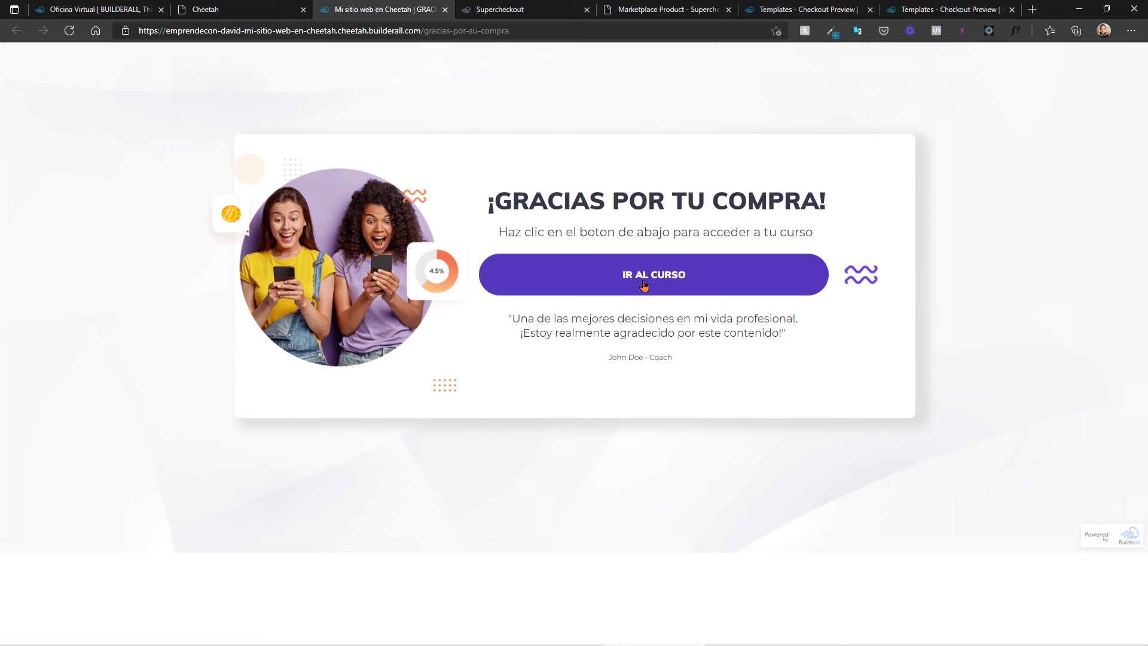
pyautogui.click(540, 7)
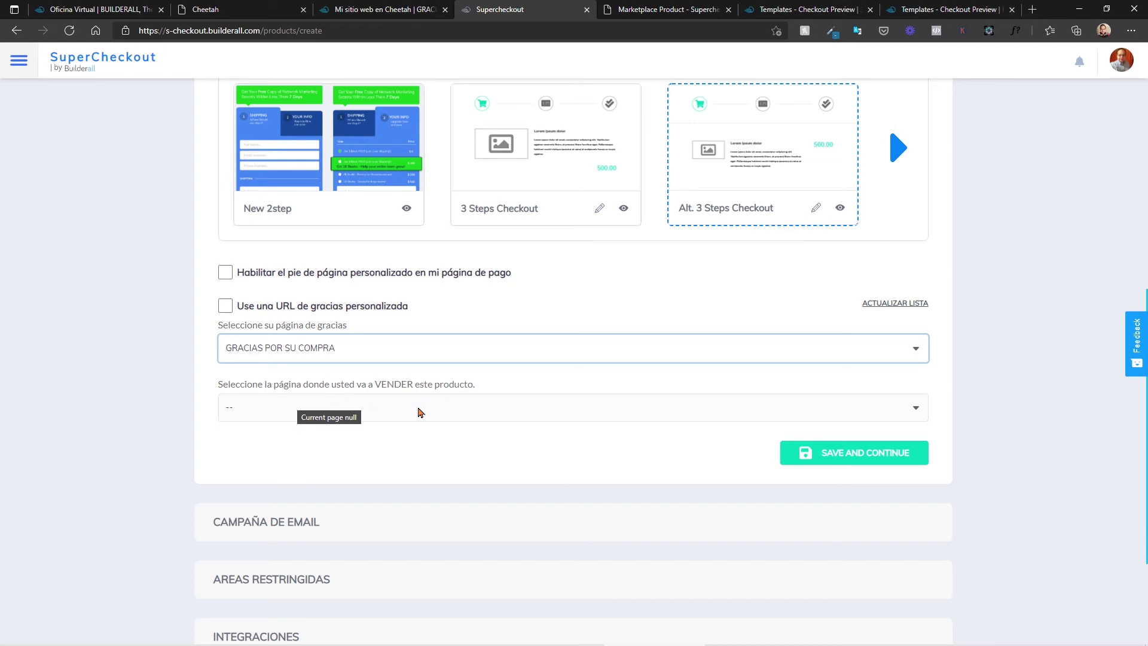
# Step: Choose Home in the VENDER dropdown, then browse the live HOME page from Cheetah
pyautogui.click(417, 407)
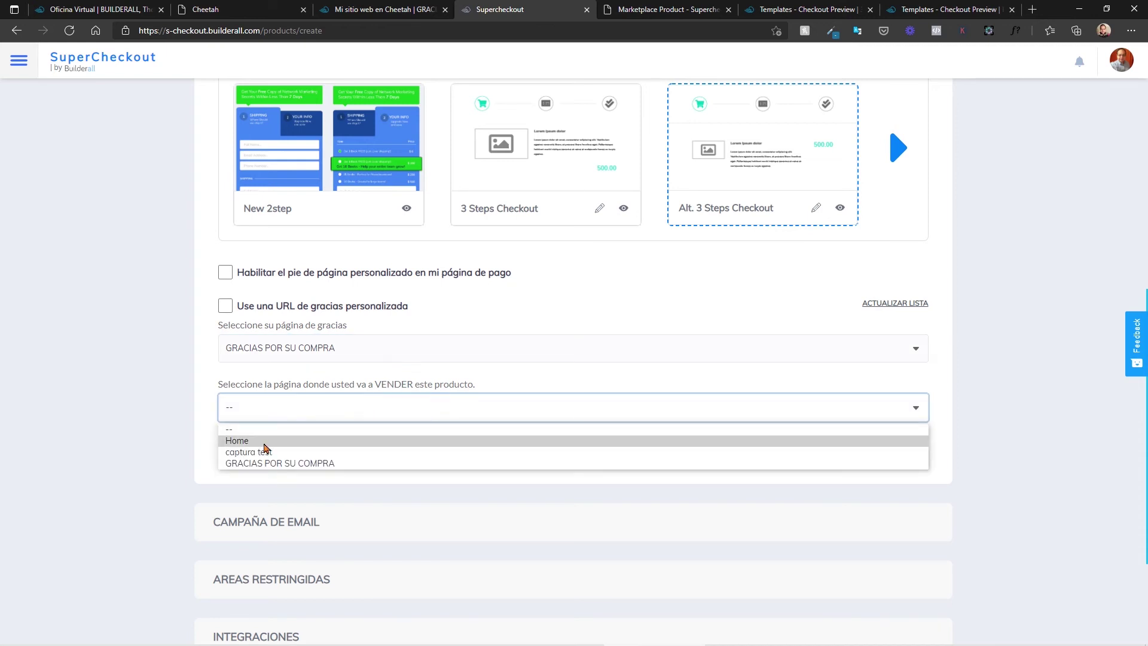
pyautogui.click(252, 444)
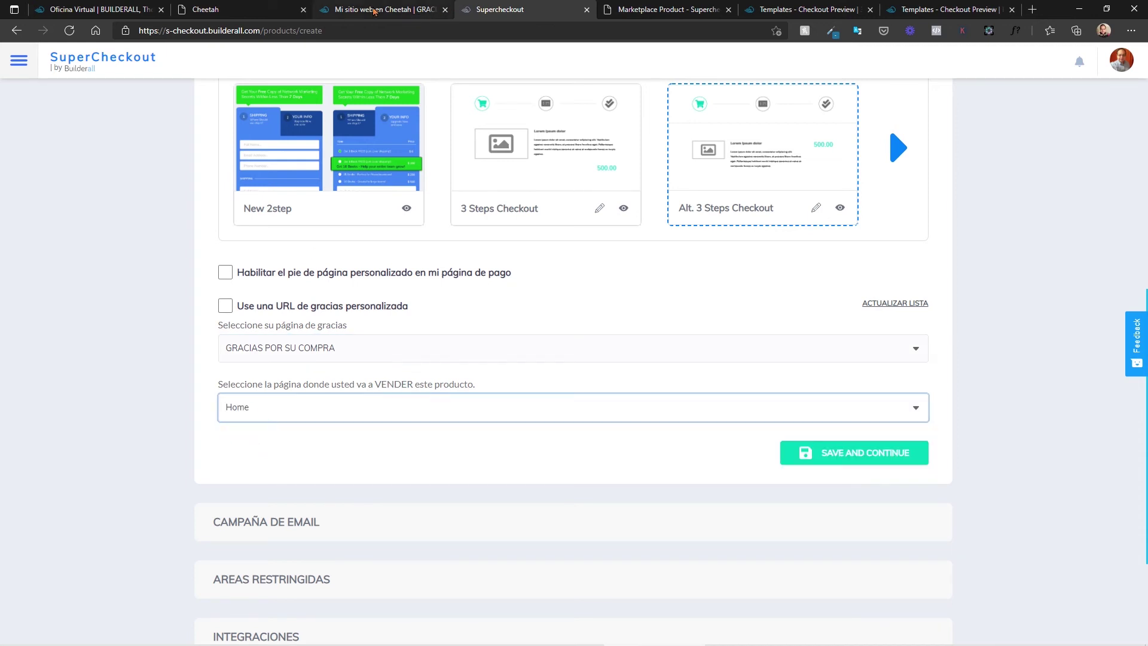
pyautogui.click(375, 9)
pyautogui.click(239, 8)
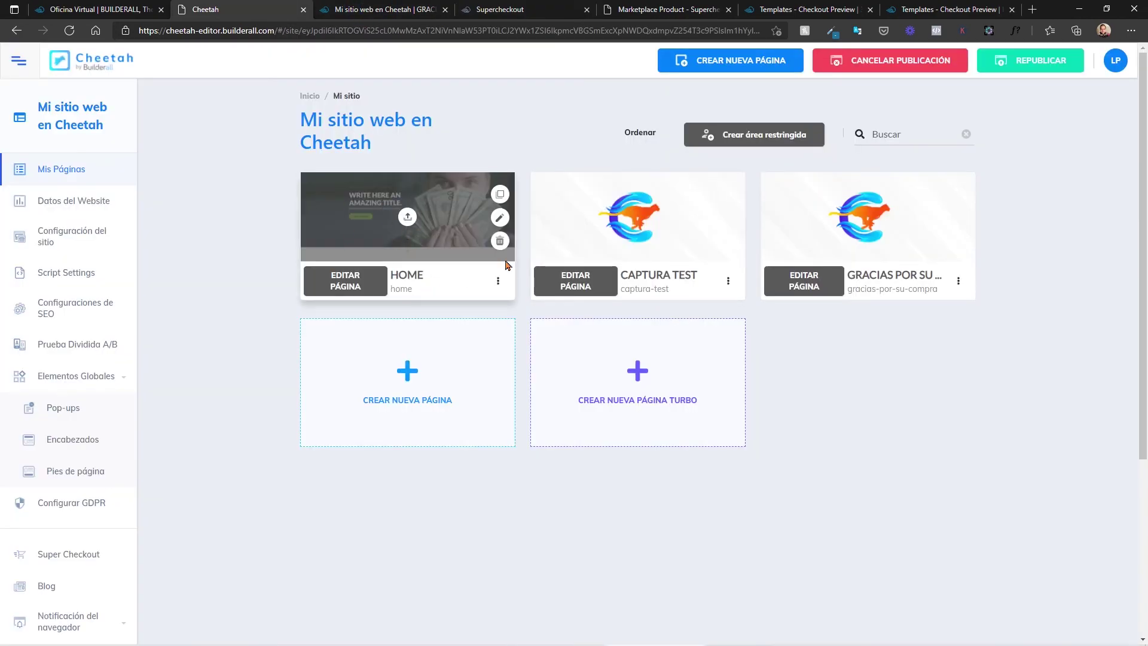
pyautogui.click(500, 281)
pyautogui.click(446, 336)
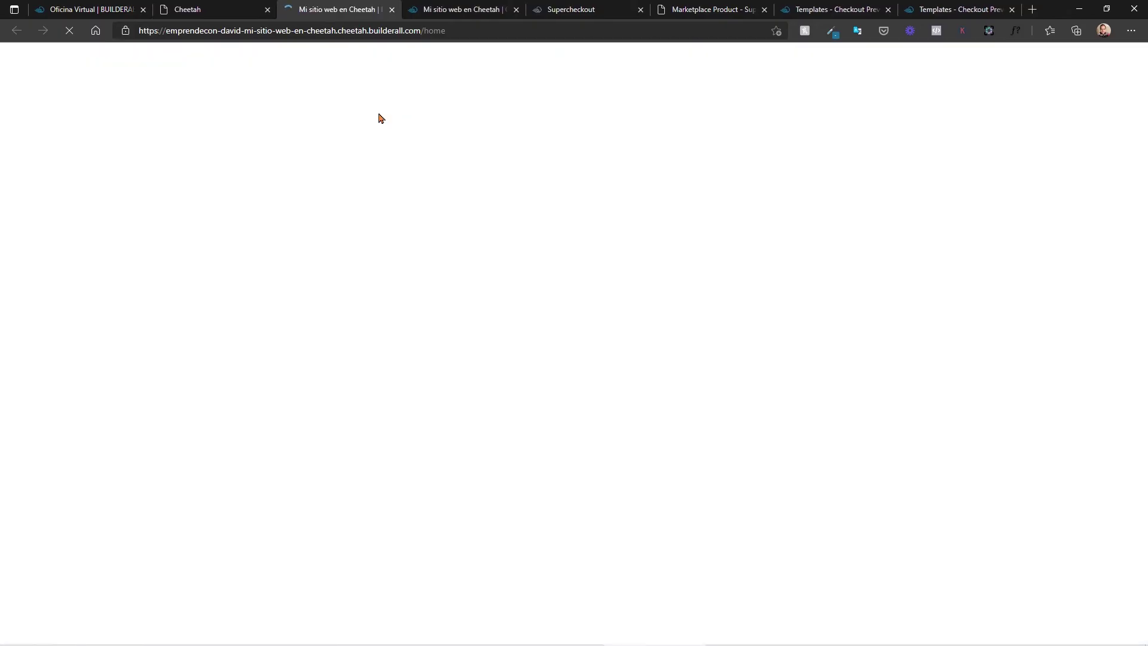
pyautogui.scroll(-12, 413, 320)
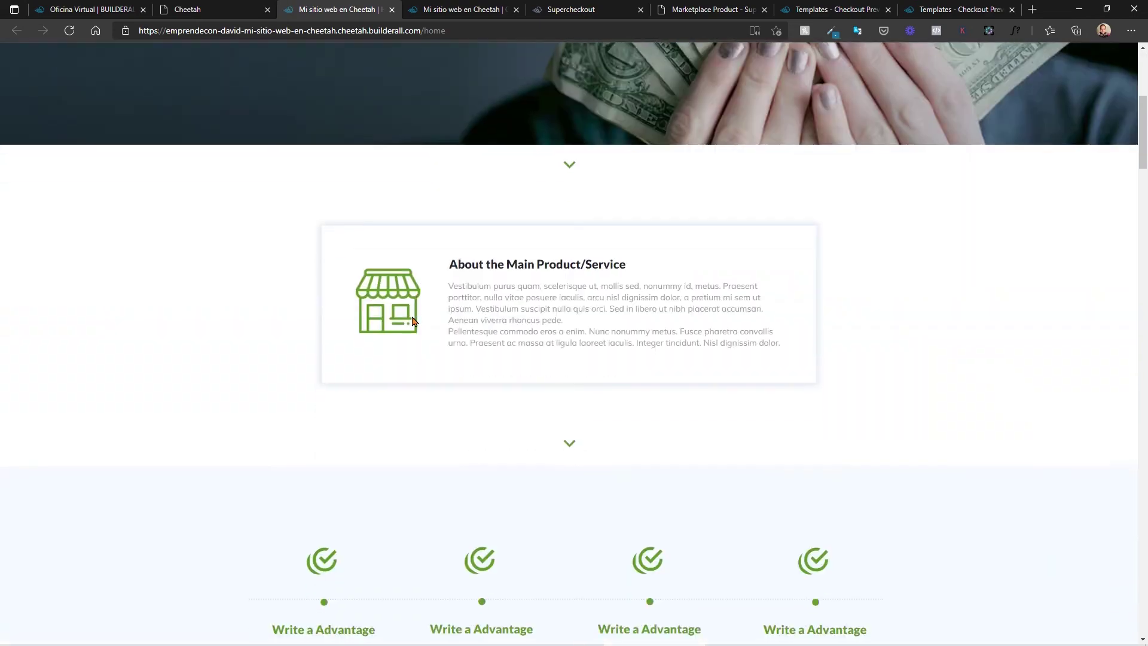
pyautogui.scroll(-12, 412, 321)
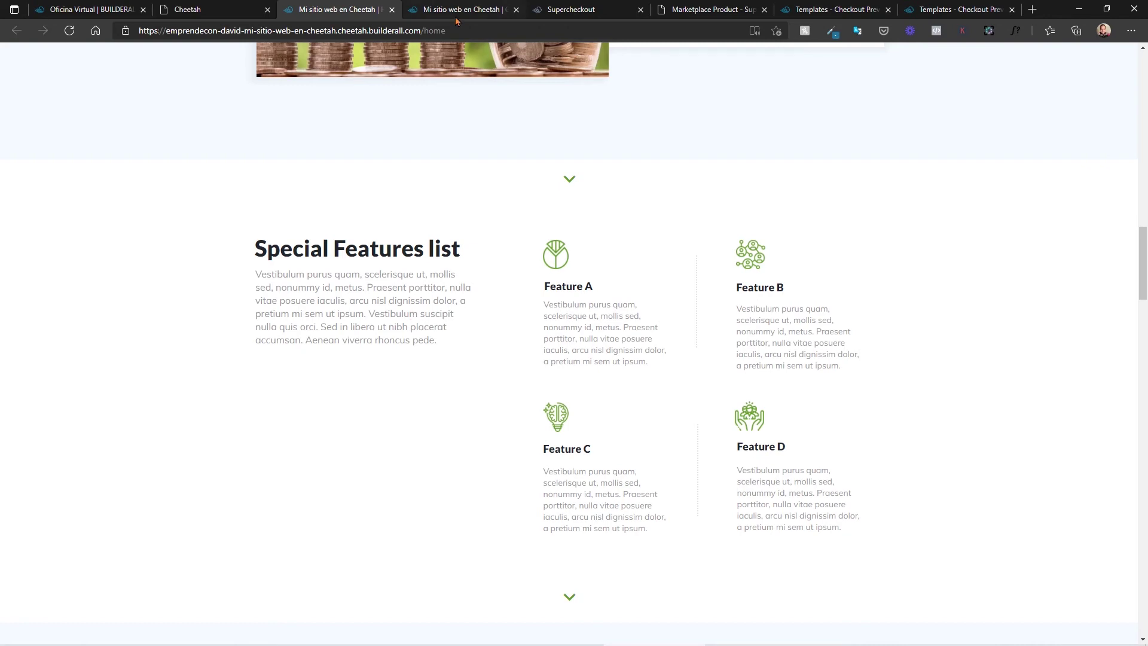
pyautogui.hotkey('ctrl', 'Tab')
pyautogui.hotkey('ctrl', 'Tab')
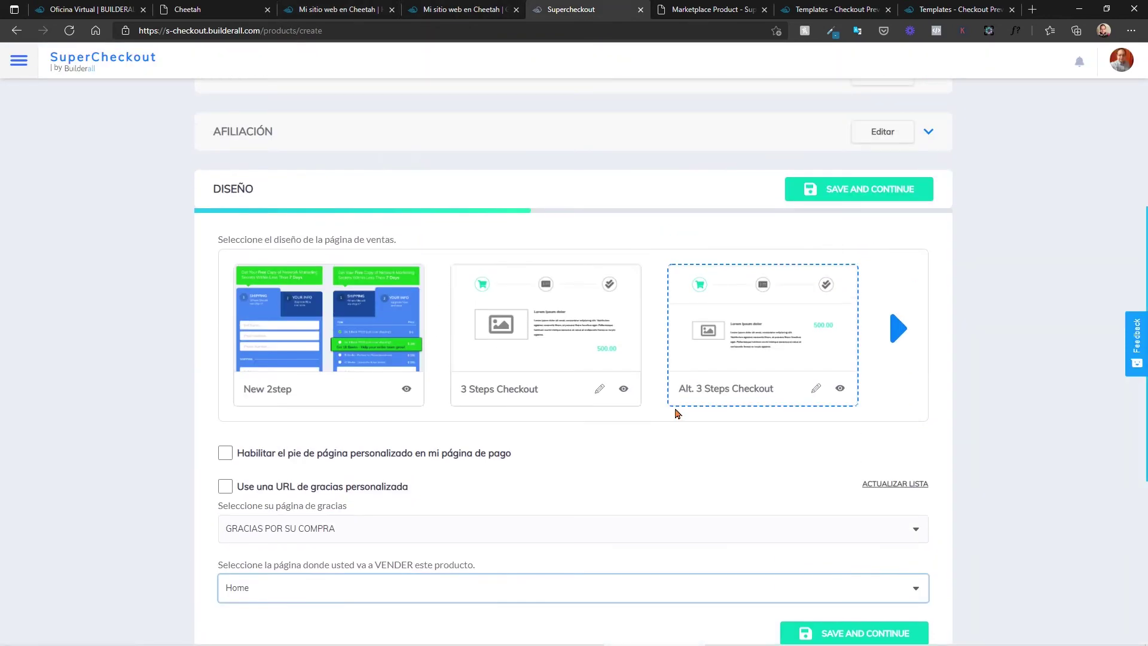
pyautogui.scroll(-5, 675, 413)
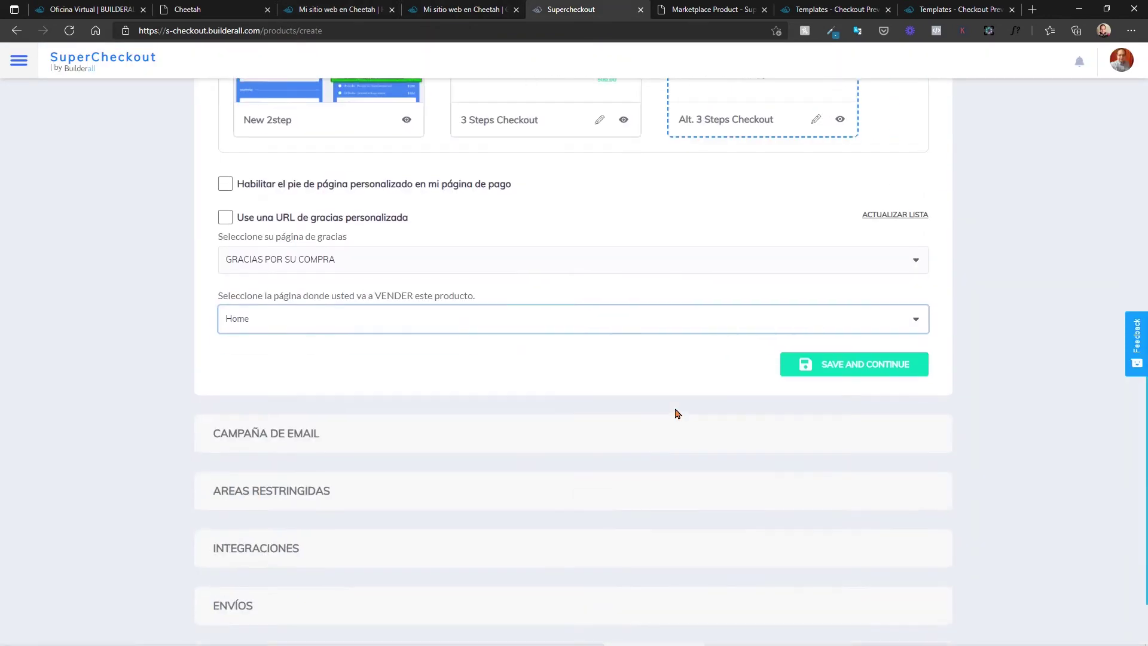
# Step: Save the design, keep the MailingBoss default fields and default thank-you email, then save
pyautogui.click(830, 375)
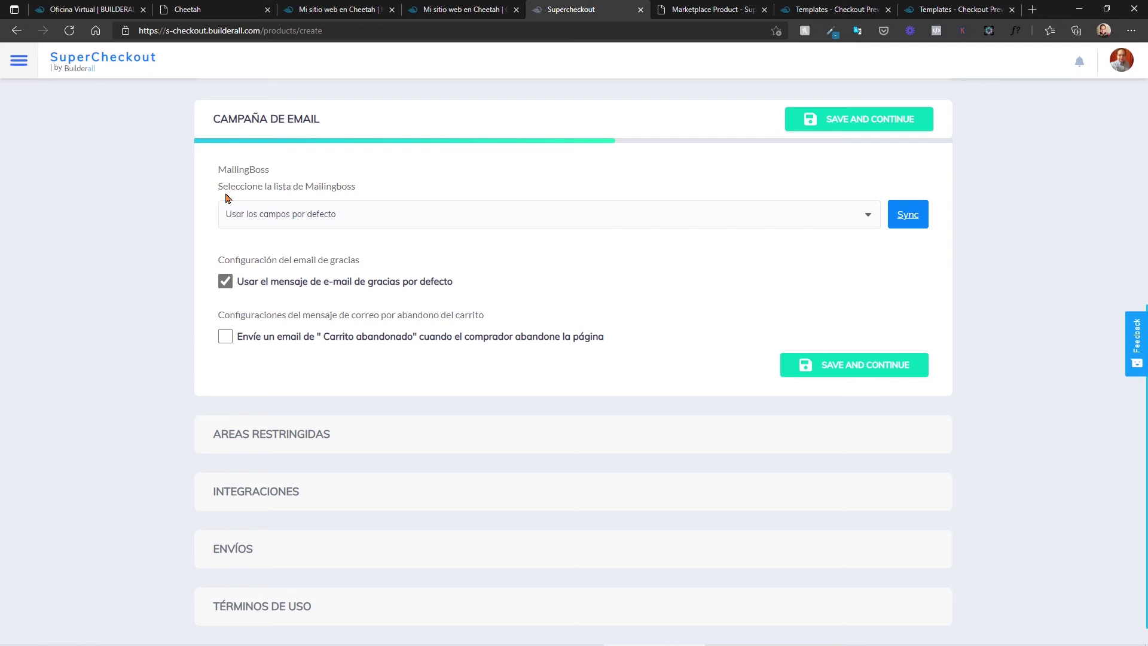
pyautogui.click(697, 225)
pyautogui.click(698, 225)
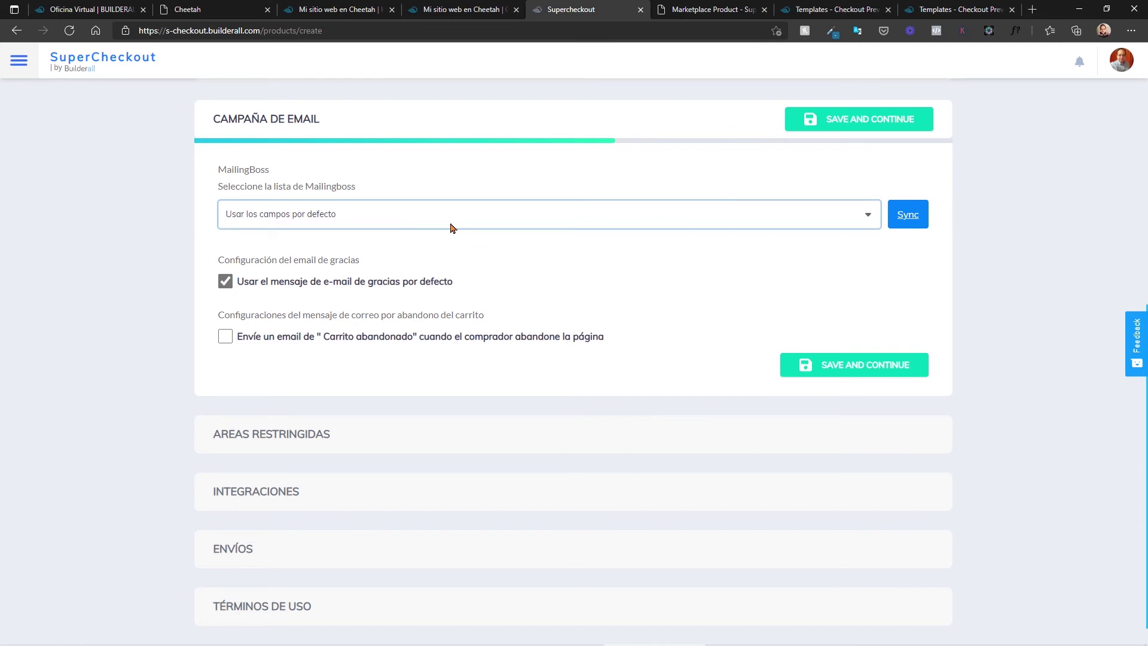
pyautogui.click(226, 282)
pyautogui.click(226, 284)
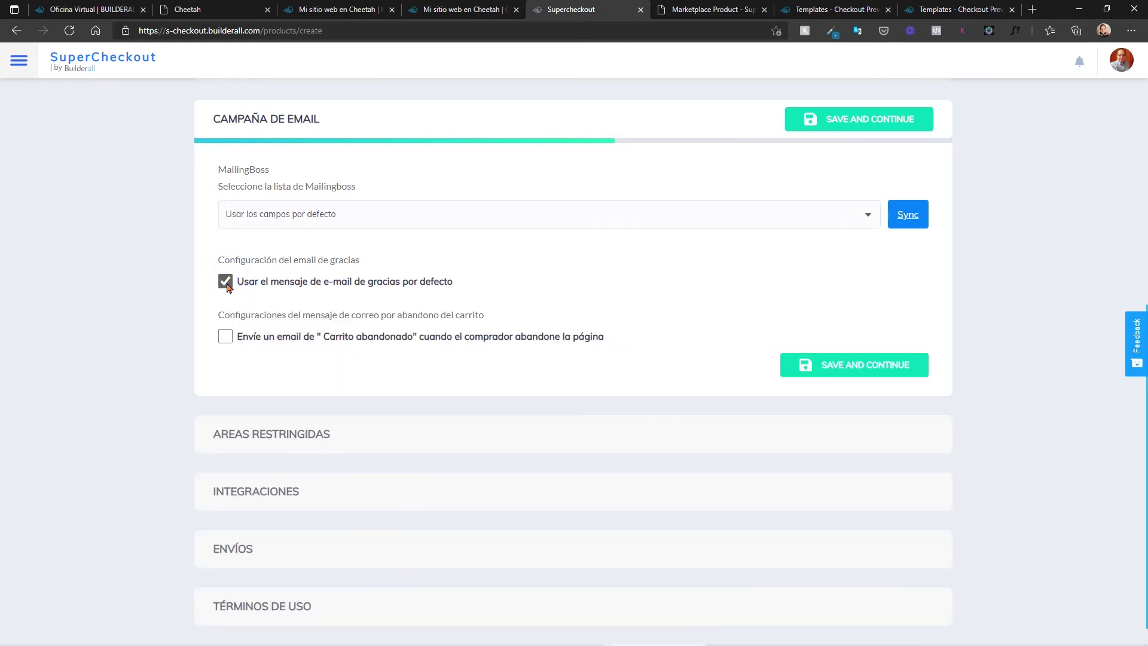
pyautogui.click(228, 283)
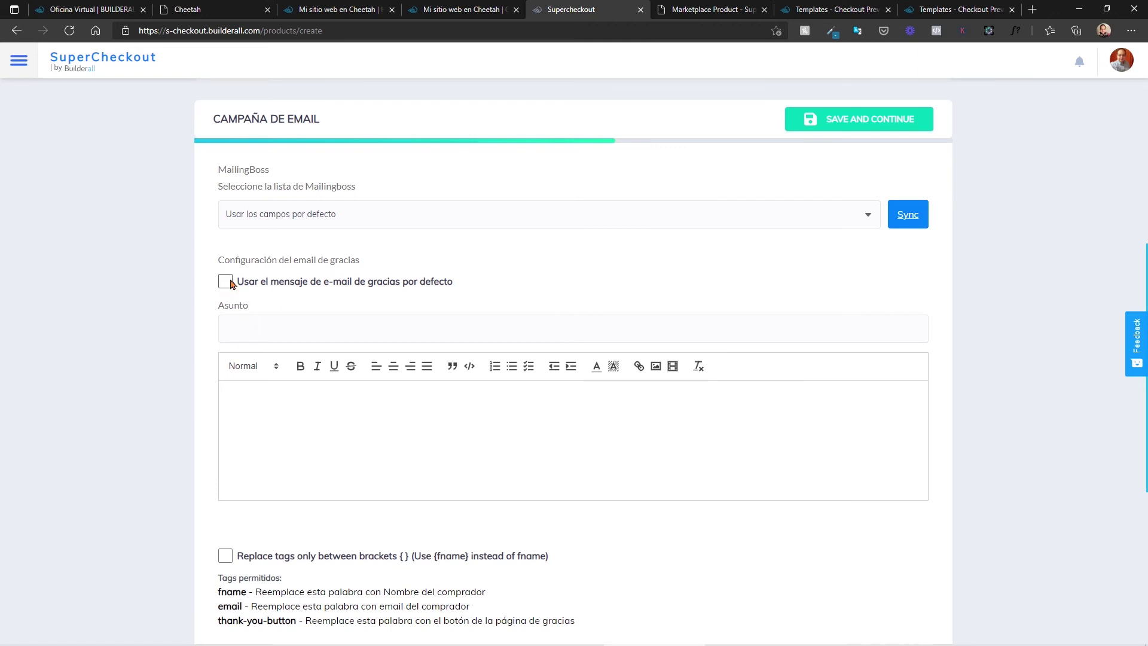
pyautogui.click(228, 283)
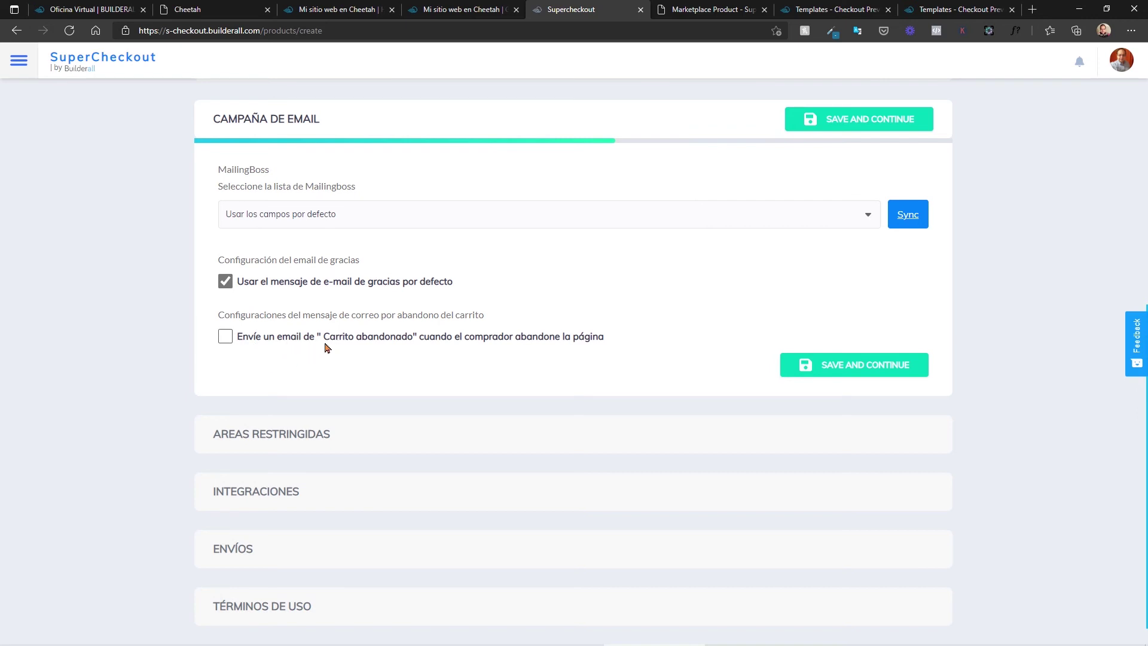
pyautogui.click(836, 366)
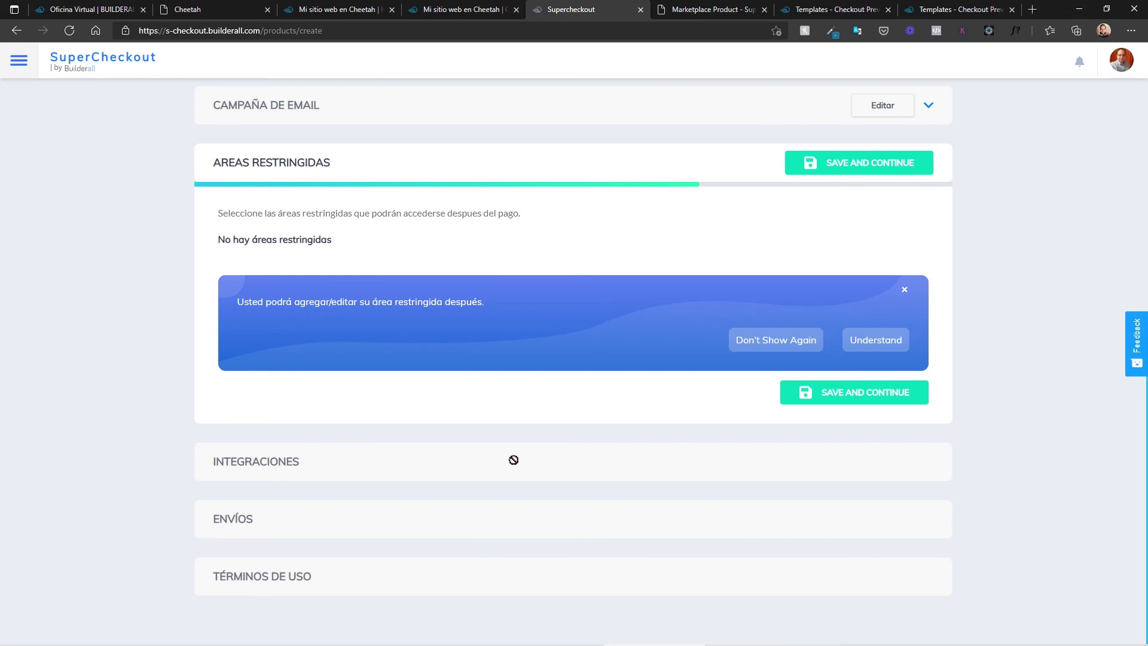
# Step: Save restricted areas and enable social proof with the Campaña de prueba campaign
pyautogui.click(820, 394)
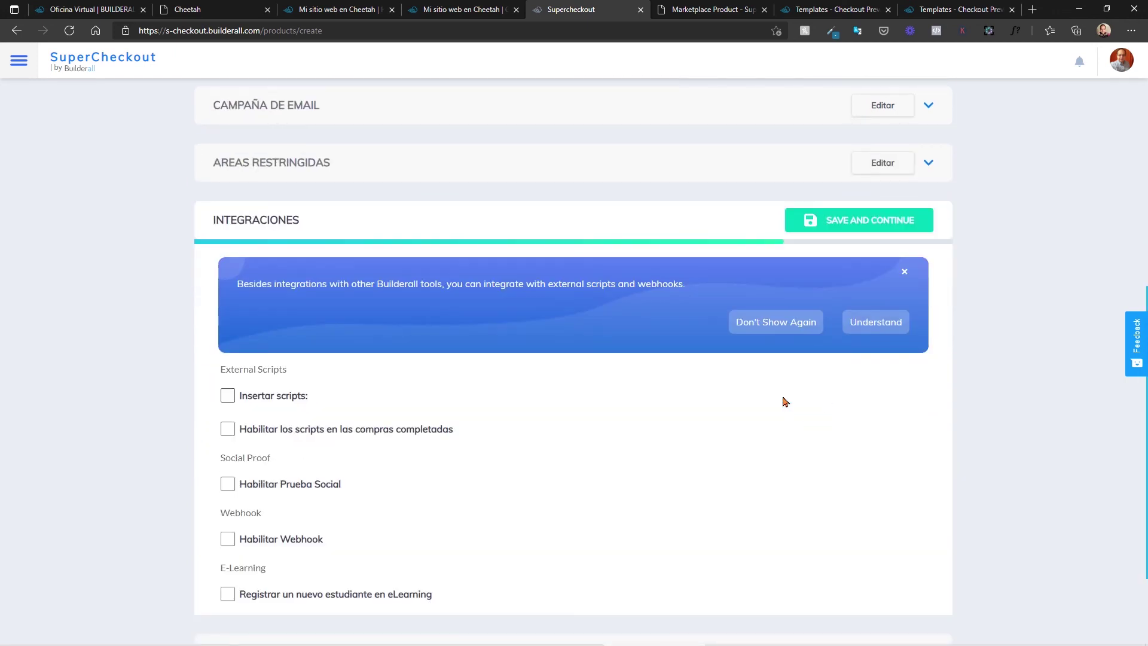
pyautogui.scroll(-1, 329, 269)
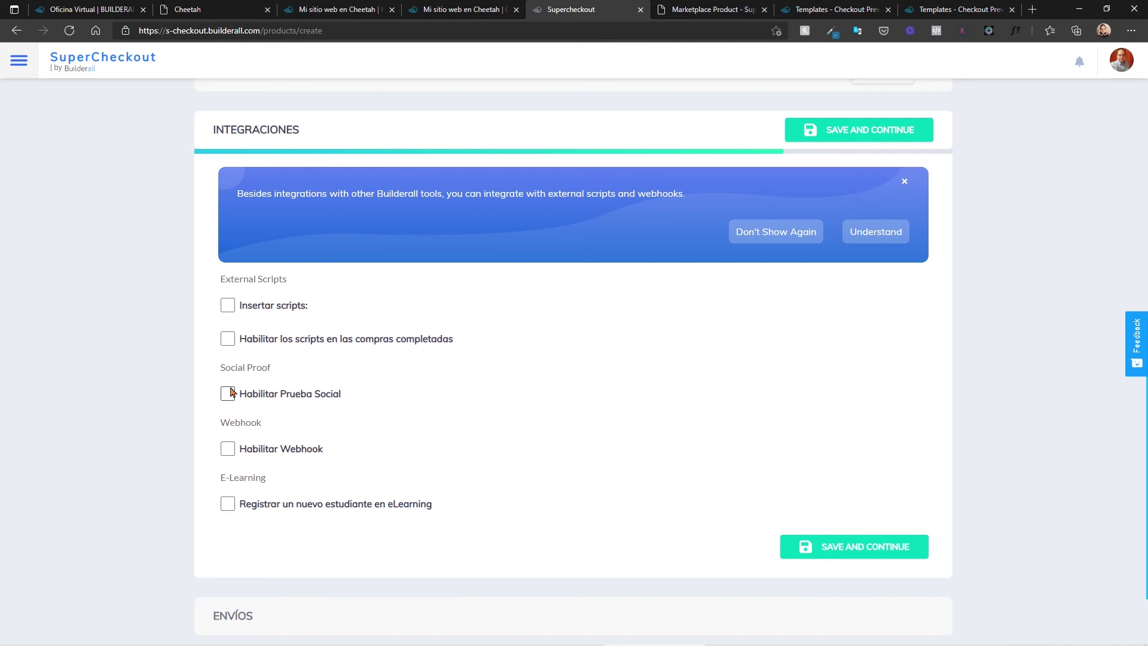
pyautogui.click(228, 393)
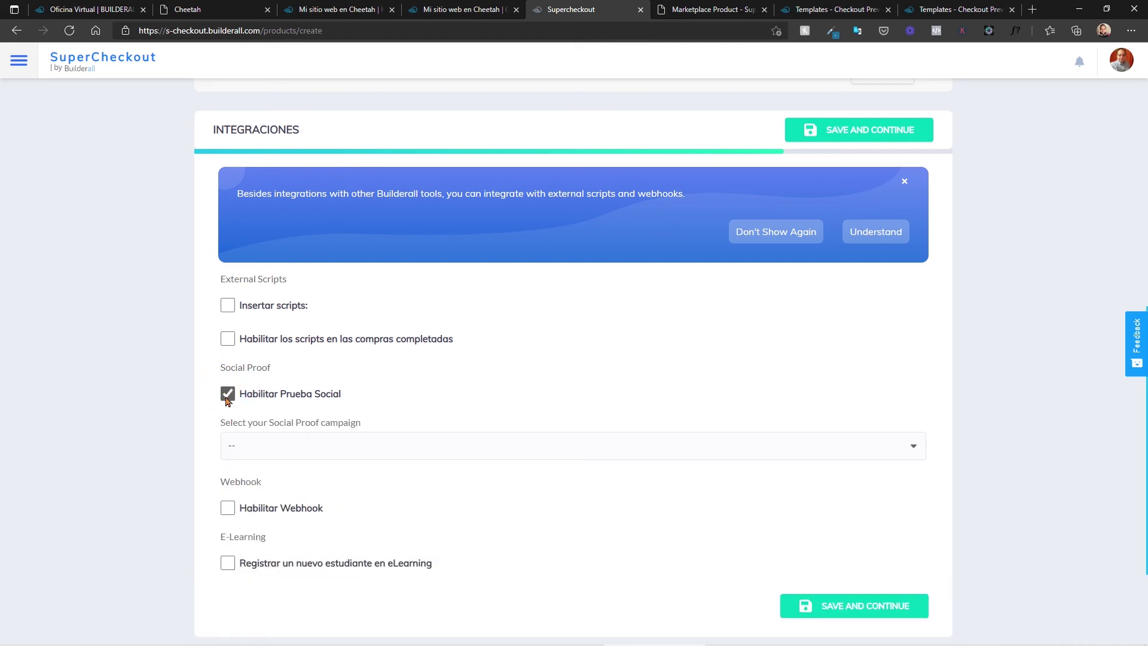
pyautogui.click(494, 450)
pyautogui.click(255, 505)
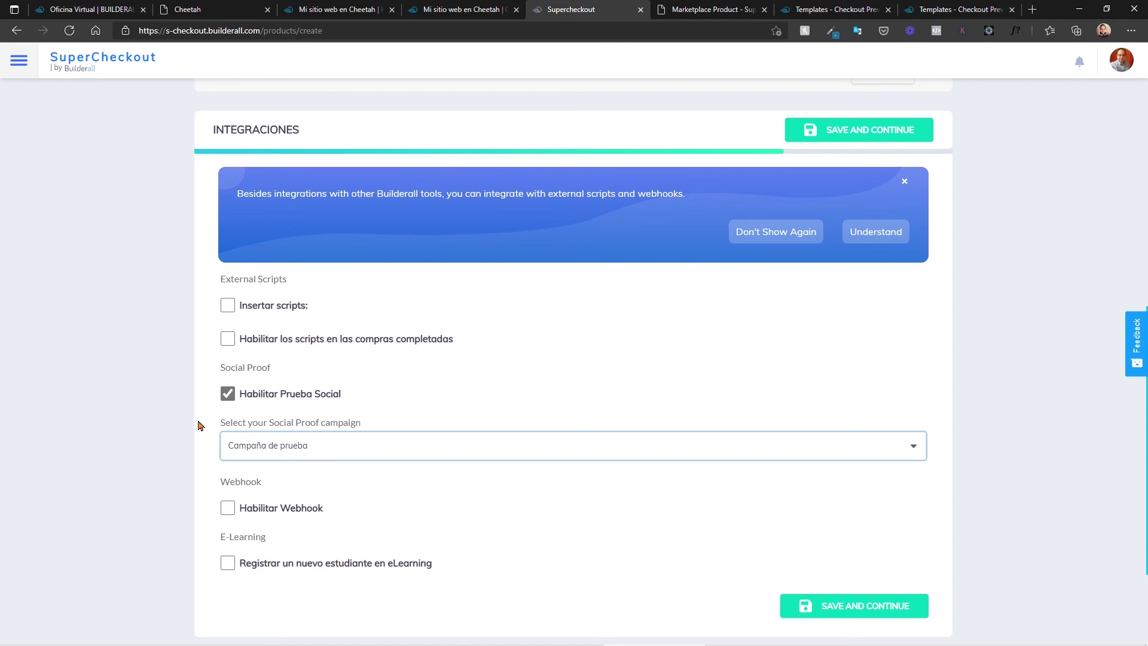
pyautogui.scroll(-2, 251, 361)
pyautogui.scroll(-1, 226, 410)
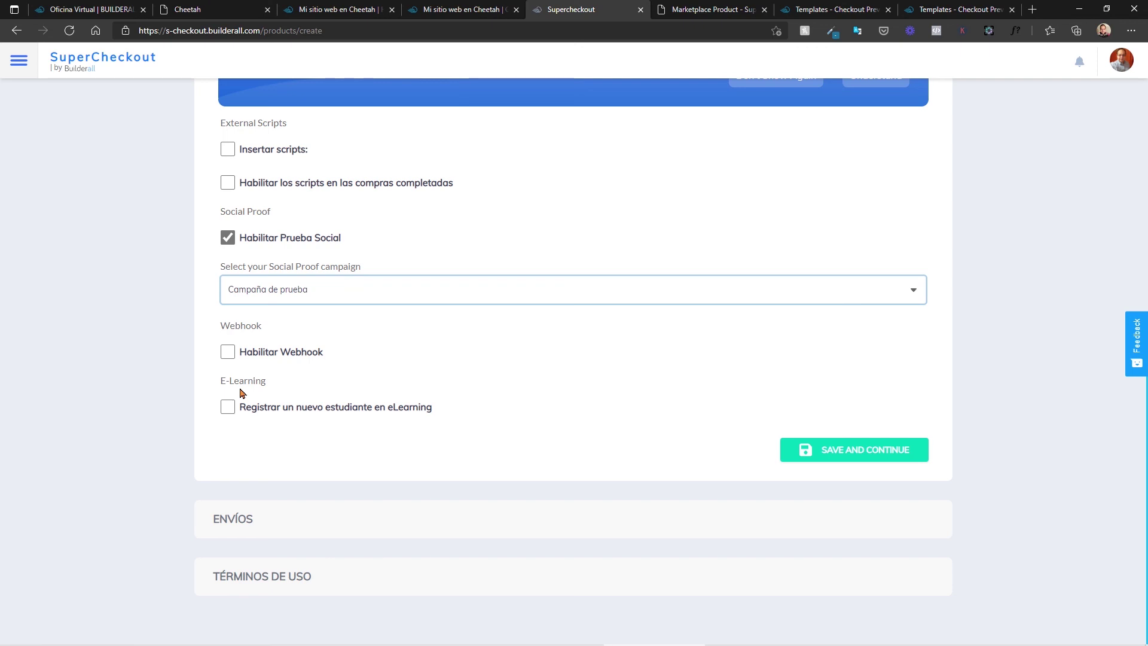
# Step: Enroll buyers as students in Curso Gratis Marketing de Afiliados and save the integrations
pyautogui.click(228, 408)
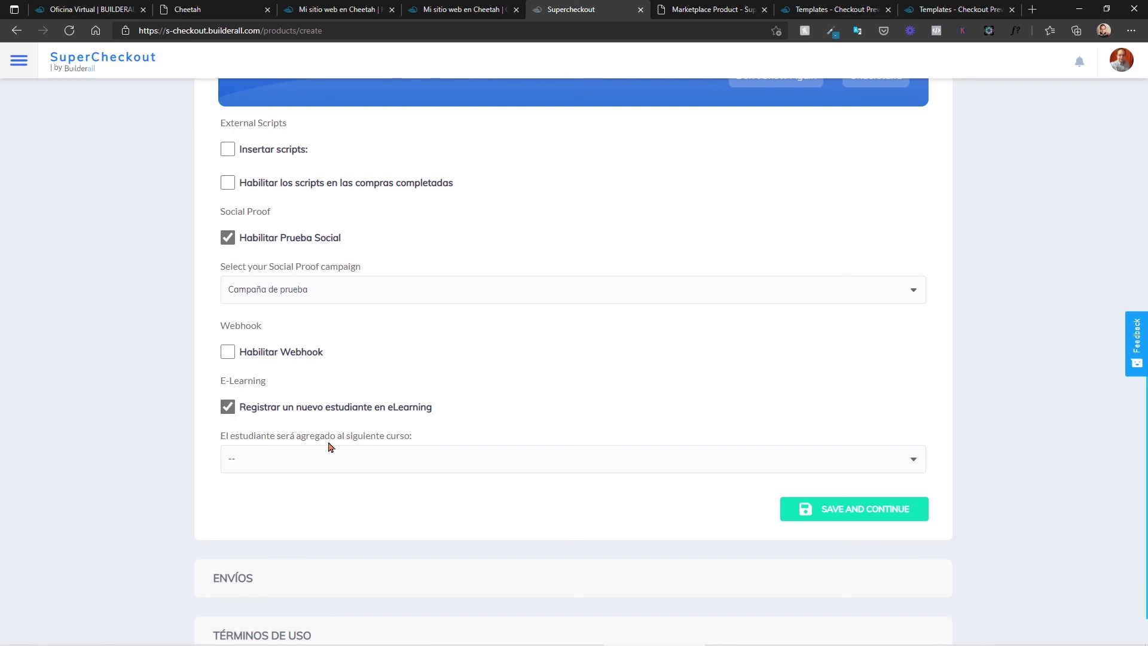
pyautogui.scroll(-1, 233, 400)
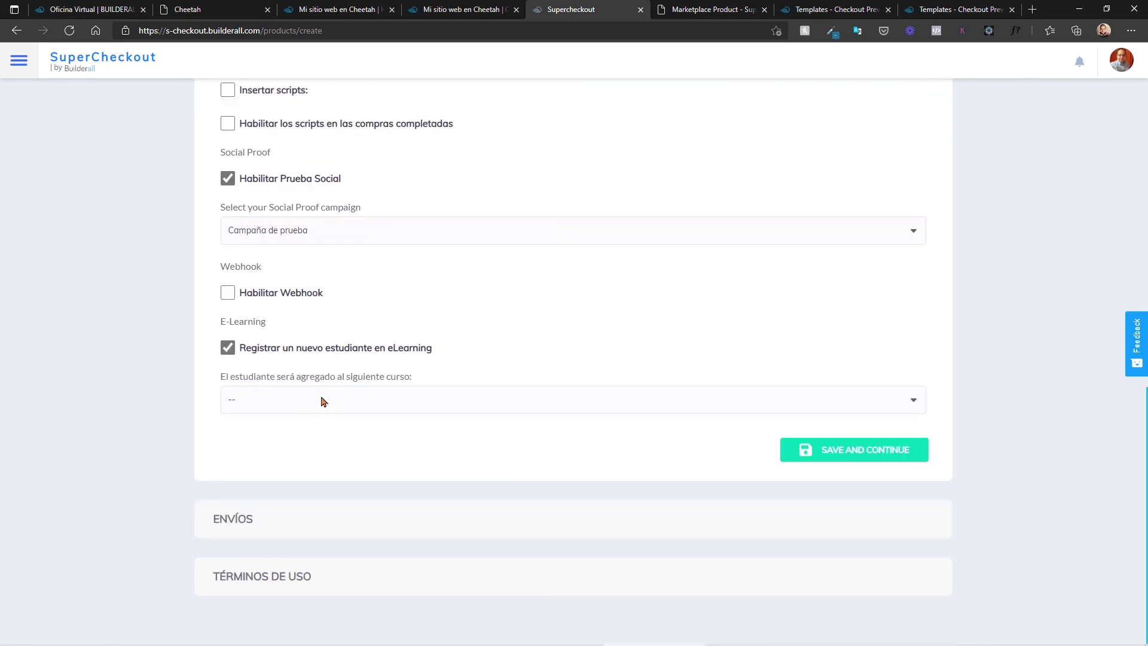
pyautogui.click(321, 399)
pyautogui.click(320, 457)
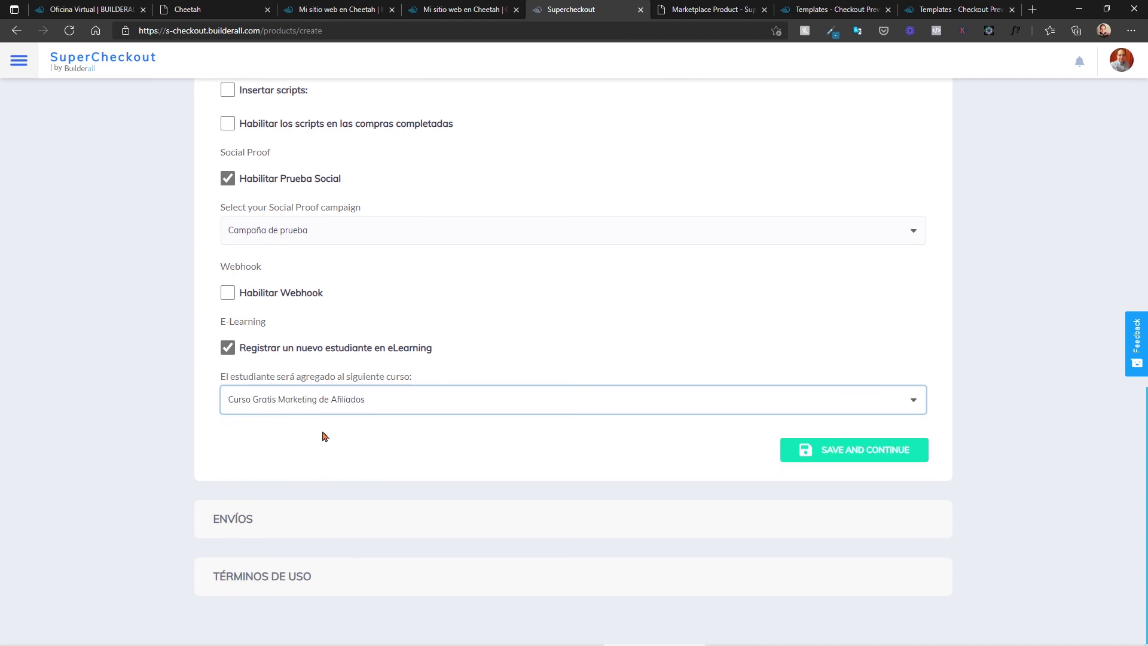
pyautogui.click(854, 450)
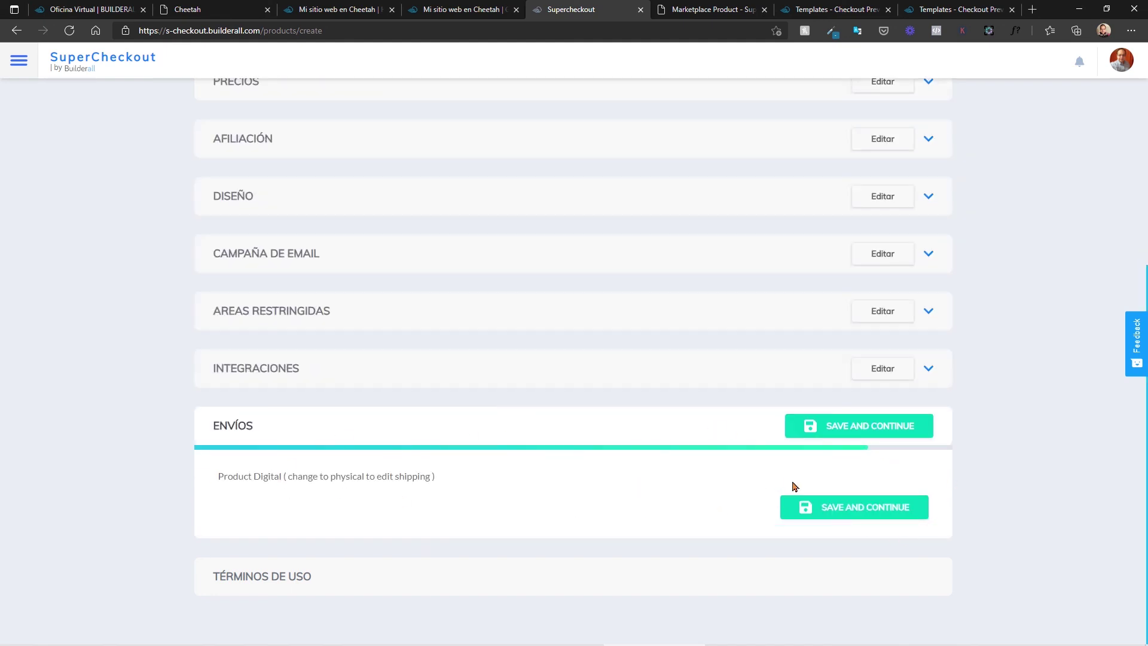
# Step: Save the Envíos step, accept the Términos y Condiciones, and create the product
pyautogui.click(828, 515)
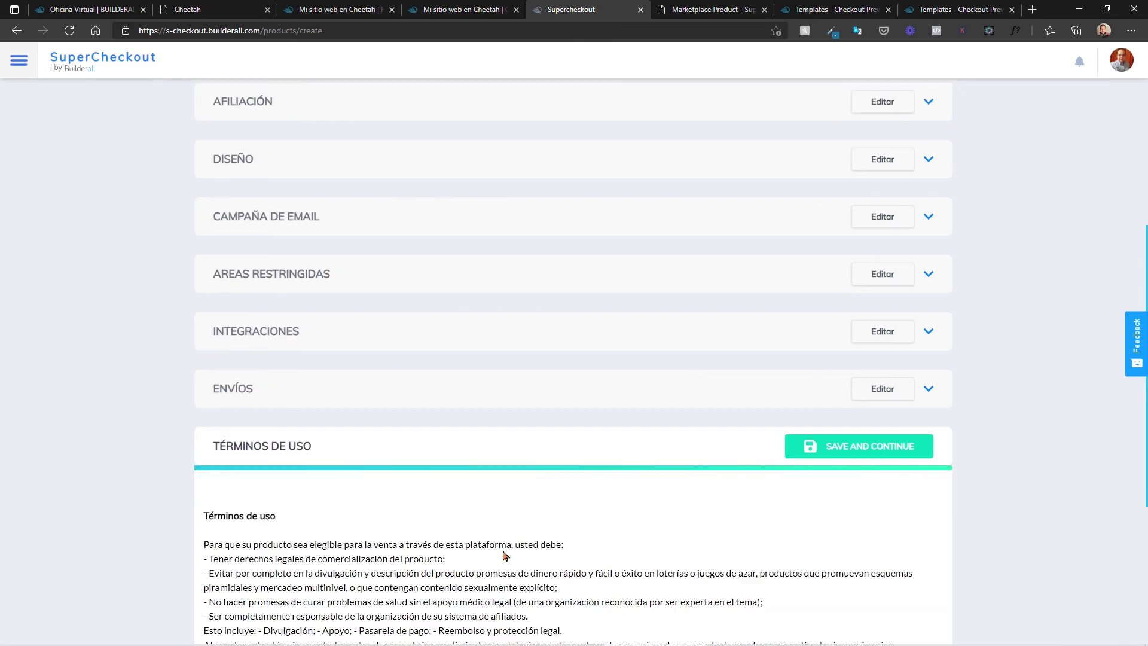
pyautogui.scroll(-5, 504, 556)
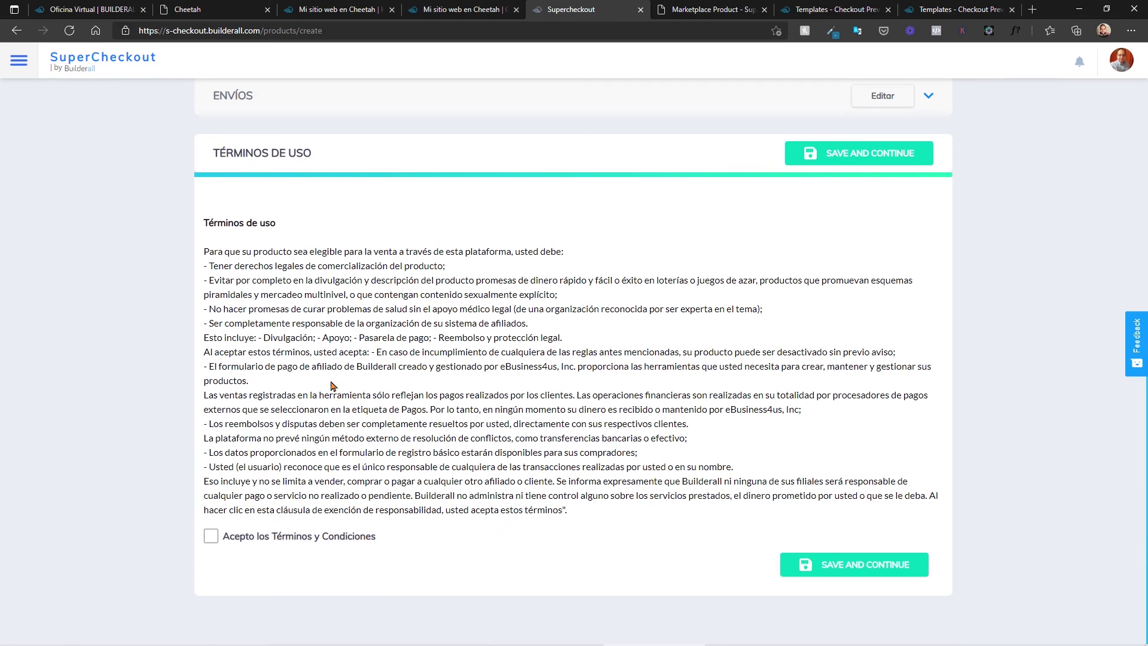
pyautogui.click(210, 538)
pyautogui.click(852, 567)
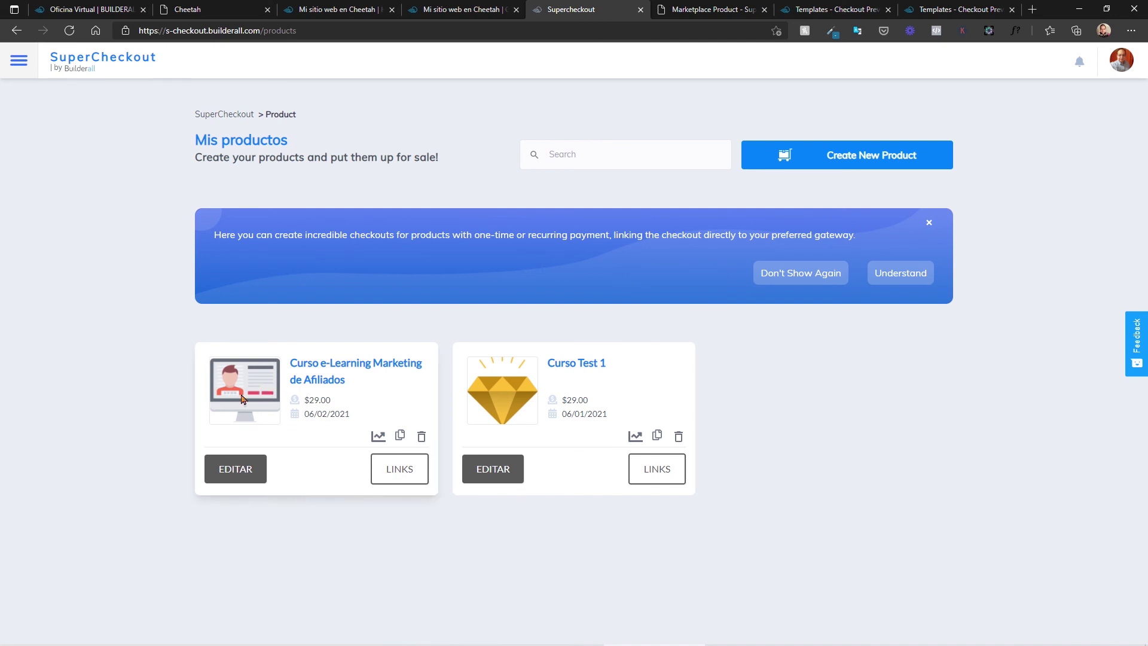
# Step: Open the product's links panel and copy its checkout URL
pyautogui.click(401, 472)
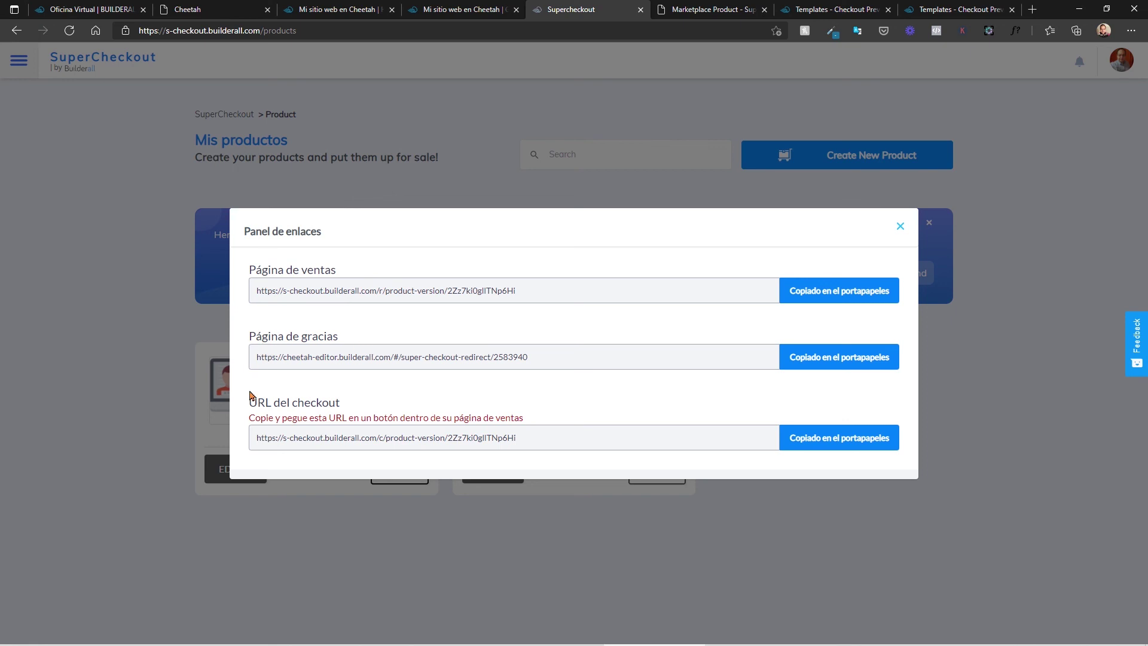
pyautogui.click(815, 451)
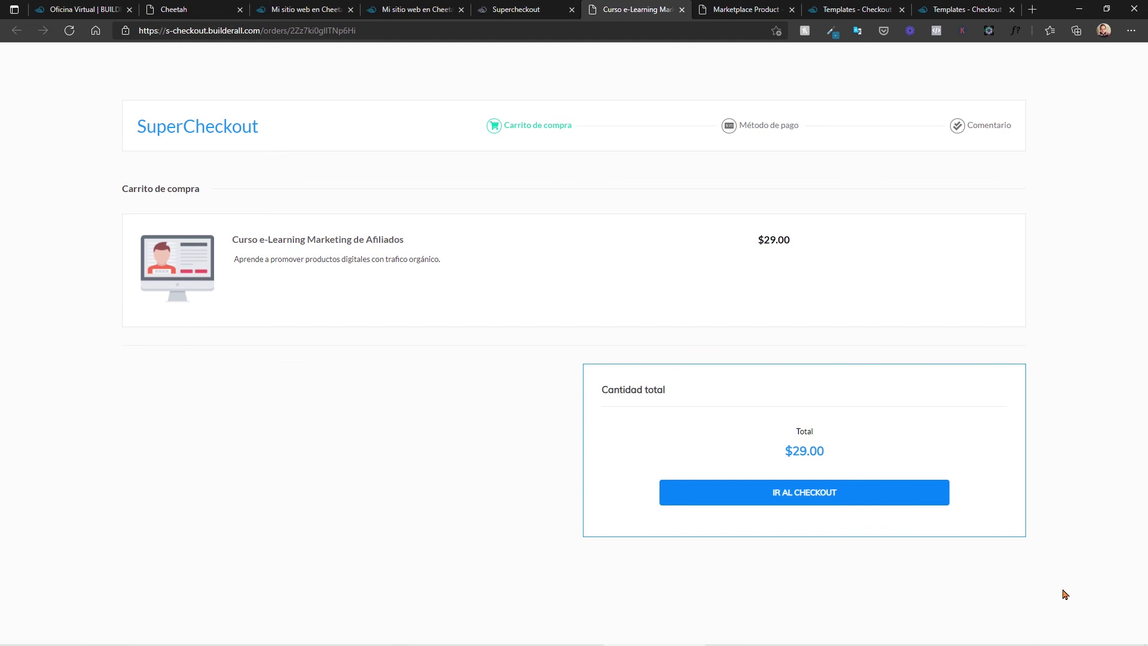
# Step: Proceed from the cart to the payment step and view the buyer form and $29.00 PayPal payment
pyautogui.click(858, 495)
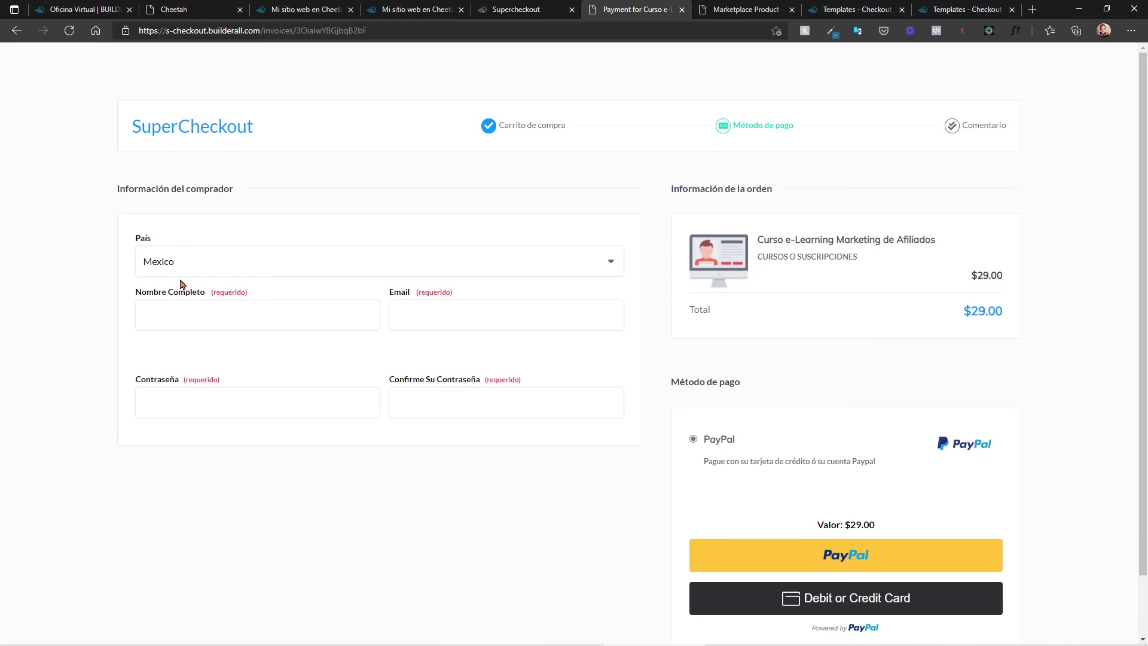
pyautogui.scroll(-1, 181, 284)
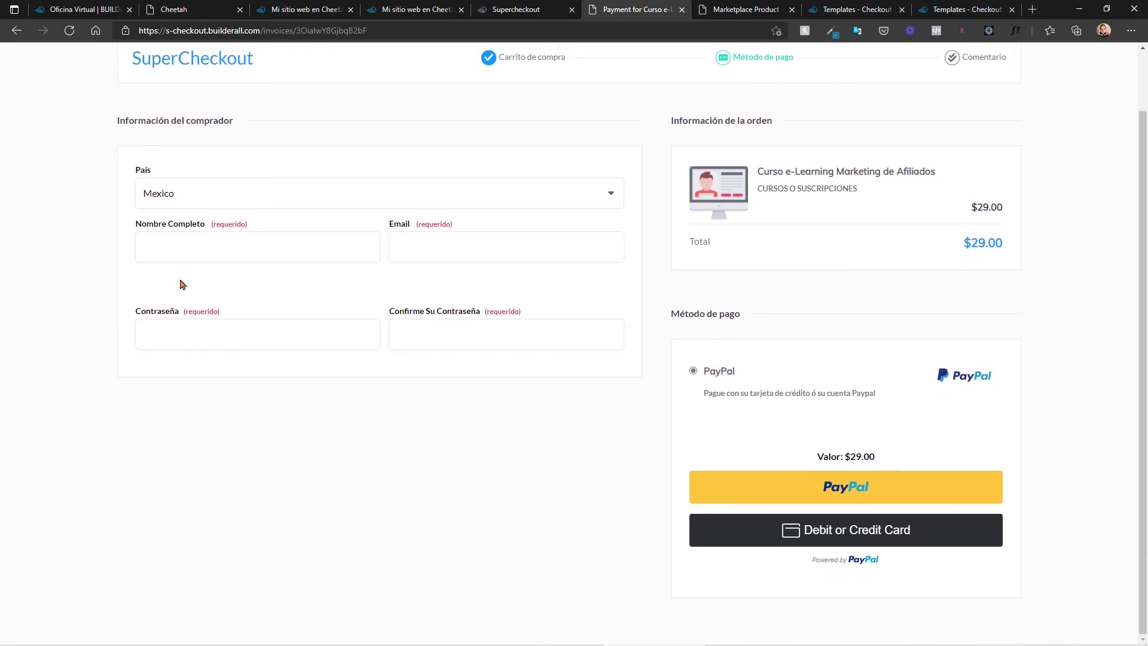